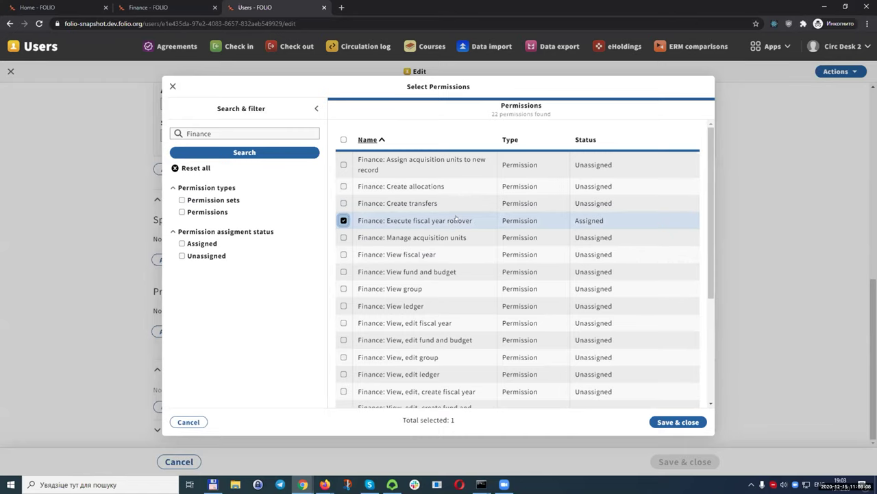
Open the rollover form for the Main Library ledger in Finance
left_click(148, 7)
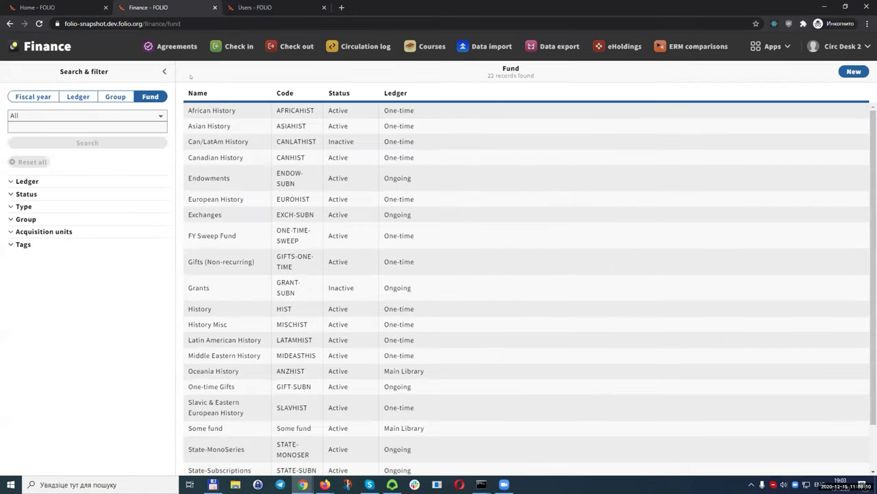
left_click(77, 96)
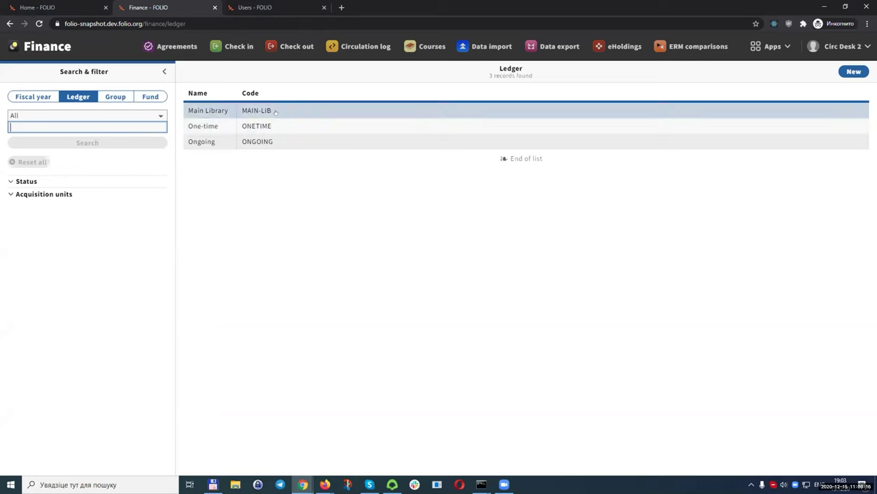
left_click(743, 110)
left_click(840, 71)
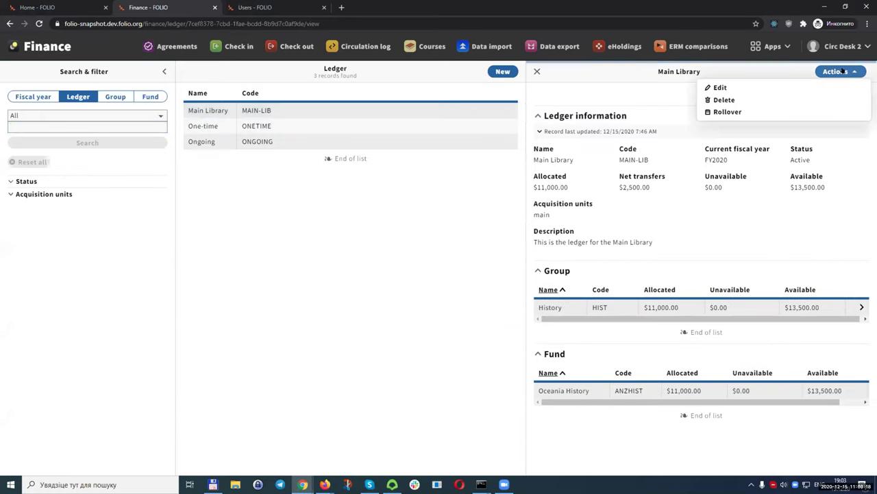
left_click(808, 113)
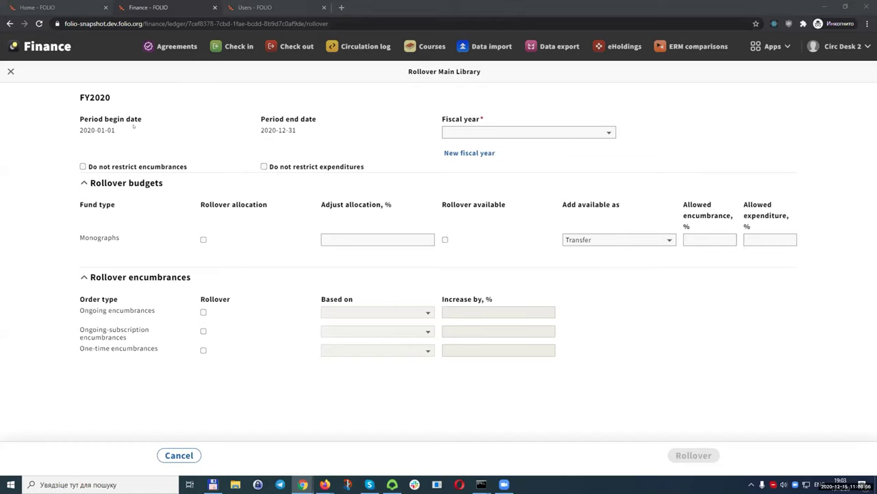
Check the period begin date and the fiscal years offered as the rollover target
left_click_drag(81, 129, 126, 133)
left_click(155, 128)
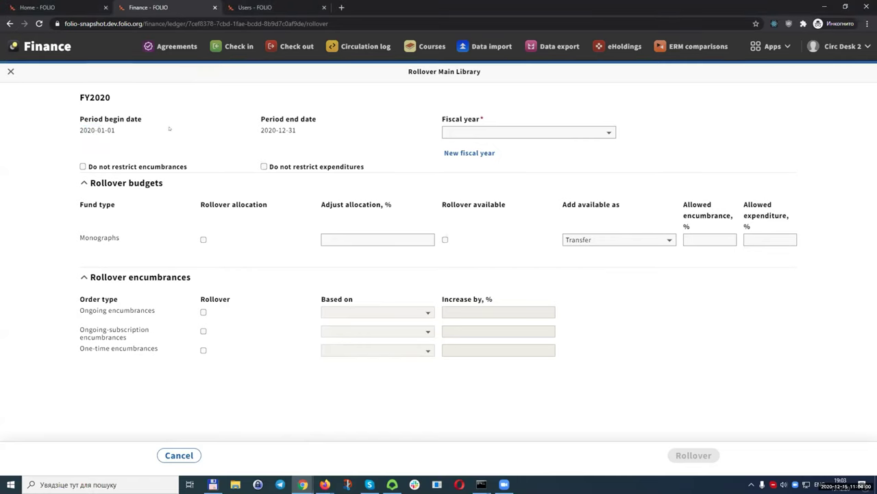
left_click(491, 134)
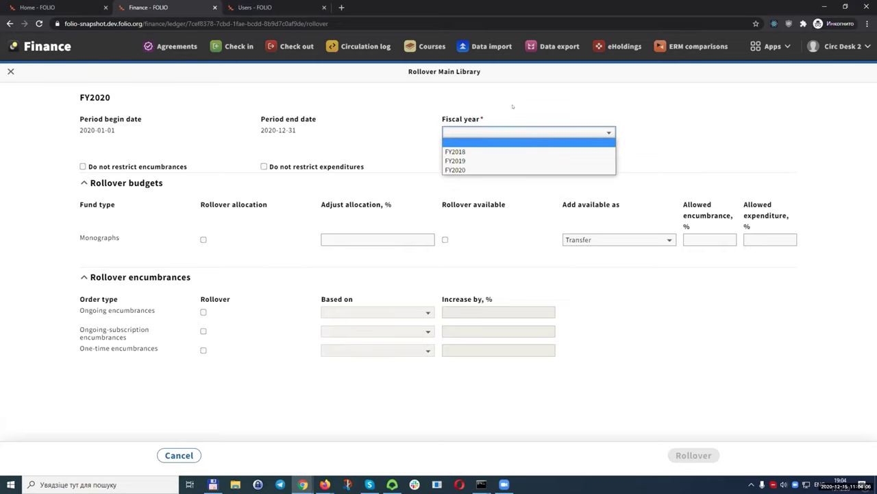
left_click(512, 107)
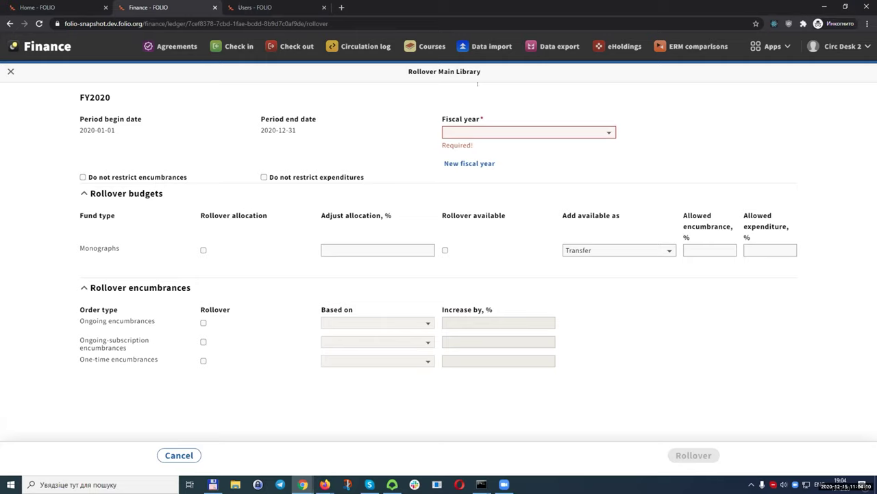
left_click(529, 133)
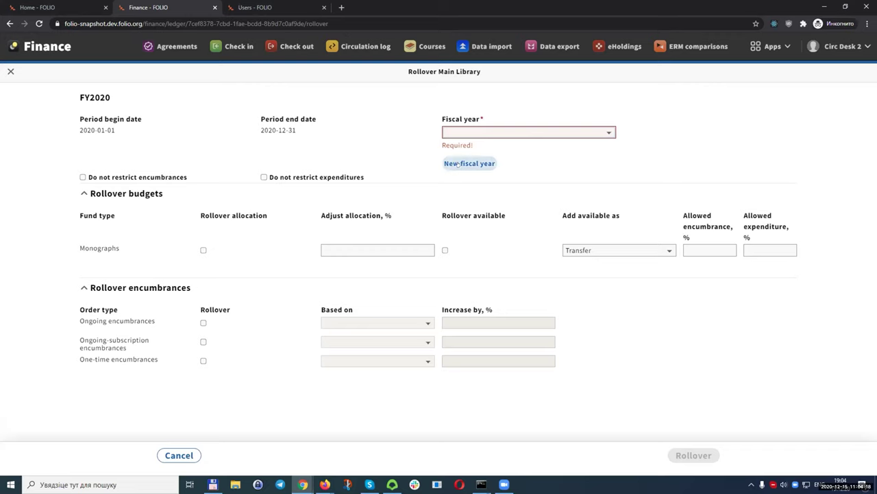
Start a new fiscal year from the rollover form, with FY2021 as both its name and code
left_click(468, 163)
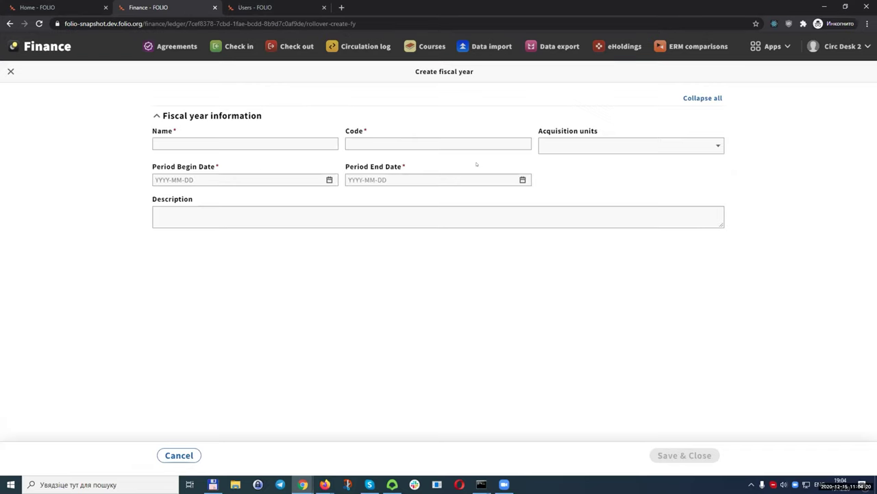
left_click(268, 142)
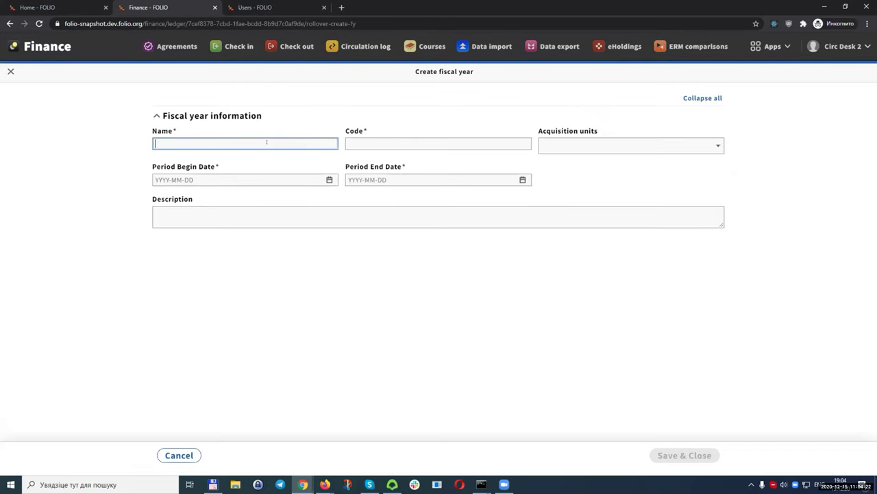
type("FY2021")
key("ctrl+a")
key("ctrl+c")
left_click(387, 140)
key("ctrl+v")
Set both the period begin date and the period end date of the fiscal year to 2021-12-31
left_click(319, 180)
left_click(329, 180)
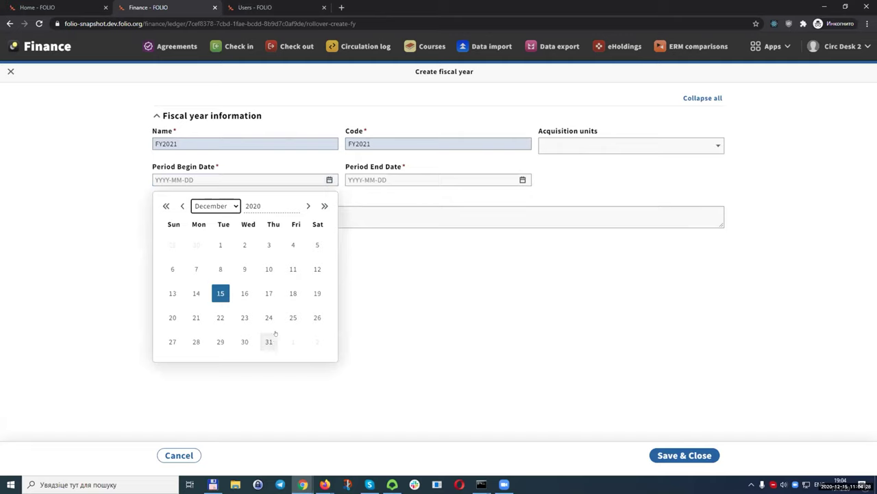
left_click(324, 206)
left_click(292, 341)
key("ctrl+a")
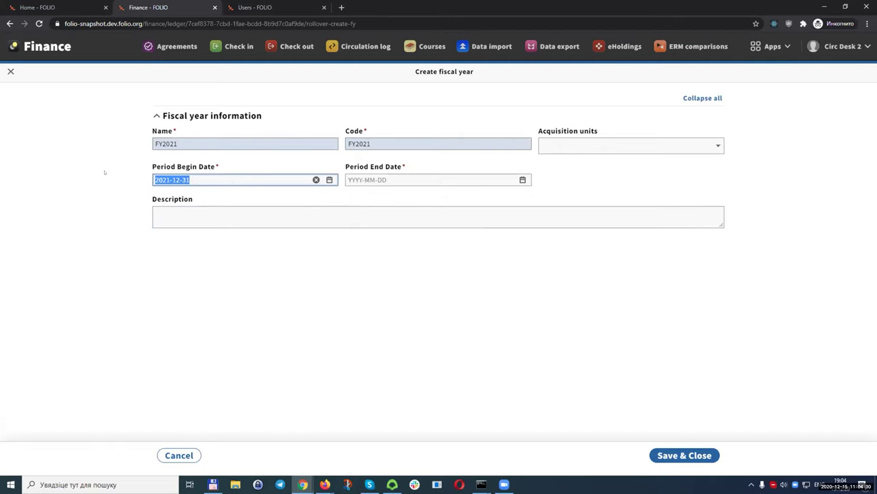
key("ctrl+c")
left_click(382, 180)
key("ctrl+v")
Change the month of the period begin date to 01 and save the new fiscal year
left_click(223, 180)
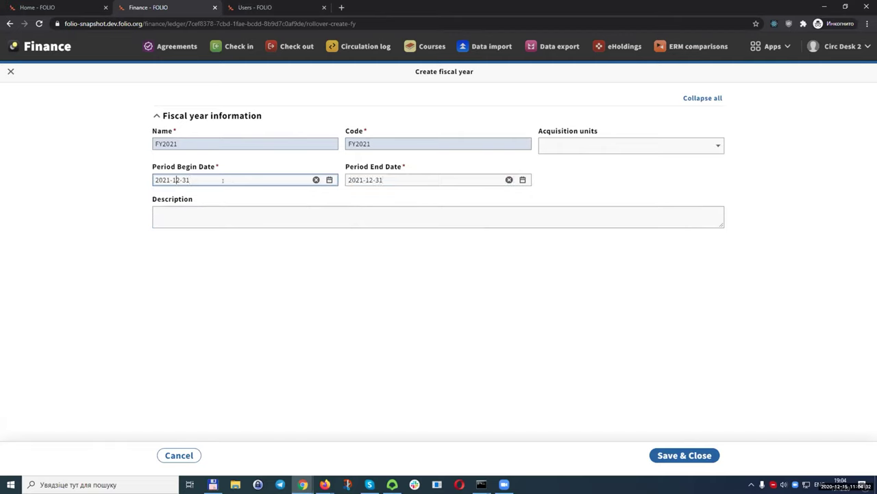
key("Left")
key("Left")
key("Left")
key("Left")
key("Left")
type("0")
key("Right")
key("Delete")
left_click(684, 455)
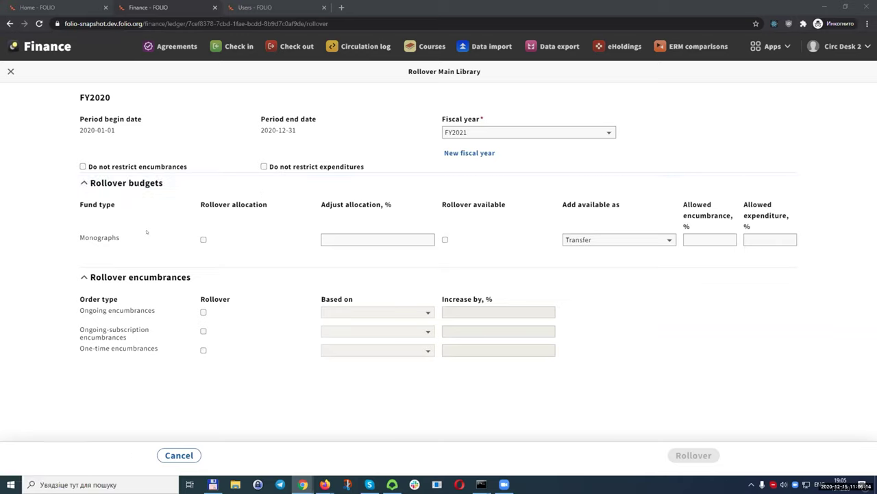
Set ongoing encumbrances to roll over based on Expended, and close the rollover form without saving
left_click(203, 312)
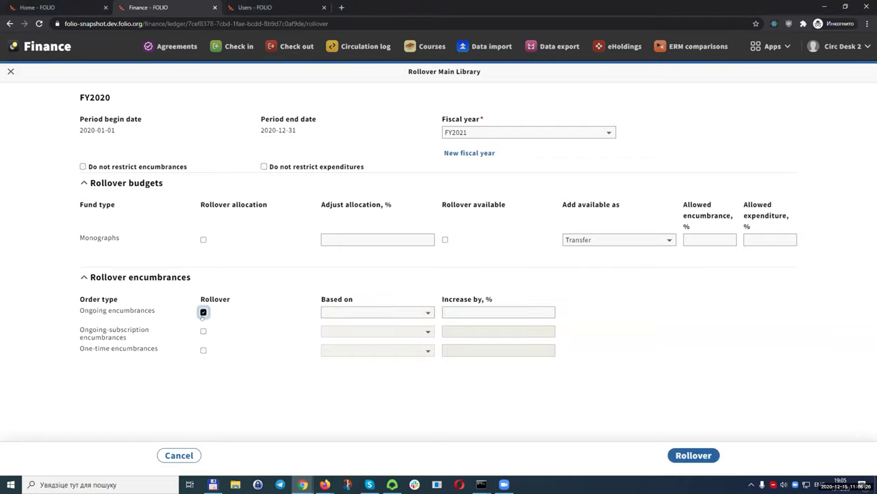
left_click(427, 312)
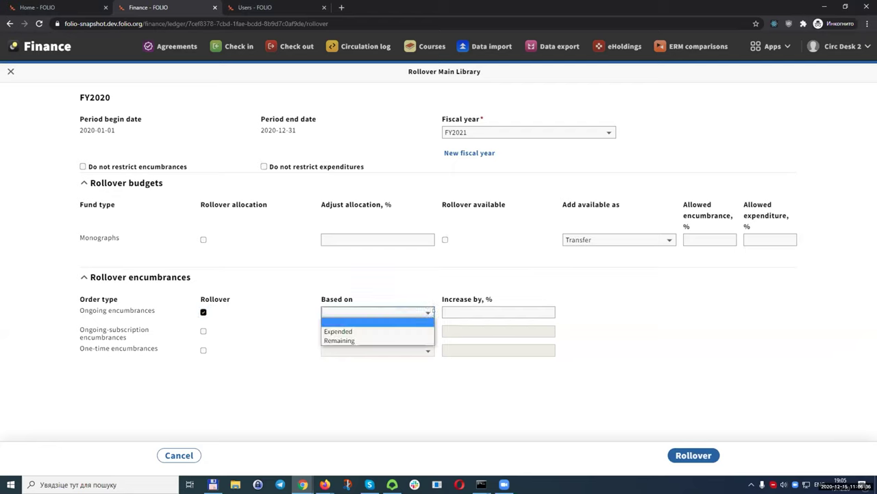
left_click(430, 311)
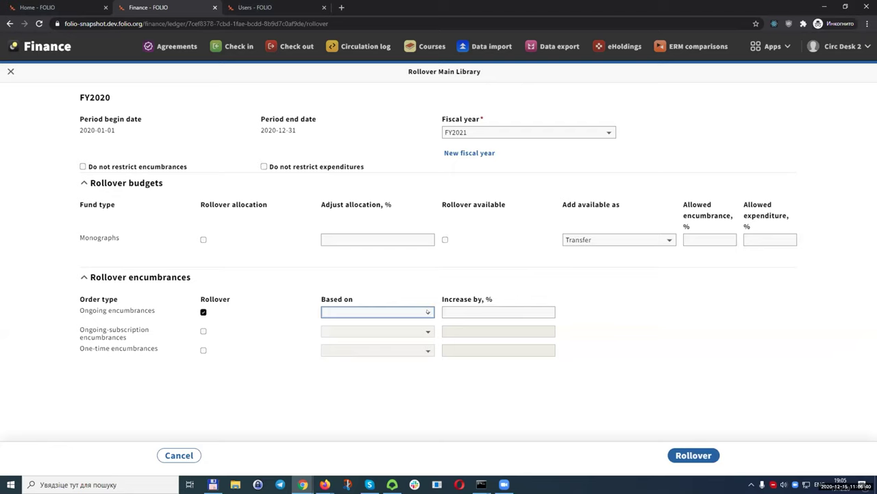
left_click(428, 311)
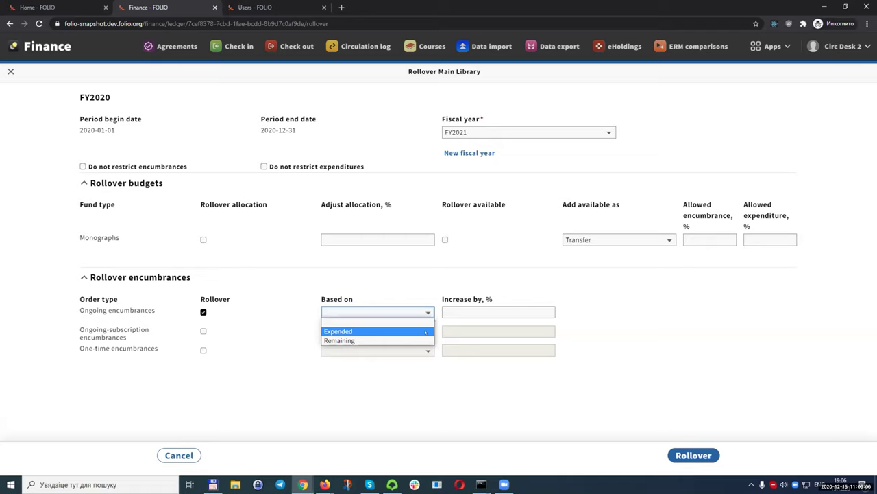
left_click(426, 332)
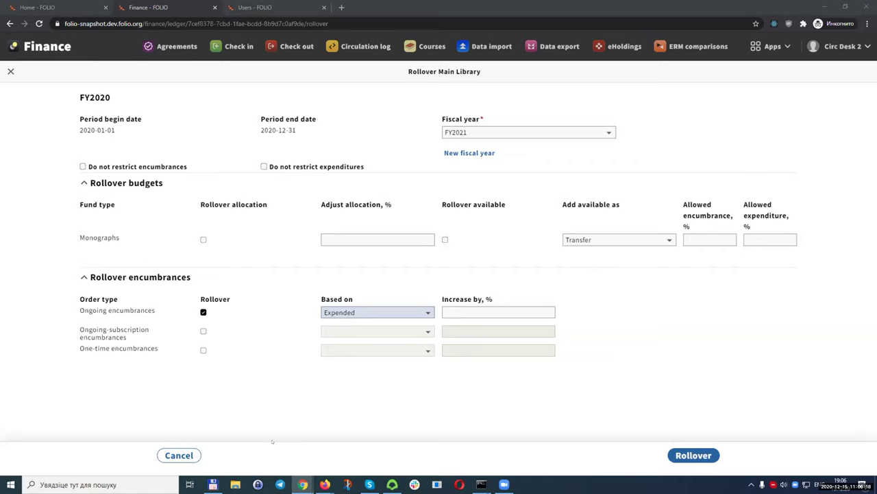
left_click(179, 455)
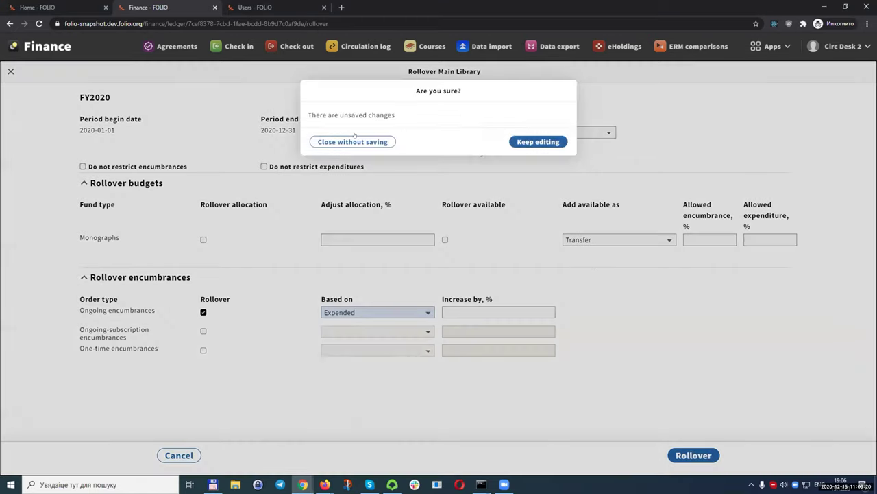
left_click(348, 141)
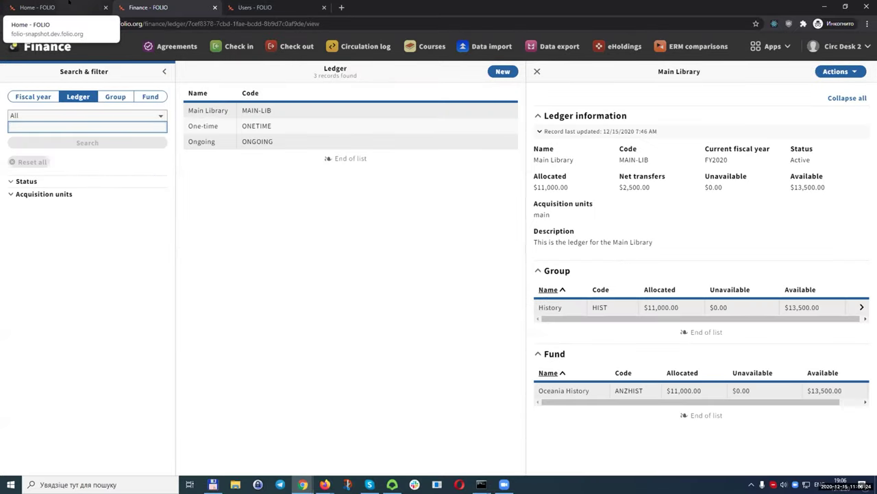
Open the Inventory app from the Home page and filter its items by the tag testdemotag
left_click(65, 7)
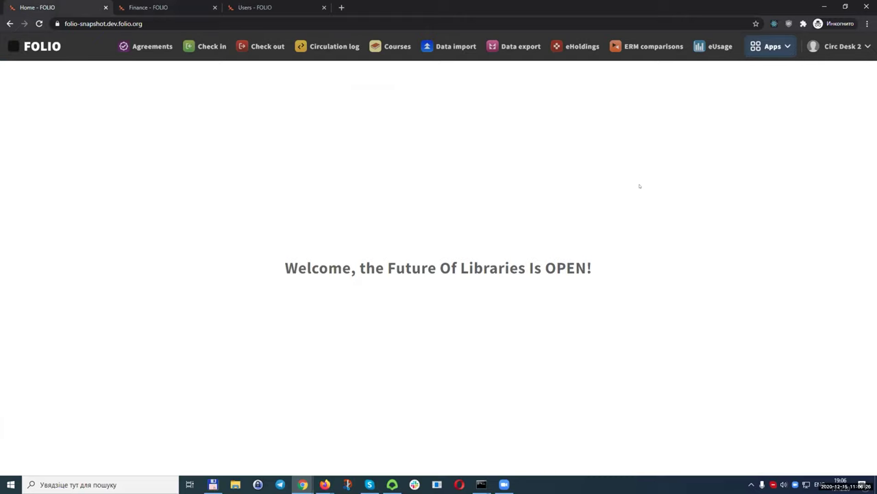
left_click(772, 48)
left_click(705, 107)
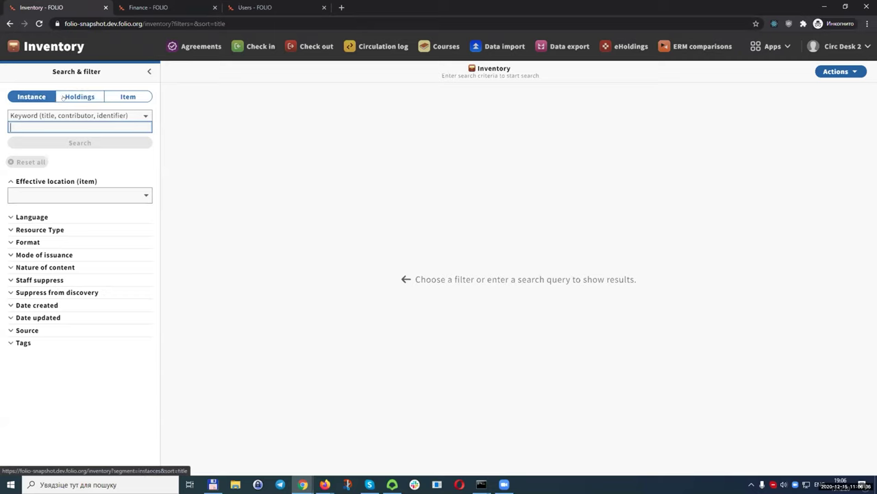
left_click(133, 97)
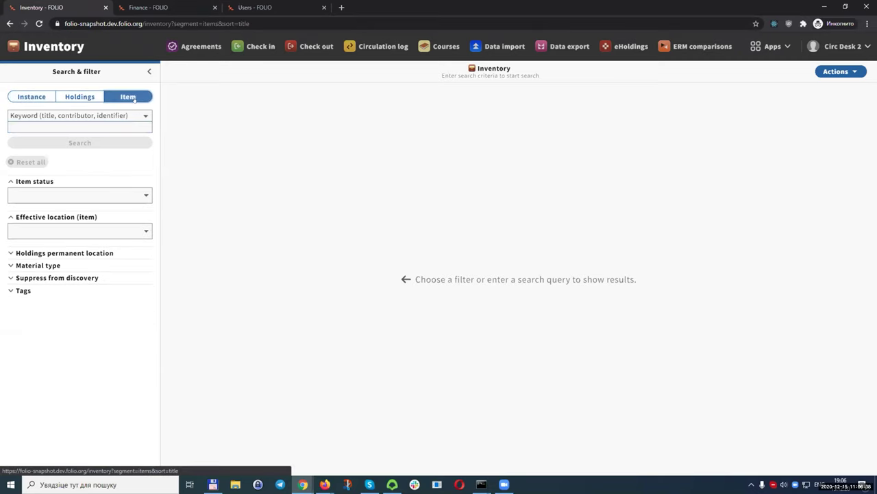
left_click(34, 292)
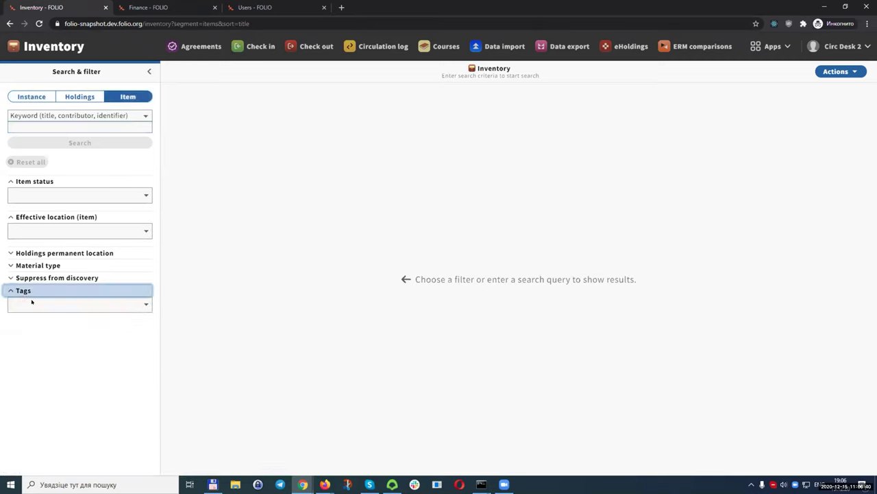
left_click(134, 302)
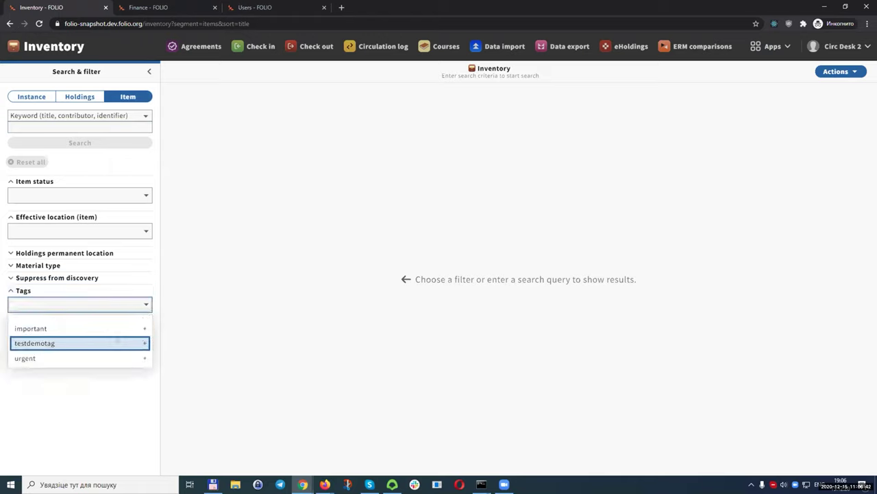
left_click(69, 342)
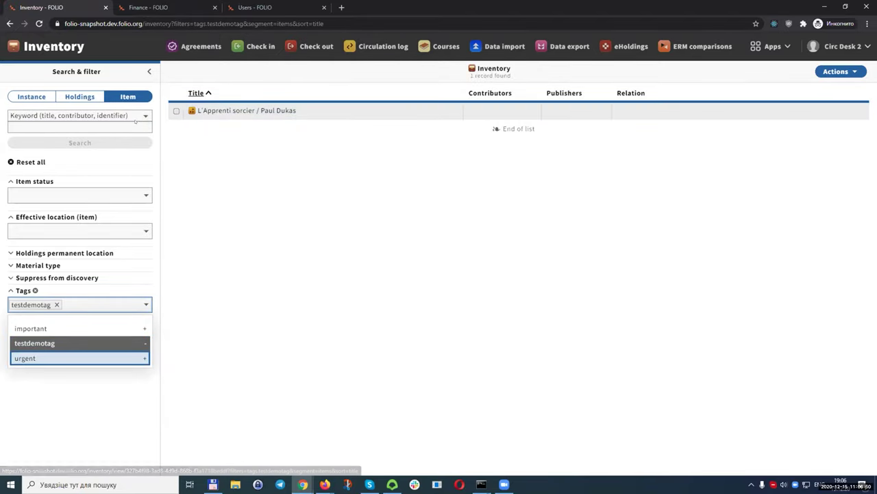
Filter the Inventory holdings by the tag testdemotag
left_click(80, 97)
left_click(76, 243)
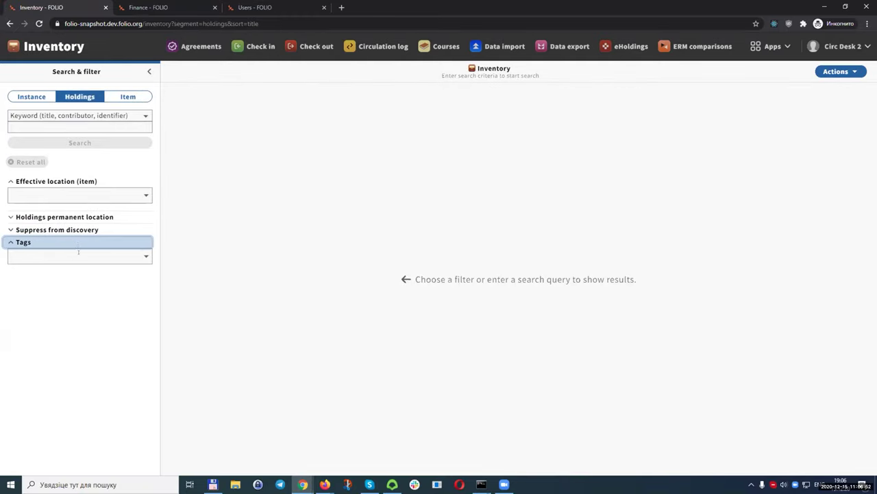
left_click(78, 253)
left_click(41, 294)
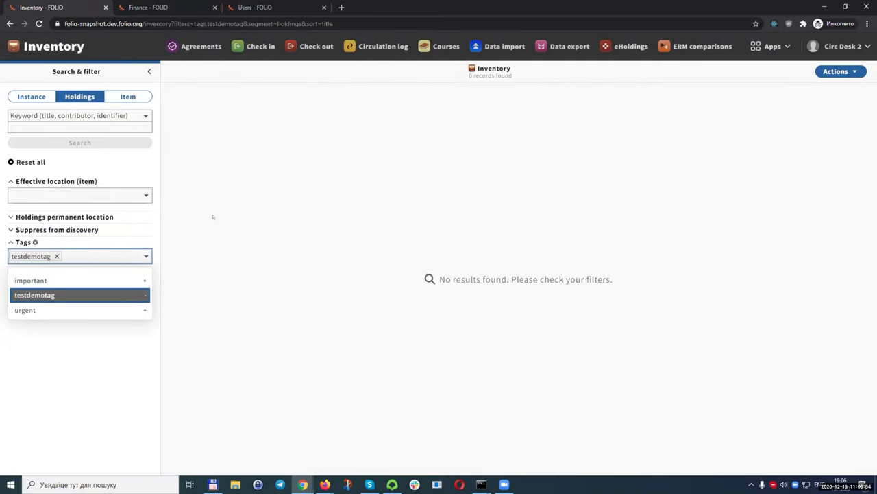
left_click(213, 217)
Return to the item search, filter by the tag testdemotag, and open the L'Apprenti sorcier instance record
left_click(128, 97)
left_click(54, 290)
left_click(76, 304)
left_click(41, 342)
left_click(333, 111)
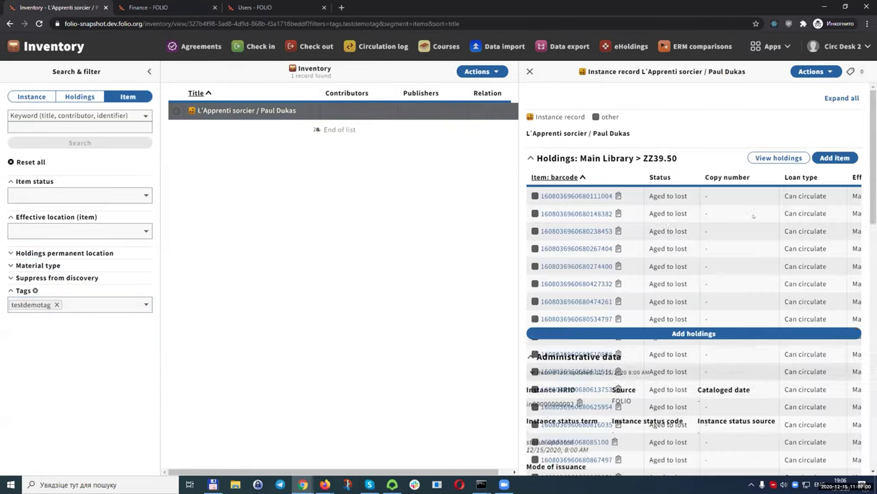
Open the first item under the Main Library holdings and examine its assigned and available tags
left_click(579, 196)
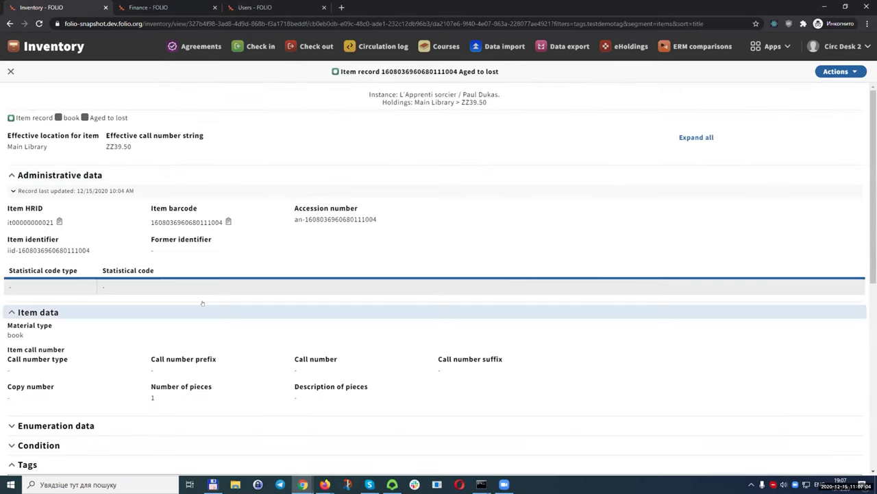
scroll(280, 325, "down", 3)
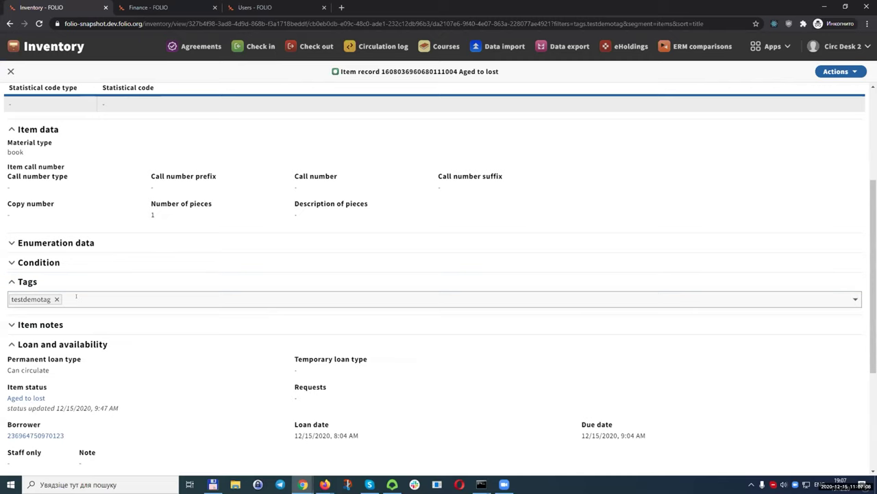
left_click(69, 297)
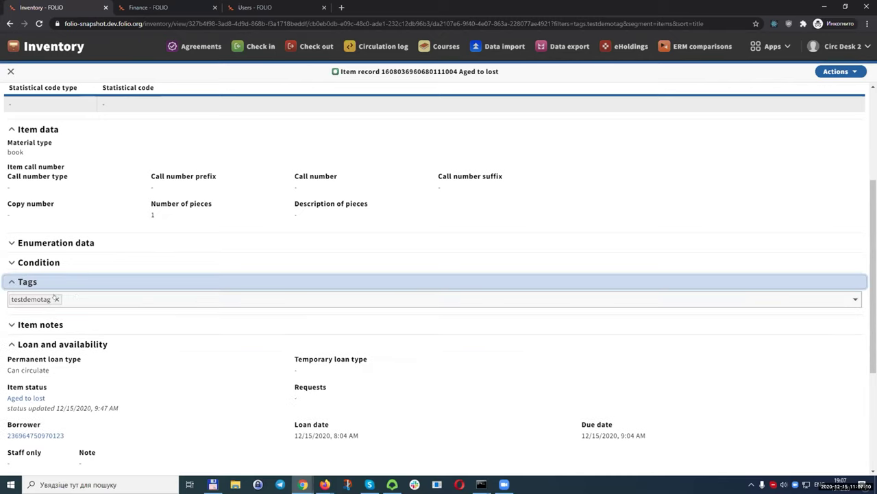
left_click(83, 297)
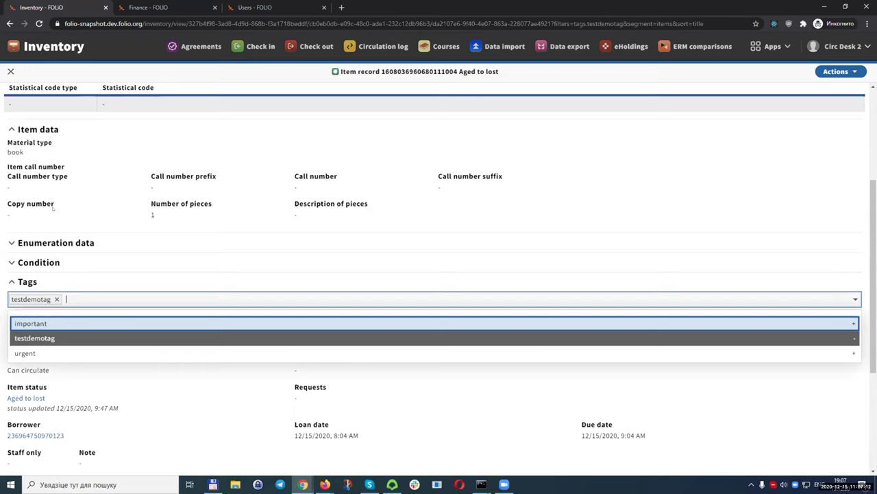
scroll(78, 297, "up", 2)
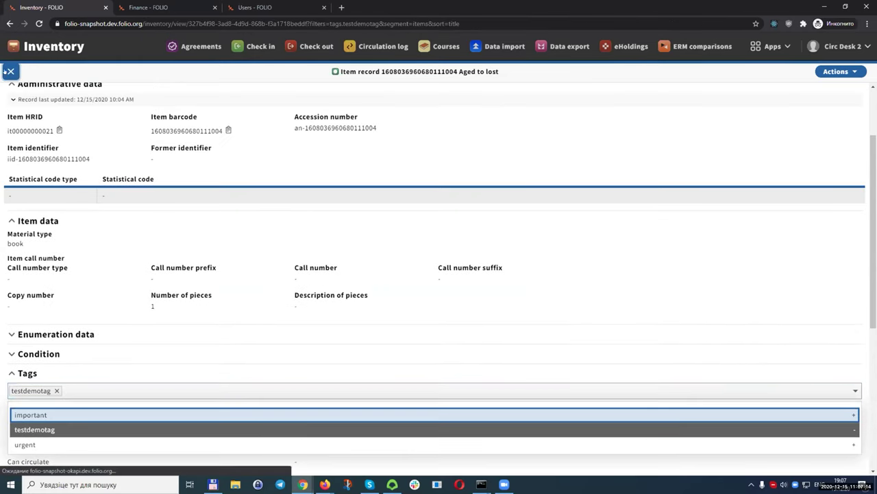
Leave the item record, create the new tag testholding on the Main Library > ZZ39.50 holdings record, and close that record
left_click(10, 71)
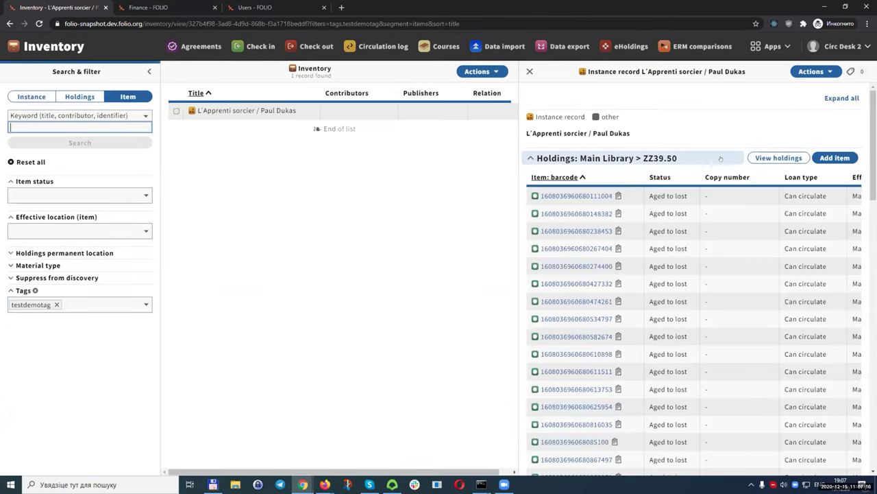
left_click(779, 157)
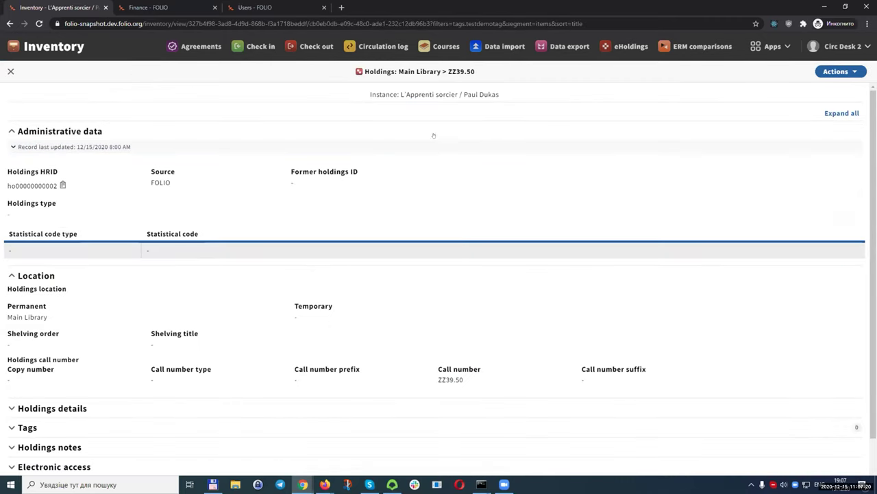
scroll(411, 178, "down", 1)
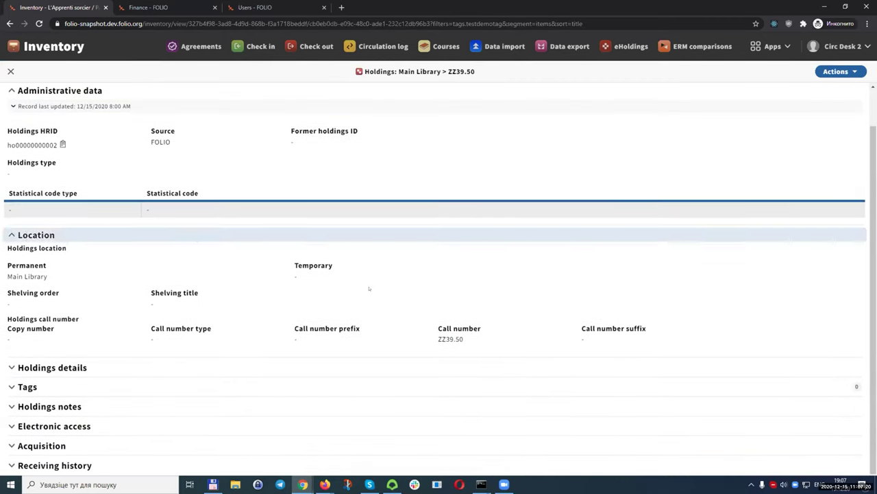
left_click(38, 389)
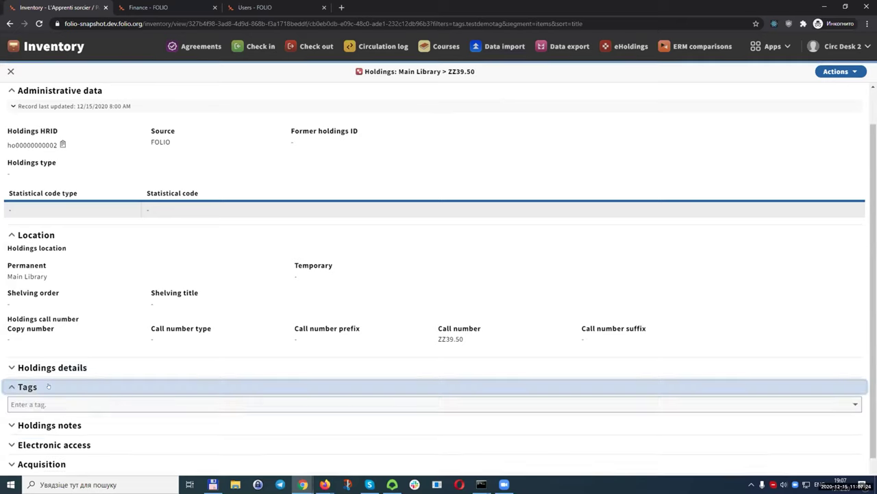
left_click(120, 404)
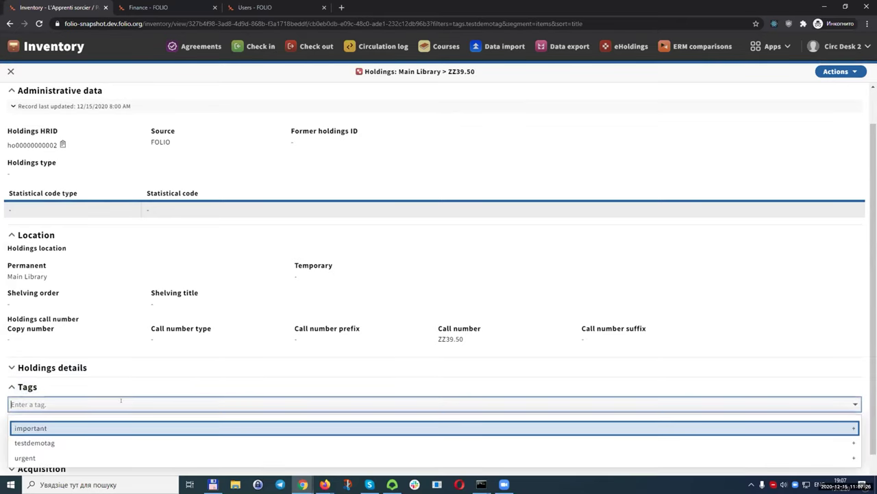
type("test ")
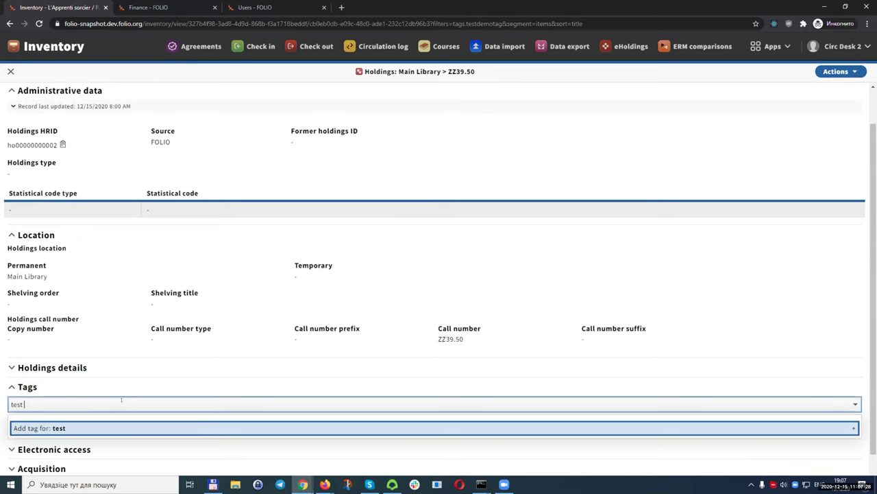
type("holding")
key("Return")
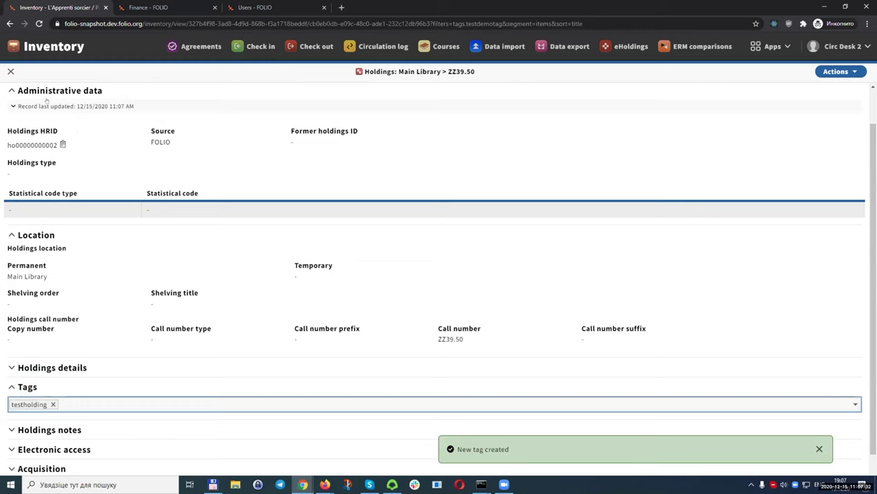
left_click(10, 71)
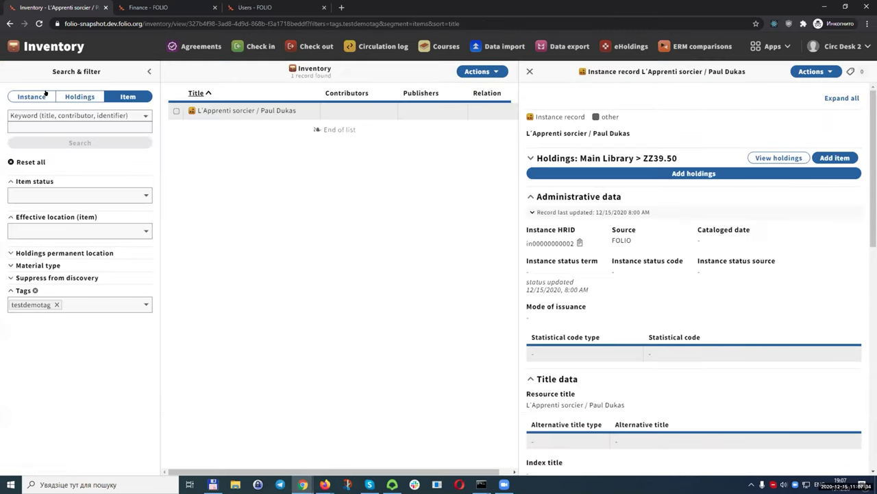
Try to filter the Inventory holdings by the tag testholding
left_click(80, 97)
left_click(59, 242)
left_click(75, 255)
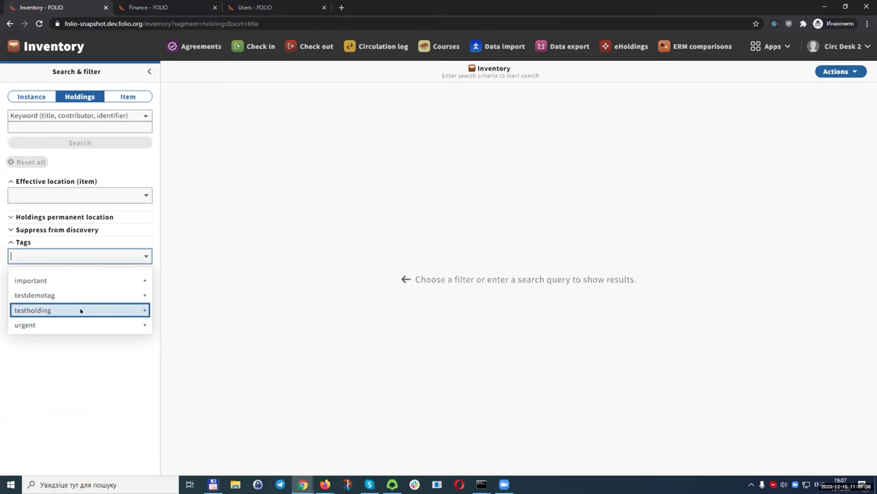
left_click(80, 310)
left_click(90, 306)
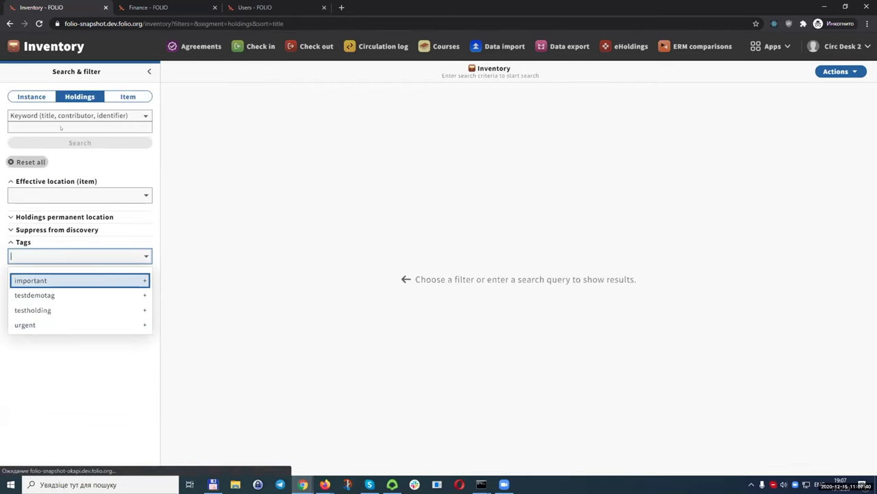
Filter the Inventory instances by the effective location Annex and open the A semantic web primer record
left_click(31, 97)
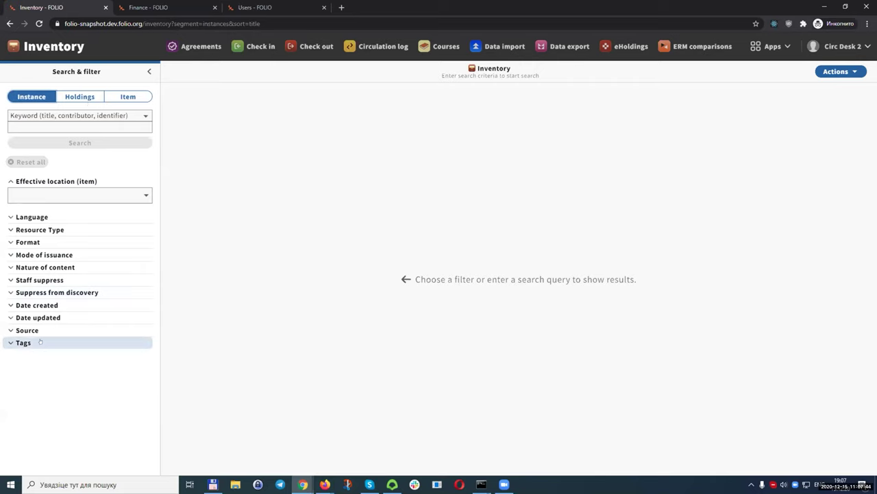
left_click(68, 217)
left_click(68, 216)
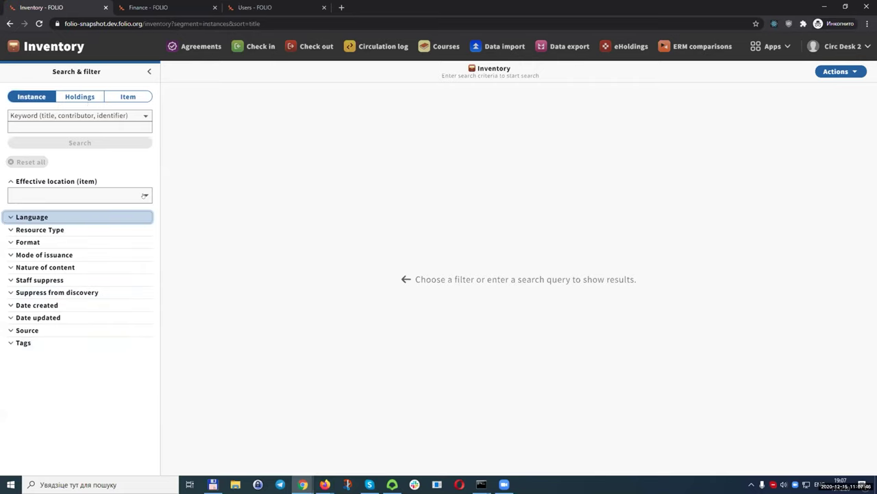
left_click(146, 195)
left_click(42, 218)
left_click(363, 111)
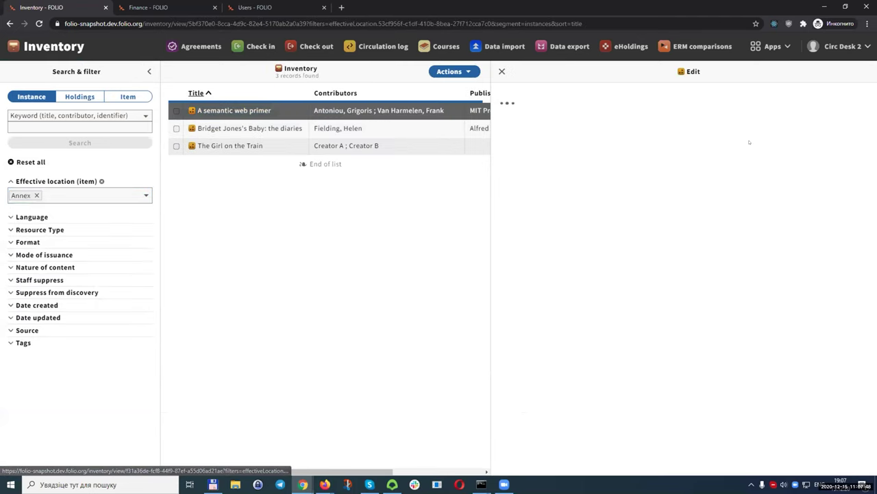
Assign the tag important to the A semantic web primer instance and close its tag pane
left_click(851, 71)
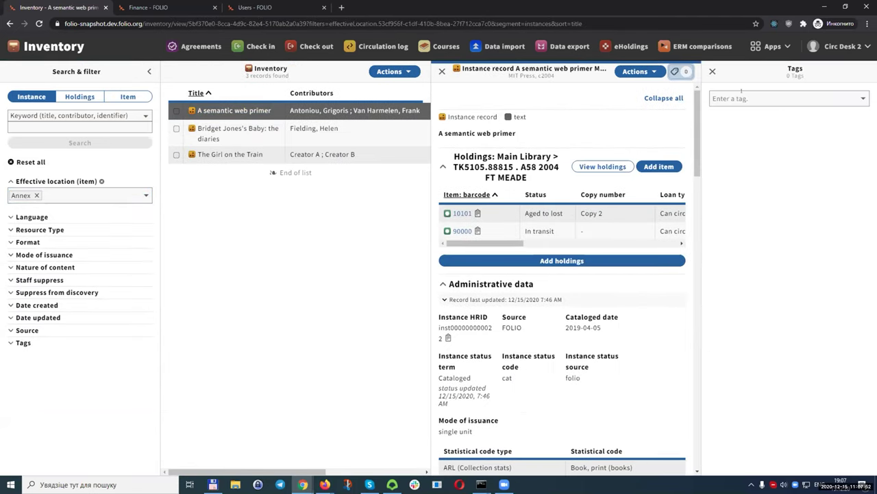
left_click(852, 97)
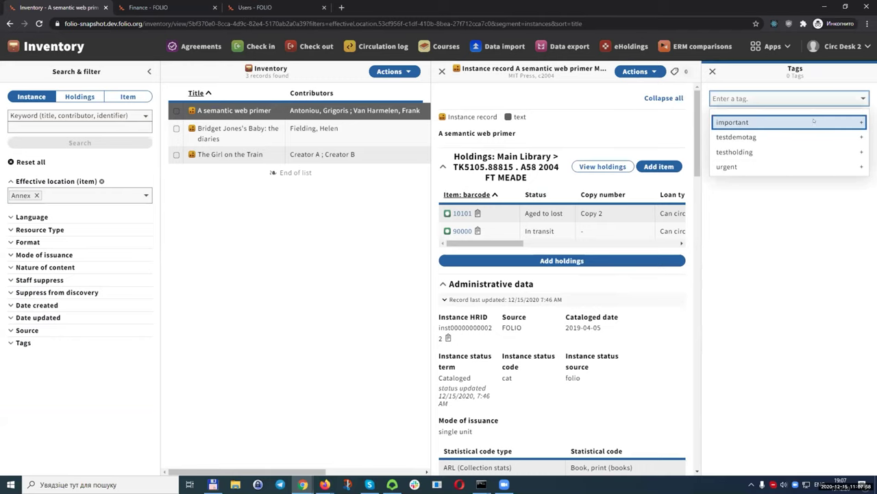
left_click(815, 121)
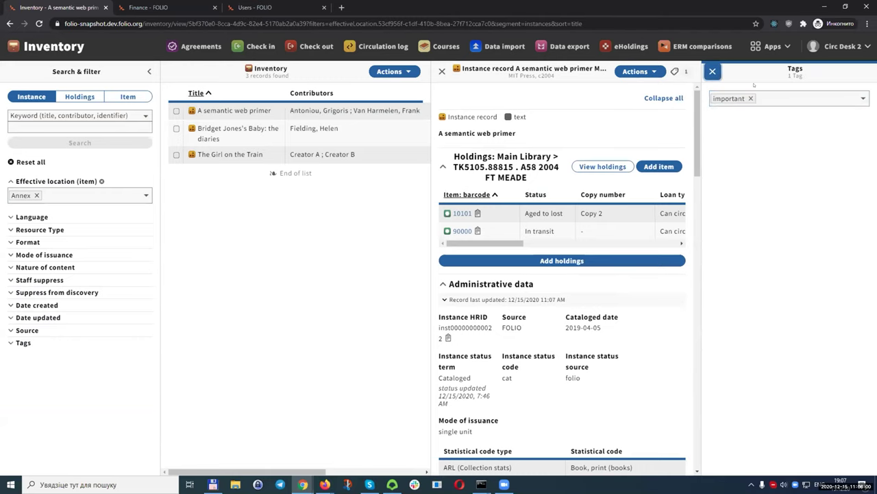
left_click(712, 71)
Filter the Annex instances by the tag important
left_click(33, 344)
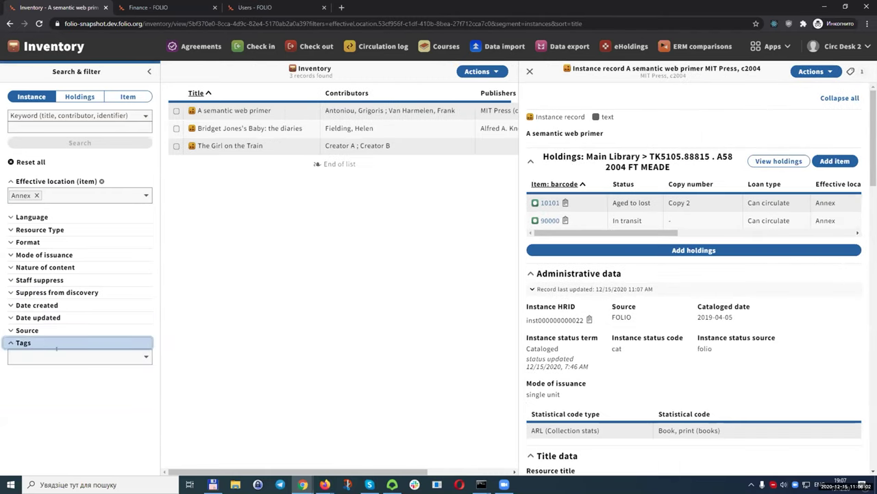
left_click(104, 356)
key("Down")
key("Down")
key("Down")
key("Down")
key("Return")
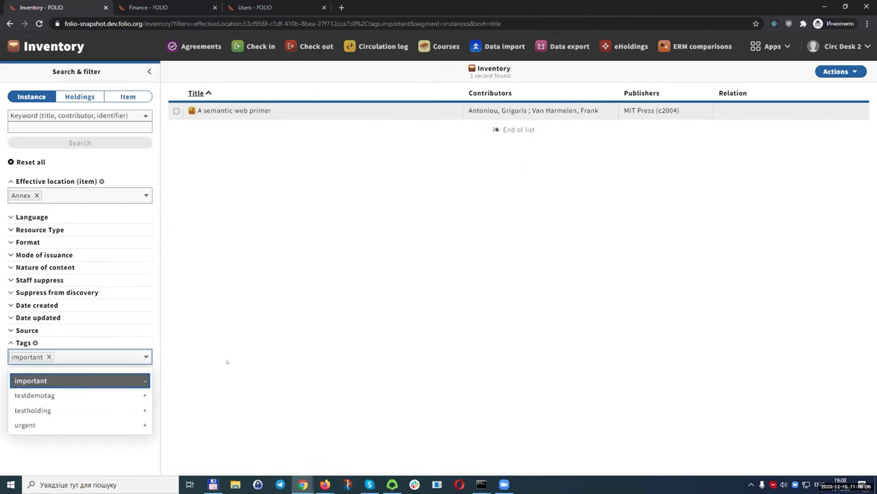
left_click(227, 361)
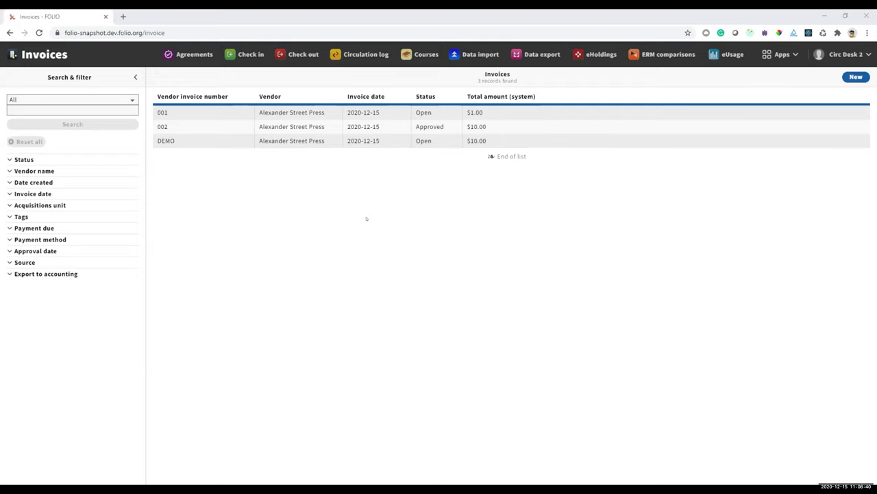
In the Invoices app, edit the DEMO invoice to lock its total with an amount of 11, and save it
left_click(244, 142)
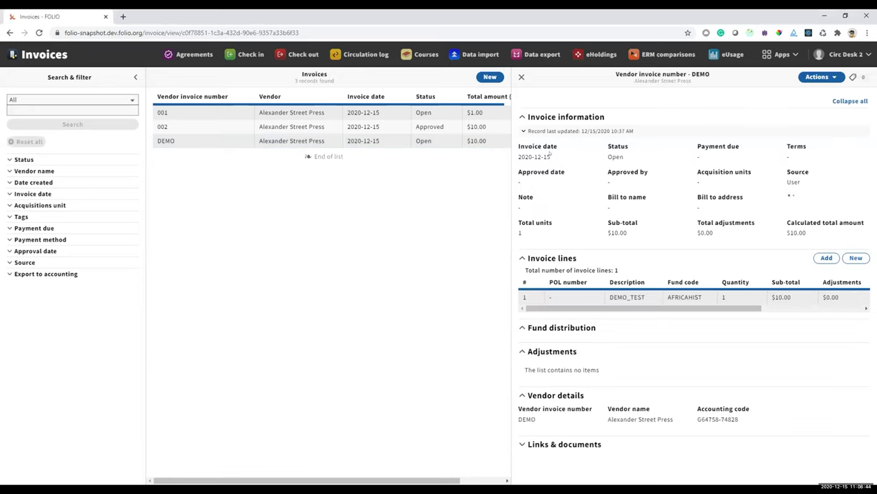
left_click(816, 77)
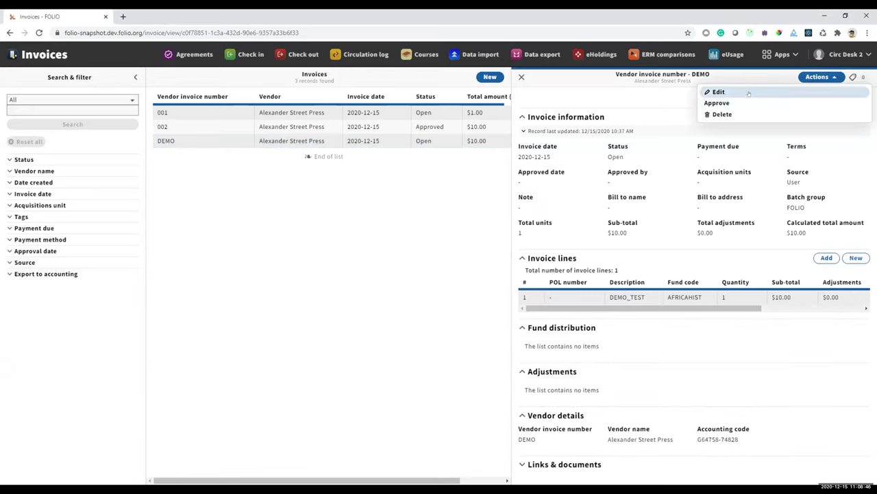
left_click(718, 91)
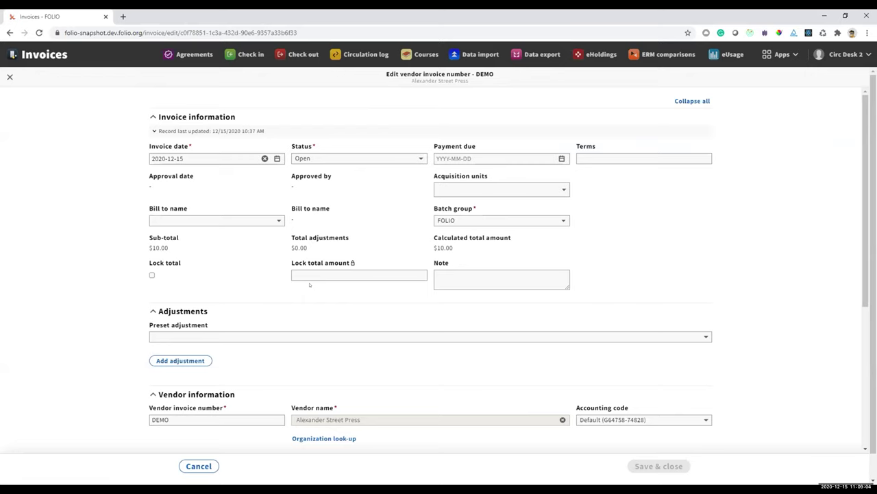
mouse_move(309, 281)
left_click(151, 275)
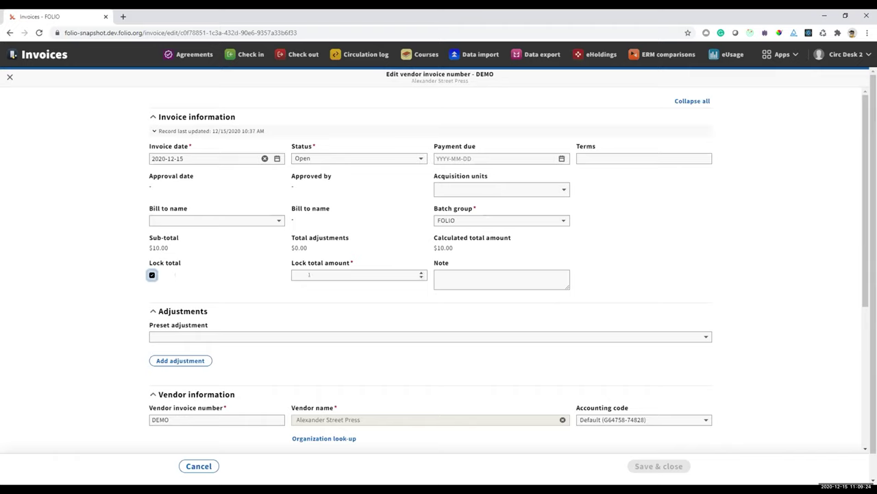
left_click(309, 274)
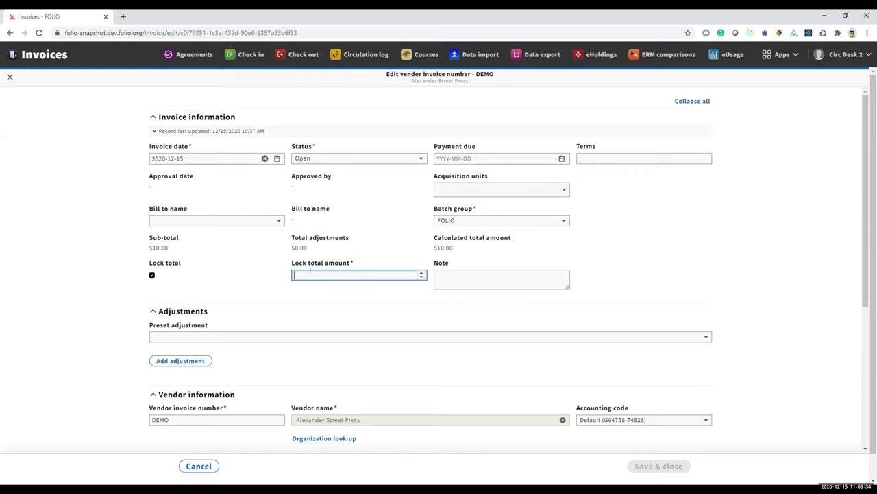
type("11")
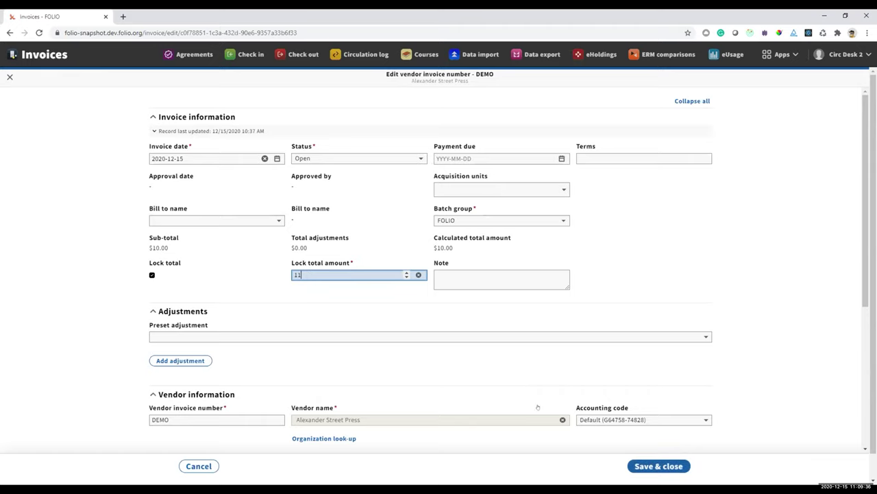
left_click(472, 313)
key("ctrl+s")
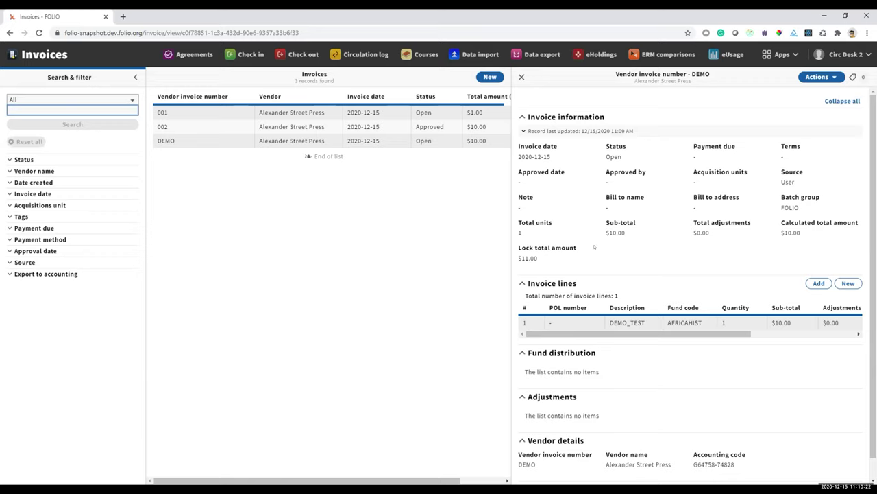
Try to approve the DEMO invoice with its lock total amount of 11
left_click(820, 77)
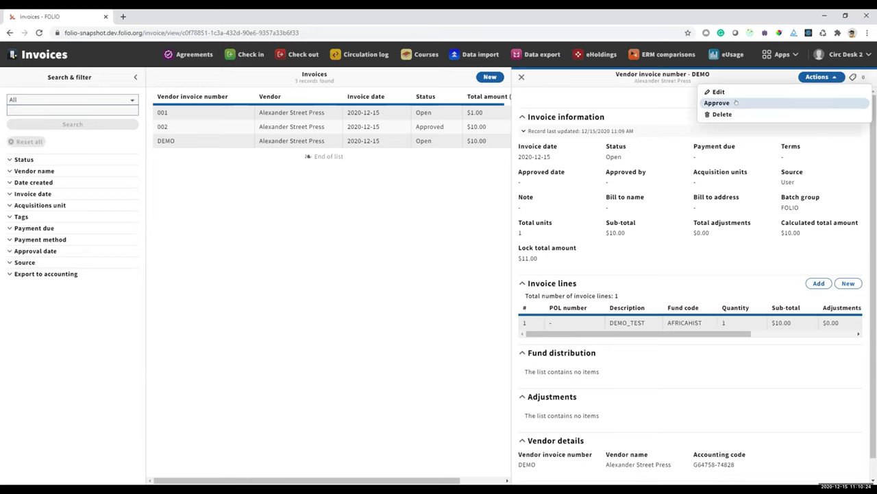
left_click(735, 102)
left_click(536, 135)
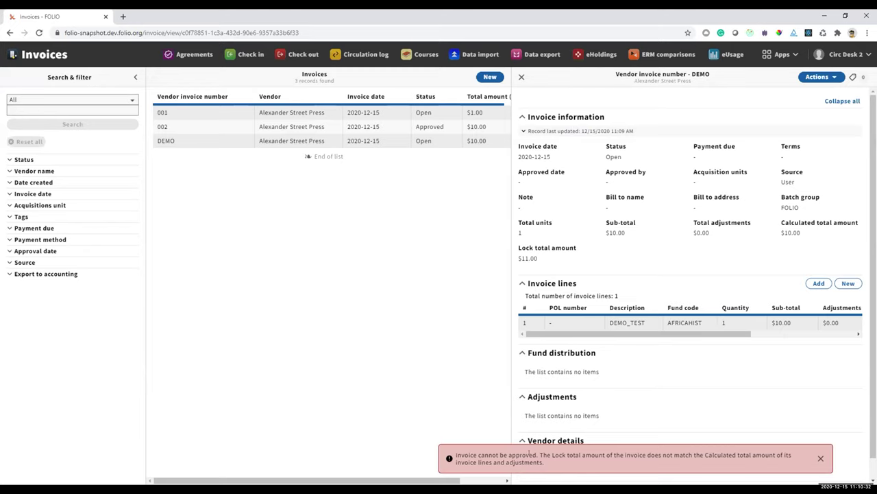
Edit the DEMO invoice again, set its lock total amount to 10, dismiss the error message, and save
left_click(817, 76)
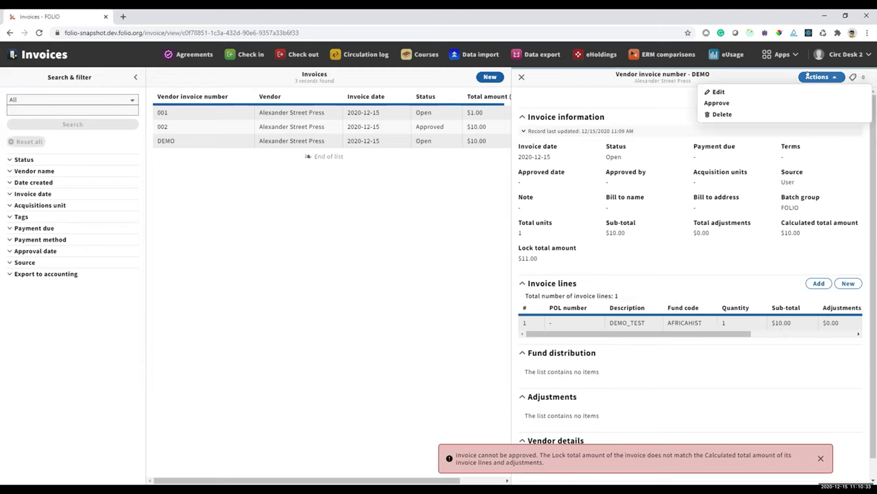
left_click(717, 92)
left_click(295, 275)
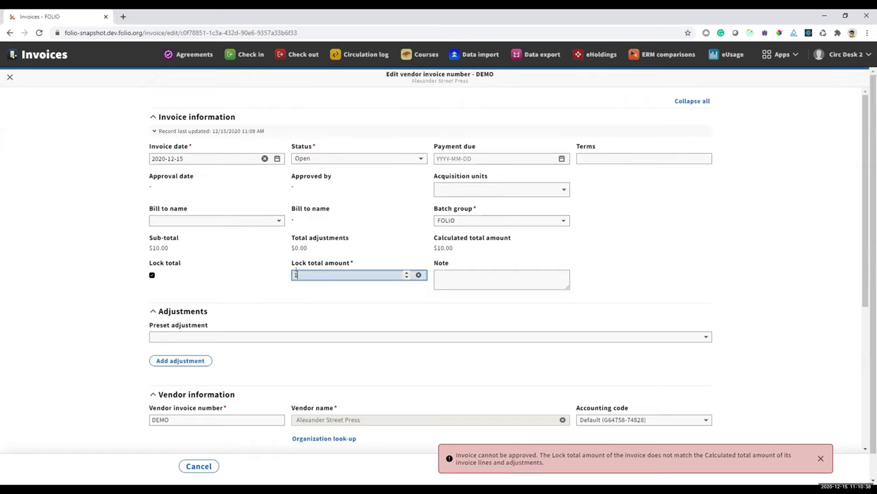
type("10")
left_click(821, 457)
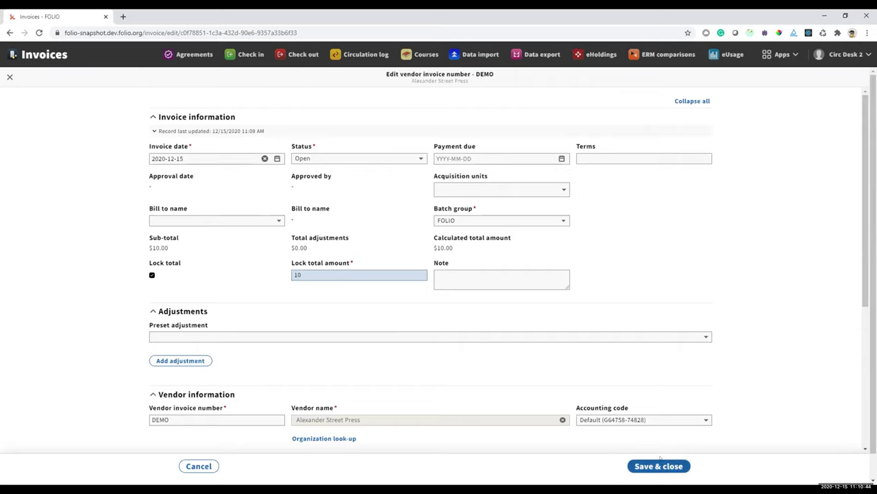
left_click(642, 466)
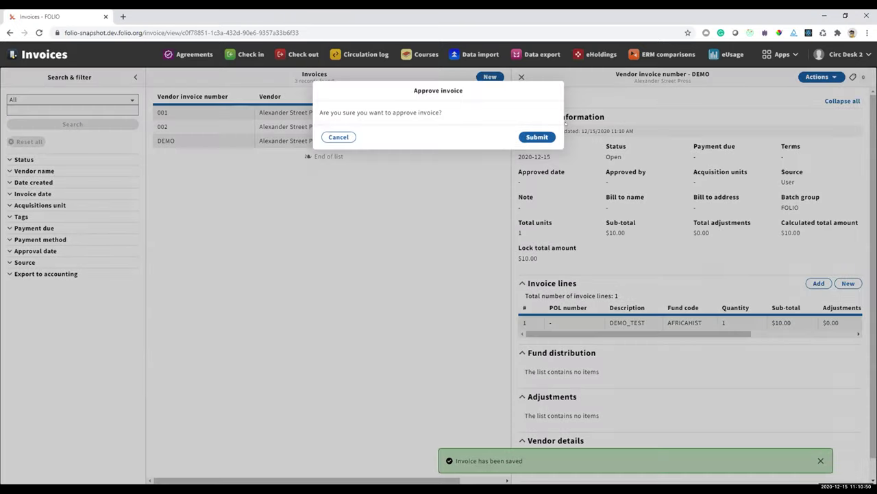
Confirm the approval of the DEMO invoice
left_click(537, 137)
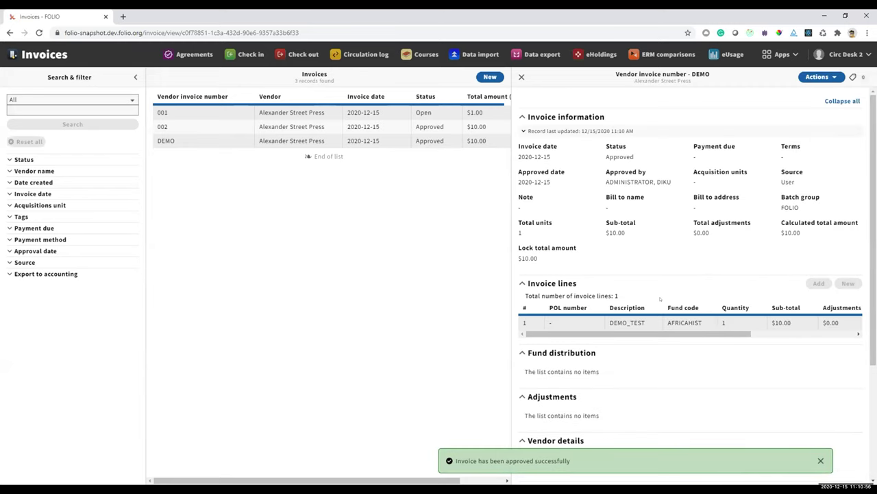
left_click(817, 76)
left_click(737, 91)
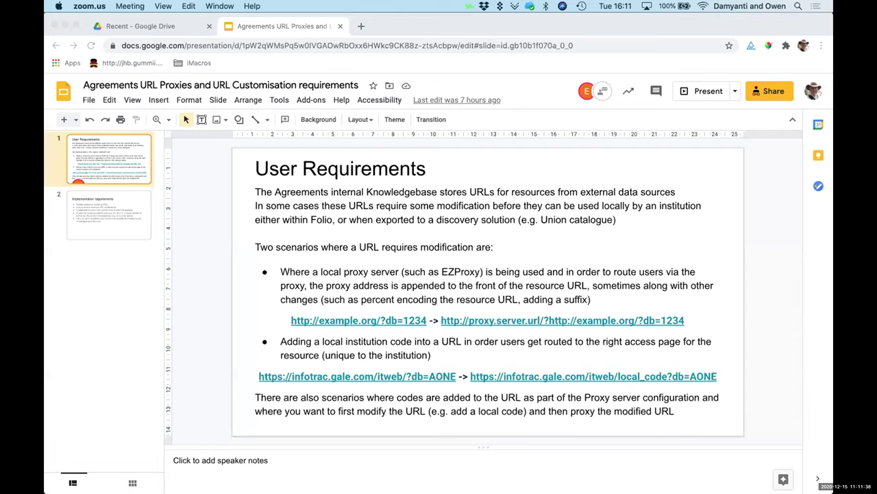
Switch to the TextEdit notes and narrow their window so the Implementation requirements slide can be read beside them
key("super+Tab")
key("super+Tab")
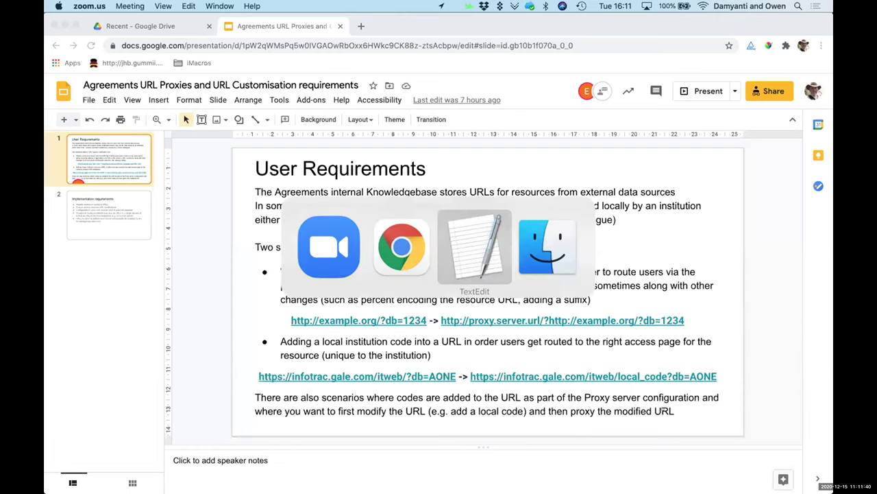
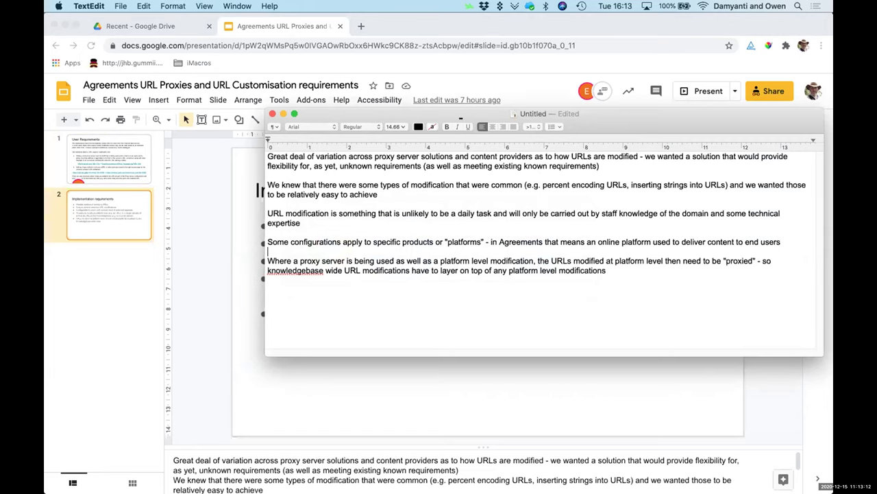
key("ctrl+alt+Right")
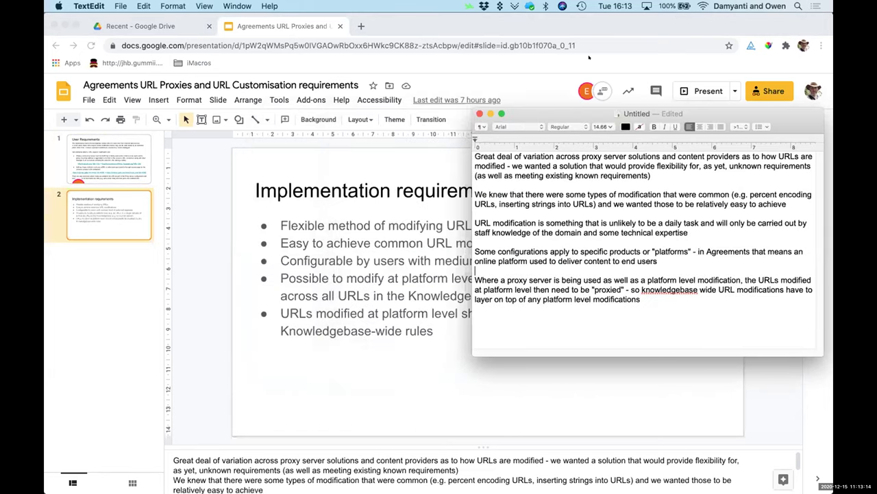
key("ctrl+alt+Right")
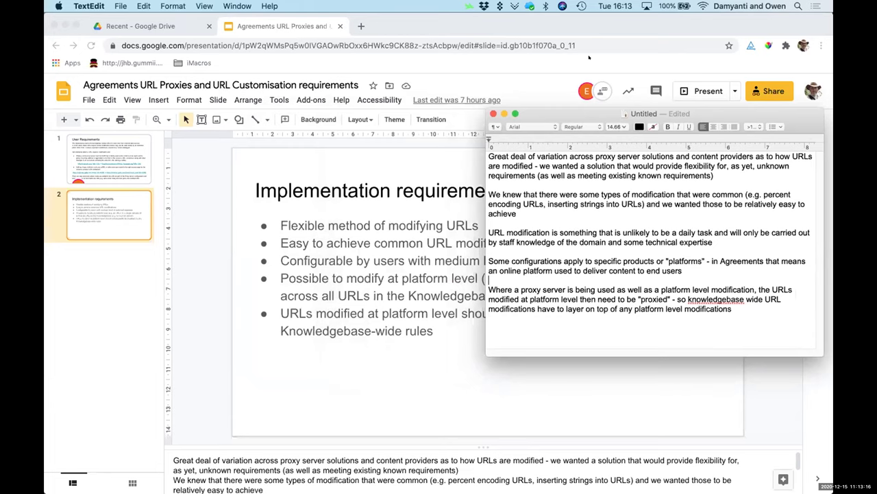
key("ctrl+alt+Up")
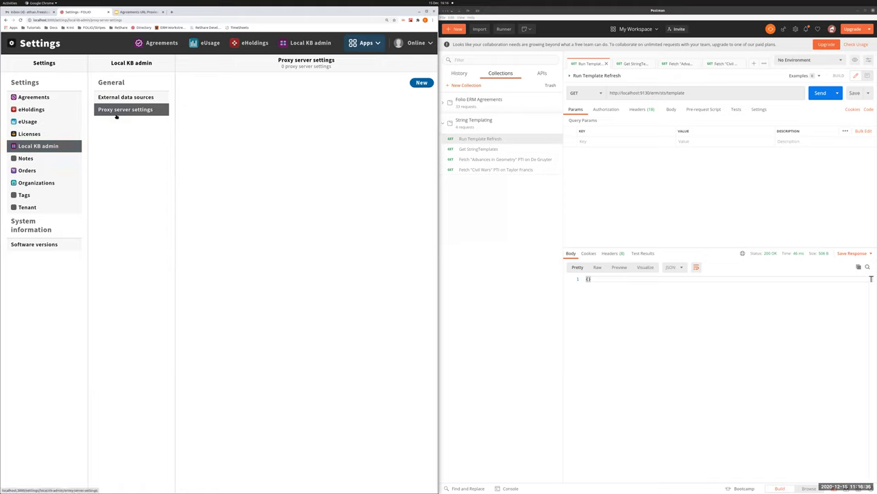
Create a new proxy server setting named Proxy 1 with the URL customization code prefix-{{urlEncode inputUrl}}
left_click(420, 83)
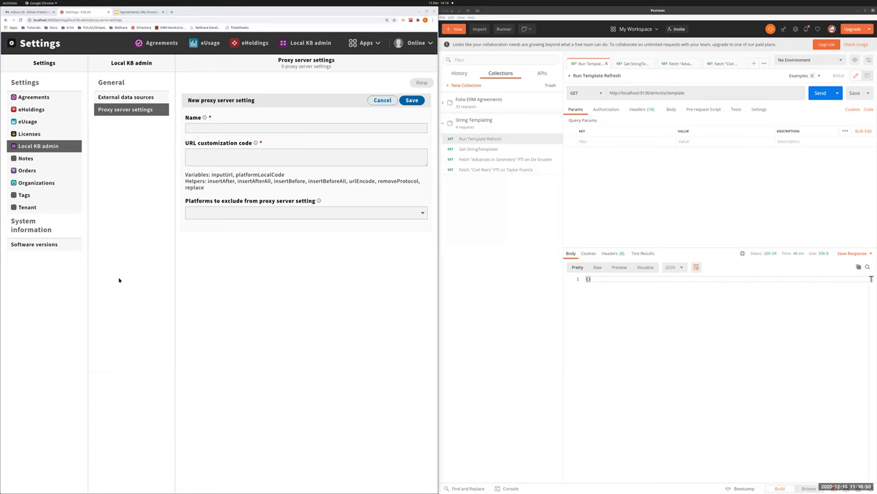
left_click(243, 149)
type("prefix-{{urlEncode inputUrl}}")
left_click(223, 129)
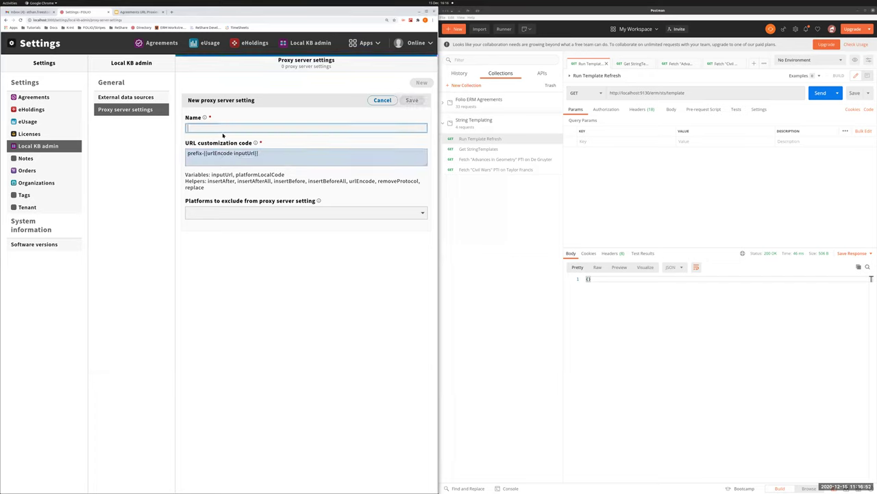
type("Prtoxy 1")
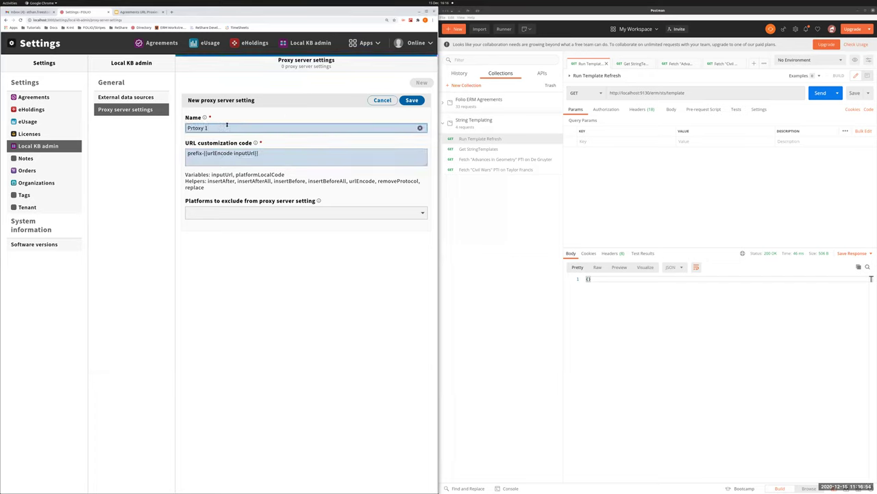
Exclude the Taylor & Francis Online platform from the proxy server setting and save it
left_click(219, 211)
type("Tay")
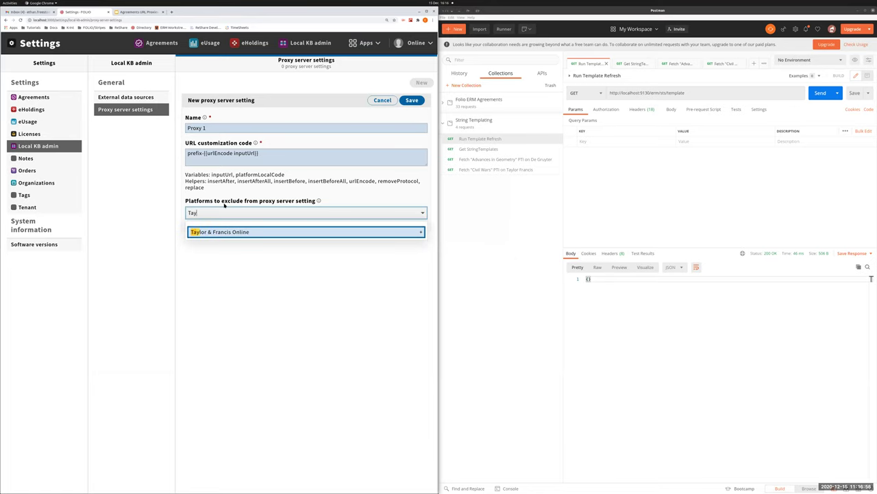
key("Return")
left_click(239, 361)
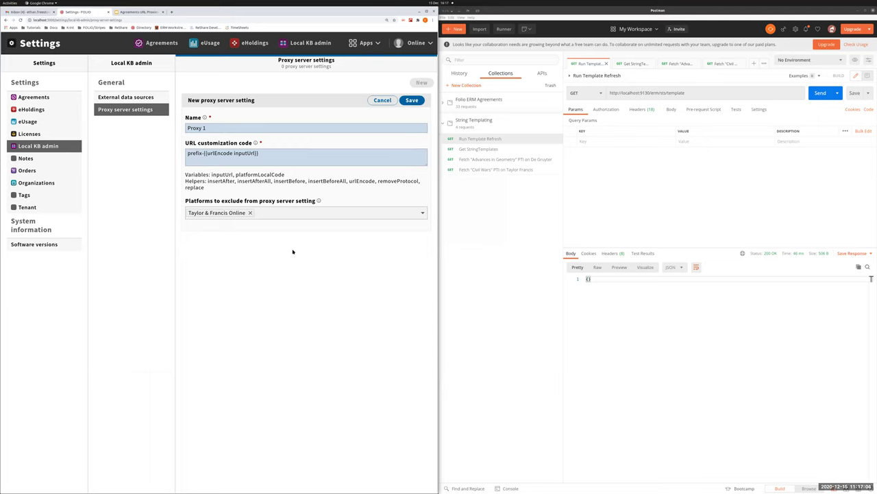
left_click(412, 100)
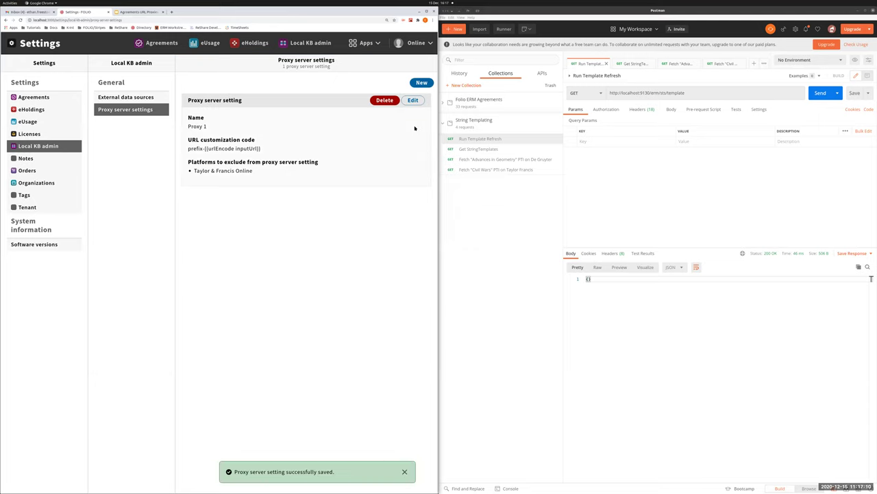
In Agreements, start a new URL customization for the DeGruyter Online platform and name it Custom 1
left_click(163, 43)
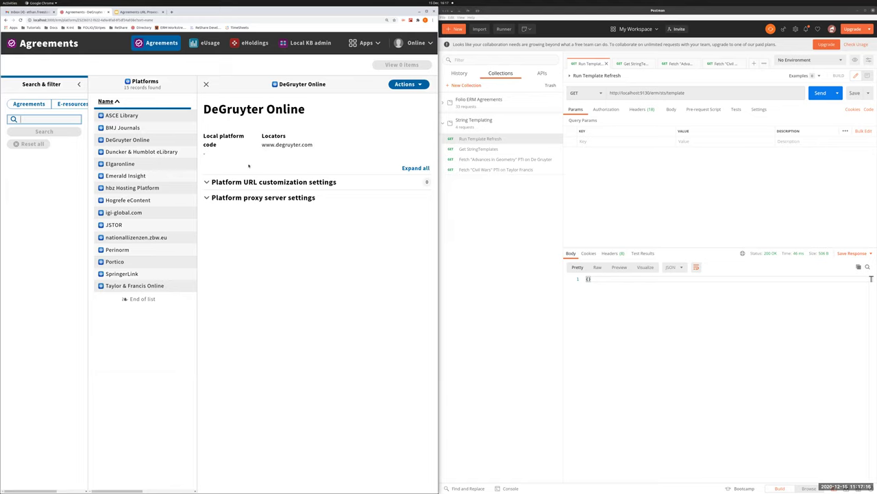
left_click(319, 182)
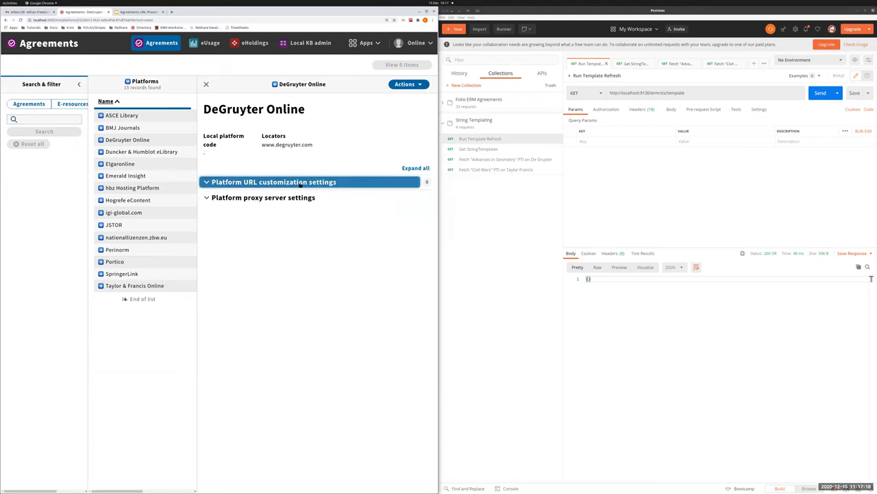
left_click(413, 187)
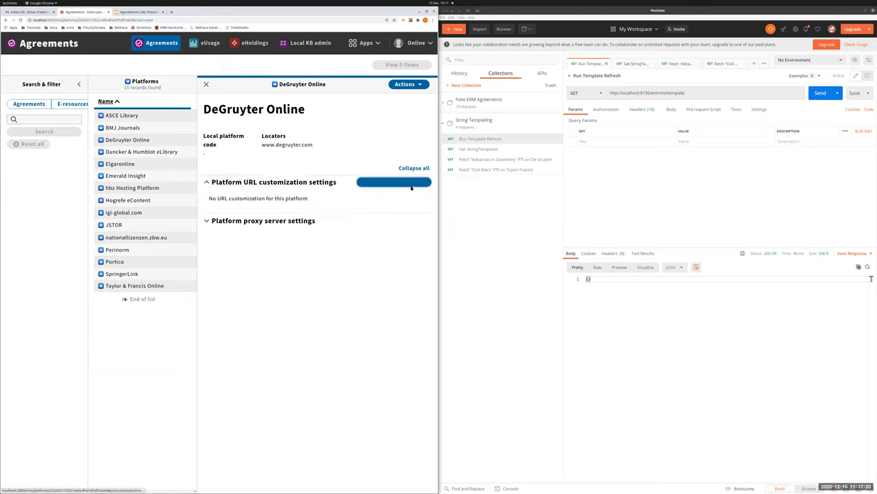
left_click(79, 114)
type("C")
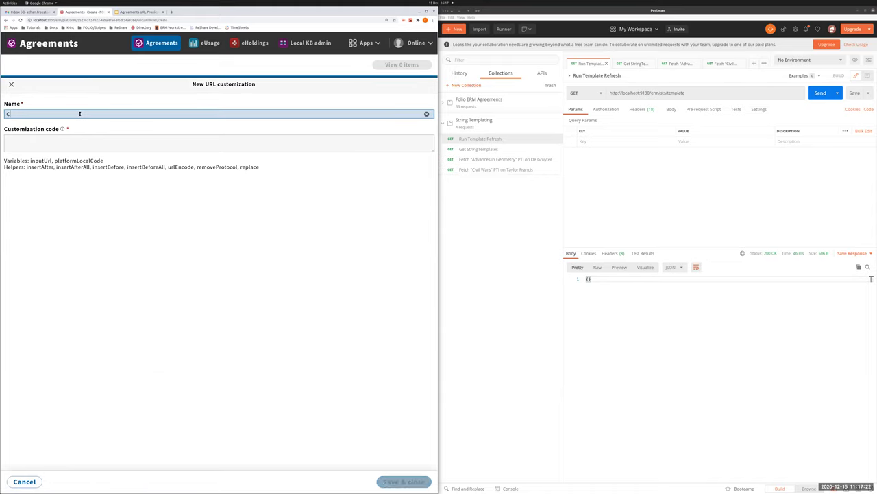
type("ustom 1")
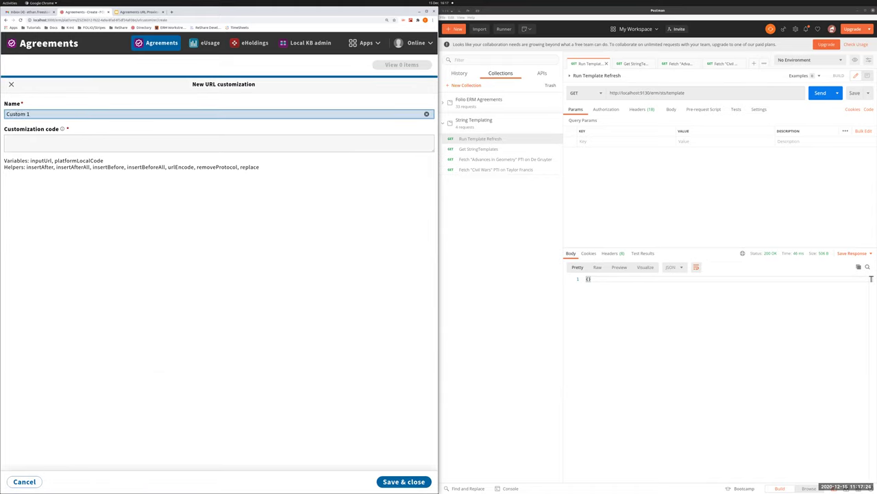
key("alt+Tab")
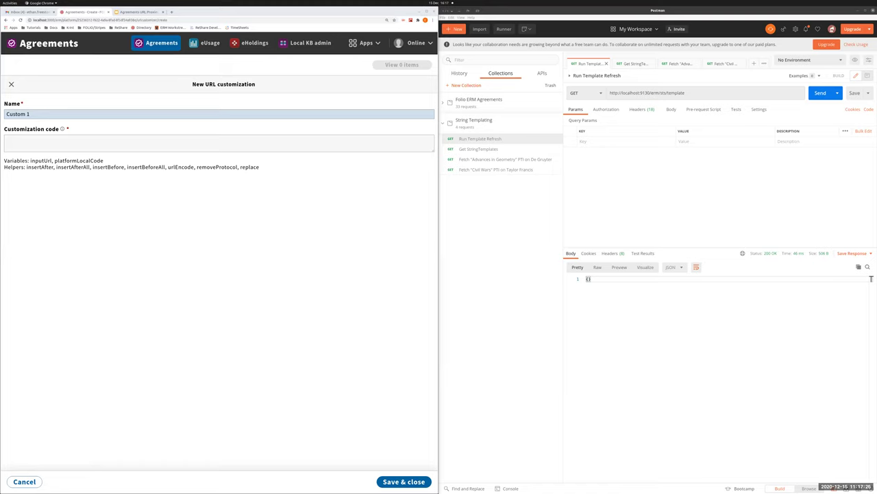
left_click(71, 148)
type("https://{{platformLocalCode}}.{{insertAfterAll (insertBeforeAll (removeProtocol inputUrl) \"a\" \"#\") \"#a\" \"#\"}}")
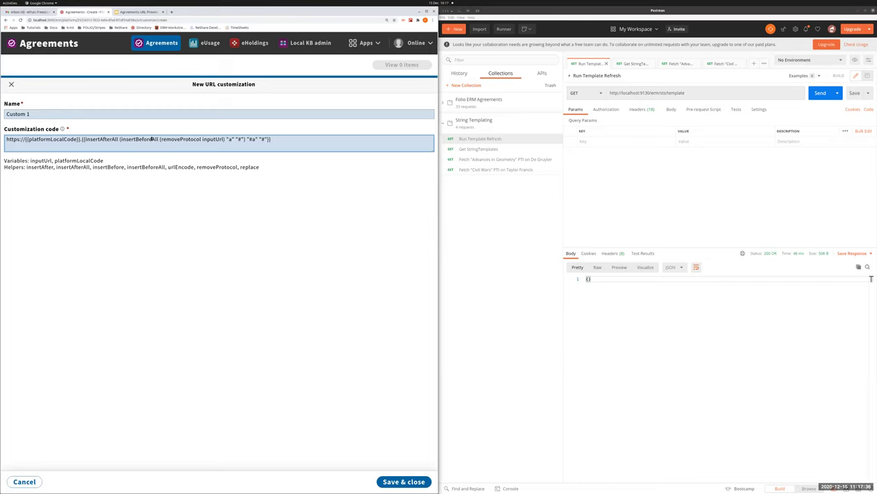
Highlight the nested helpers and platformLocalCode in the customization code, save the Custom 1 customization, and return to the platform record
left_click_drag(159, 138, 226, 140)
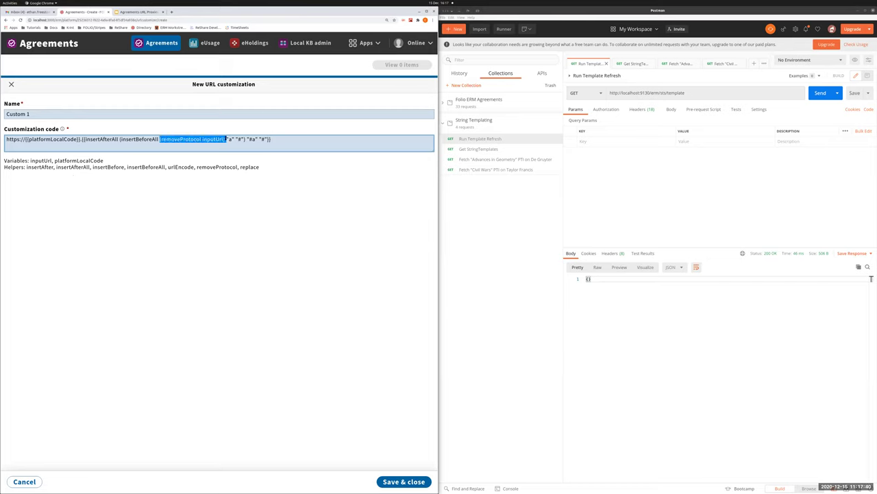
left_click_drag(120, 139, 245, 139)
left_click(119, 139)
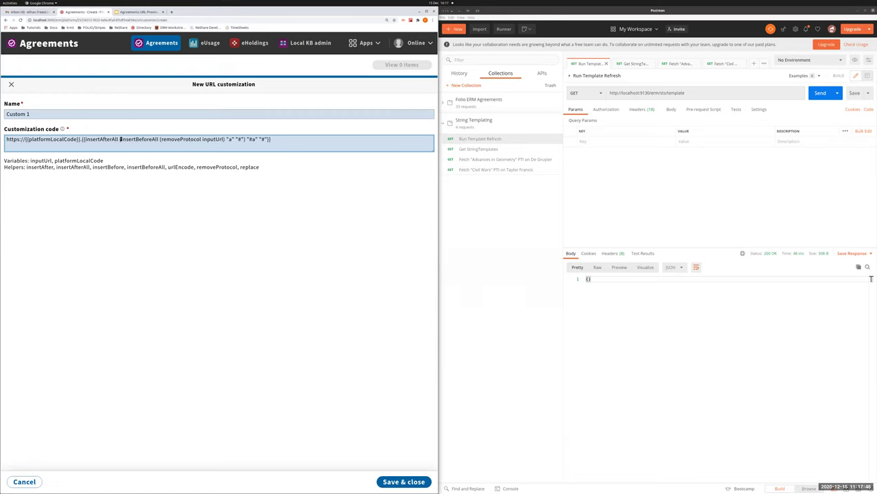
double_click(198, 138)
double_click(63, 140)
left_click(402, 482)
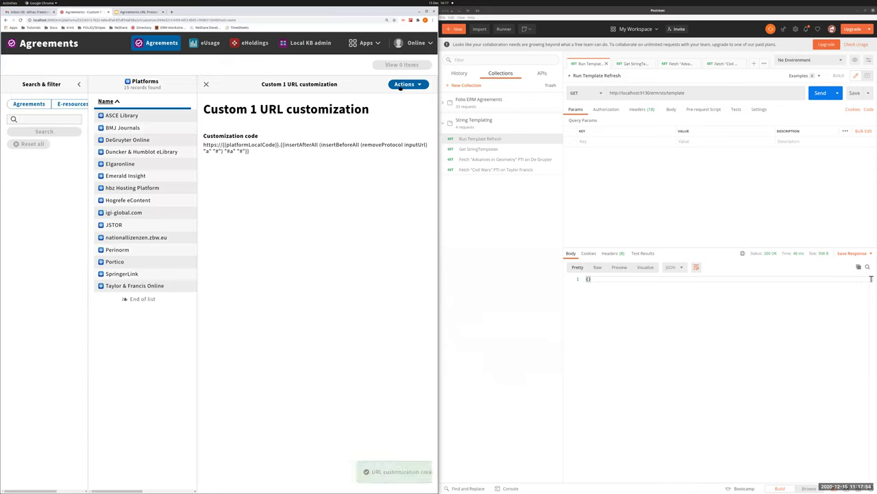
left_click(205, 84)
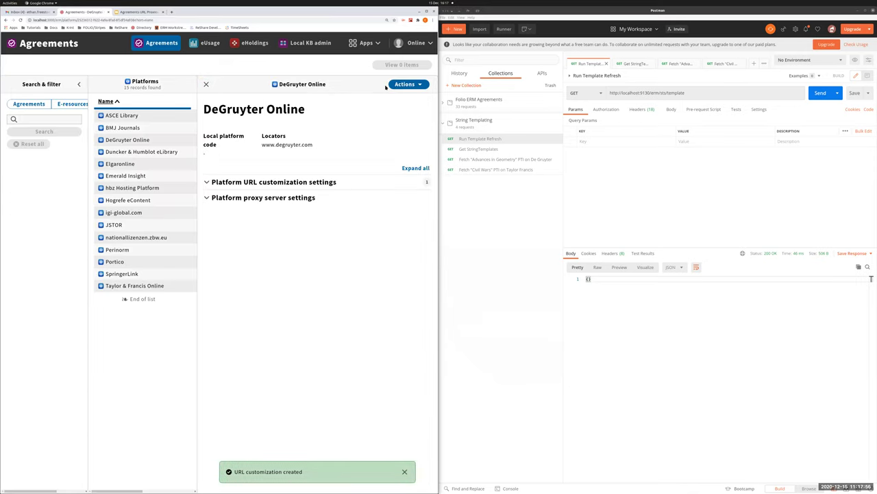
Edit the DeGruyter Online platform to set its local platform code to deGruyter, and save it
left_click(401, 84)
left_click(389, 96)
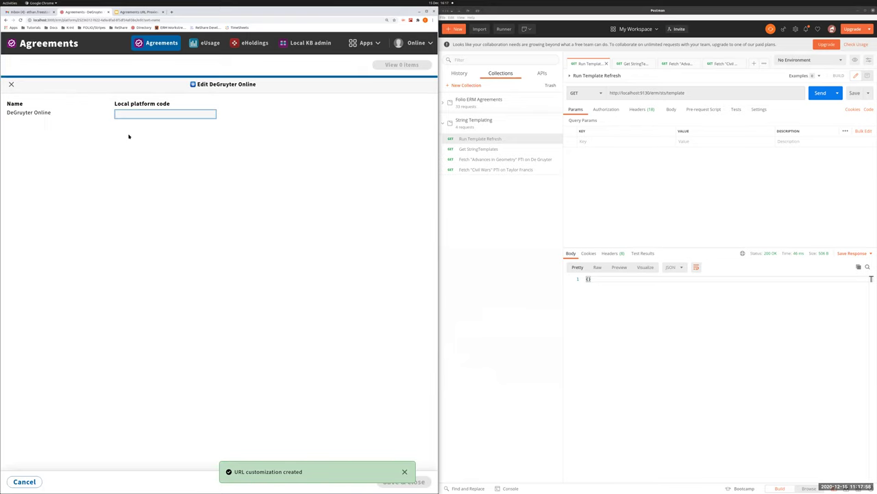
type("deGruyter")
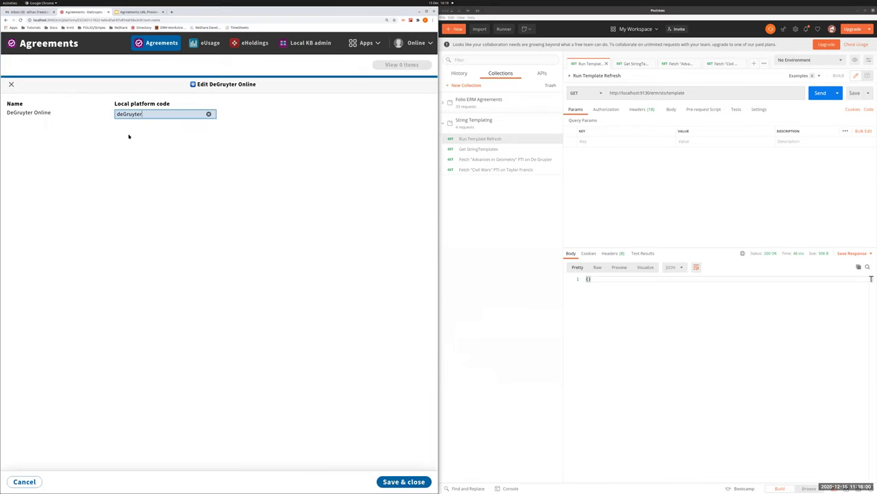
left_click(408, 480)
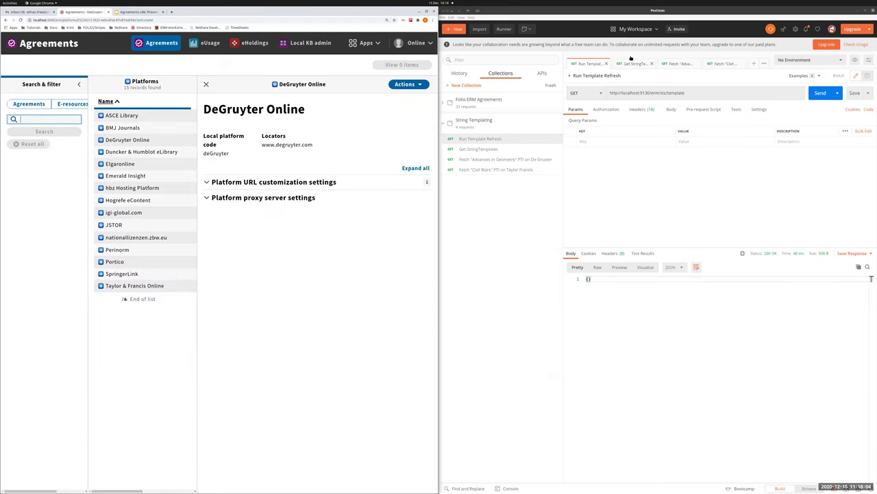
In Postman, send the Run Template Refresh request and the Get StringTemplates request
left_click(821, 92)
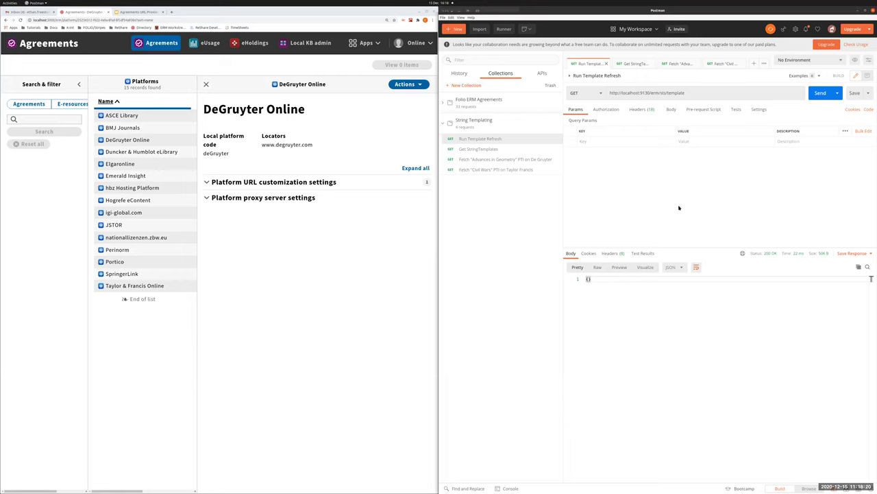
left_click(631, 65)
left_click(821, 92)
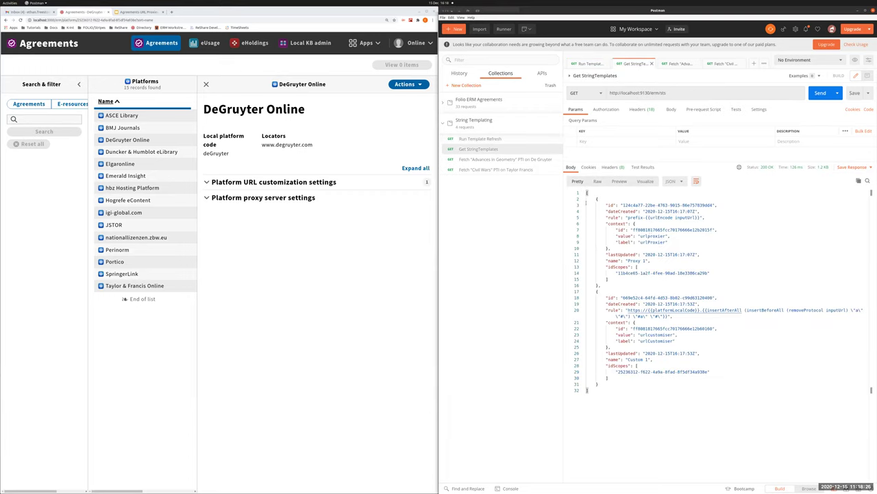
Examine the Proxy 1 and Custom 1 templates in the response, highlighting the proxy context's value and label and both idScopes
left_click_drag(594, 197, 601, 286)
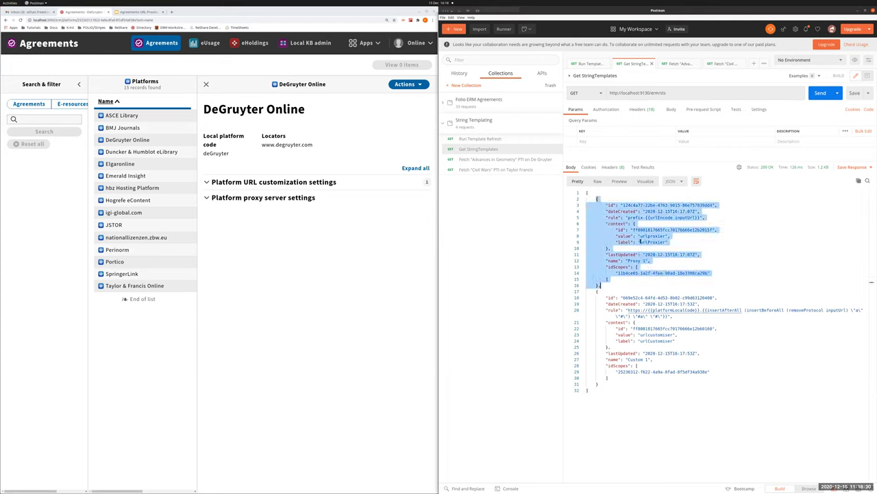
left_click(617, 213)
left_click(634, 262)
key("shift+End")
left_click(607, 267)
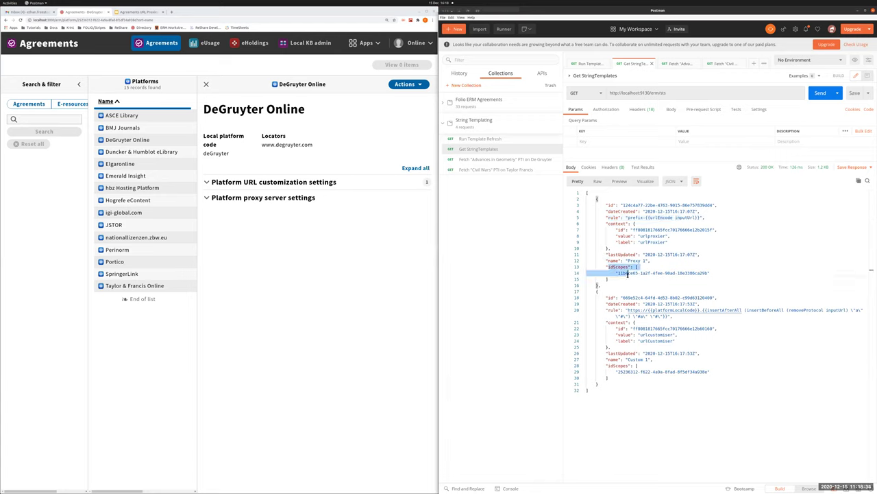
left_click_drag(607, 266, 631, 279)
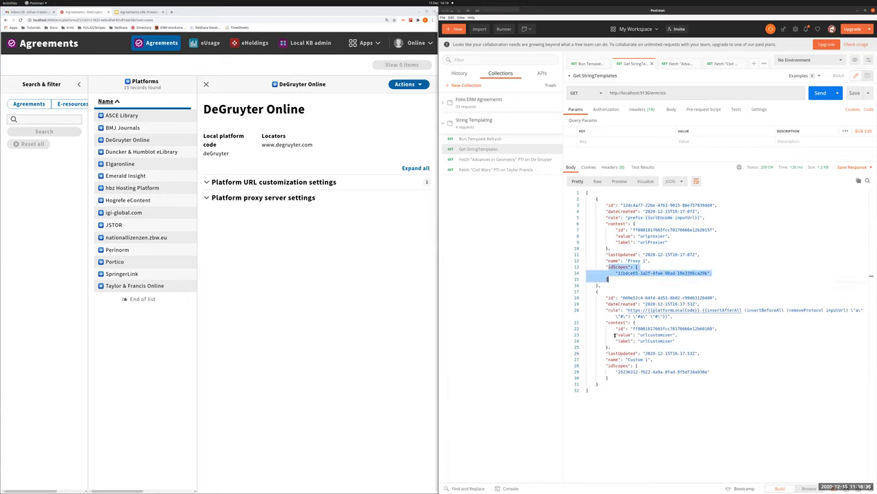
left_click_drag(667, 242, 637, 242)
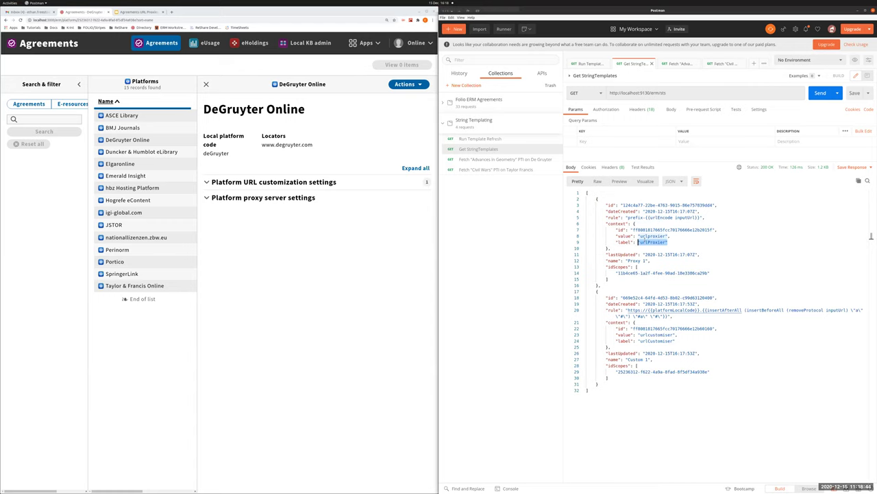
double_click(644, 237)
left_click_drag(617, 272, 715, 272)
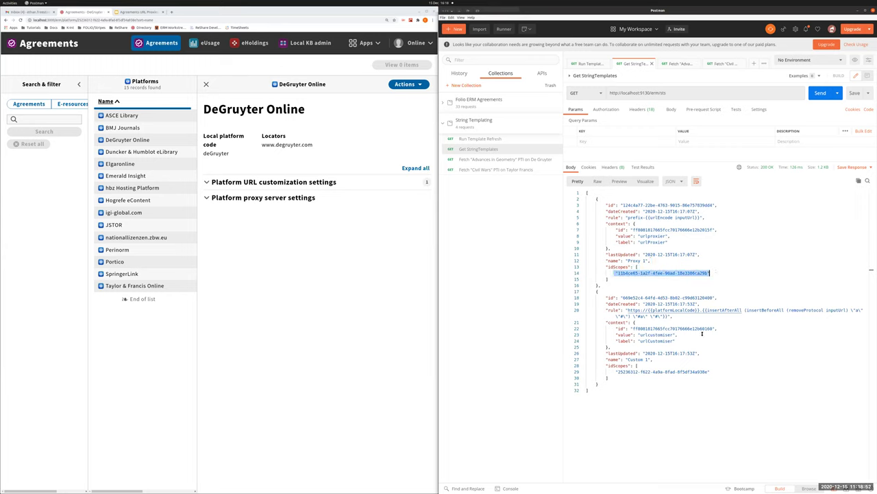
left_click_drag(616, 371, 715, 372)
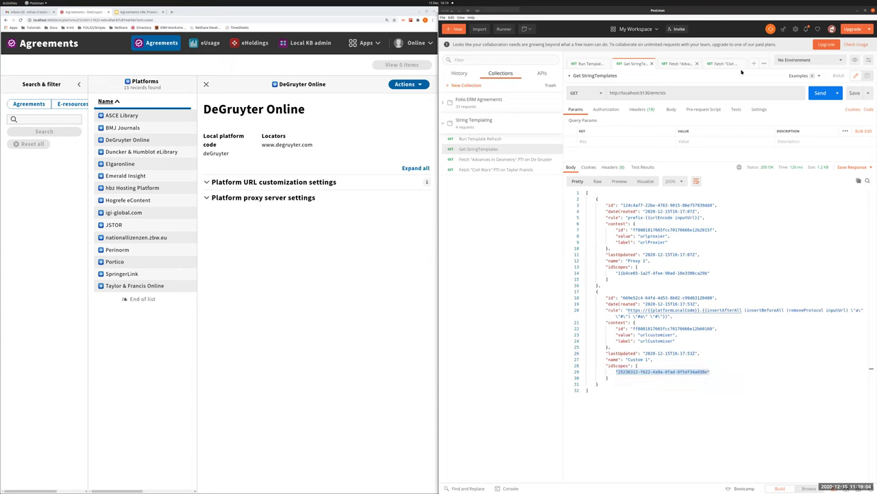
Send the Fetch "Advances in Geometry" PTI on De Gruyter request and examine the templatedUrls in its response
left_click(678, 63)
left_click(821, 92)
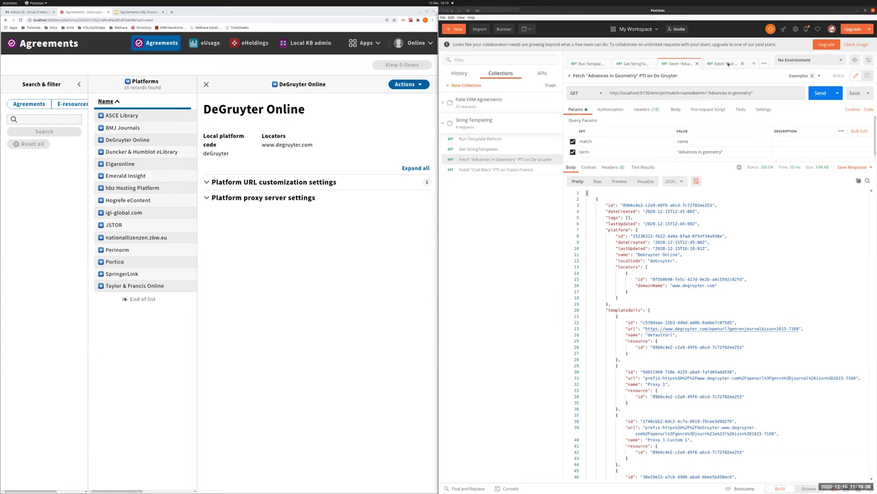
key("ctrl+Return")
scroll(611, 337, "down", 2)
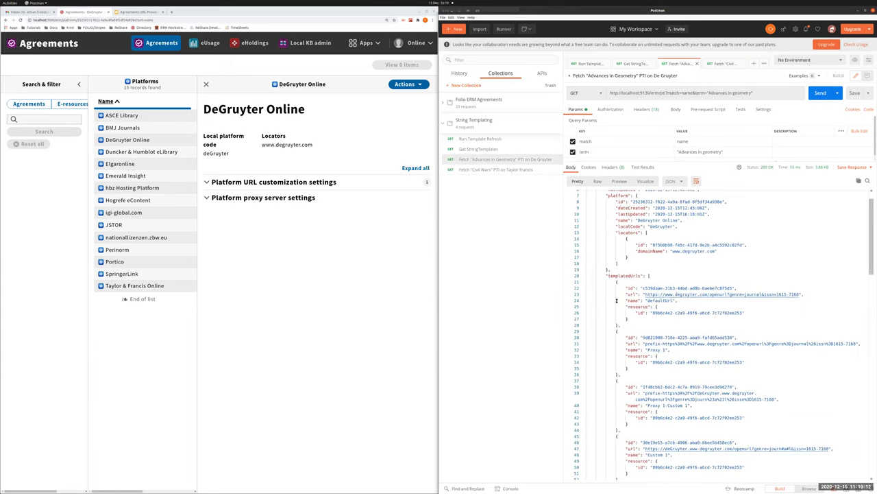
Examine the templatedUrls in the "Advances in Geometry" response, highlighting the Proxy 1 URL and the defaultUrl and Proxy 1-Custom 1 names
left_click_drag(609, 275, 653, 466)
scroll(699, 373, "down", 4)
left_click(664, 402)
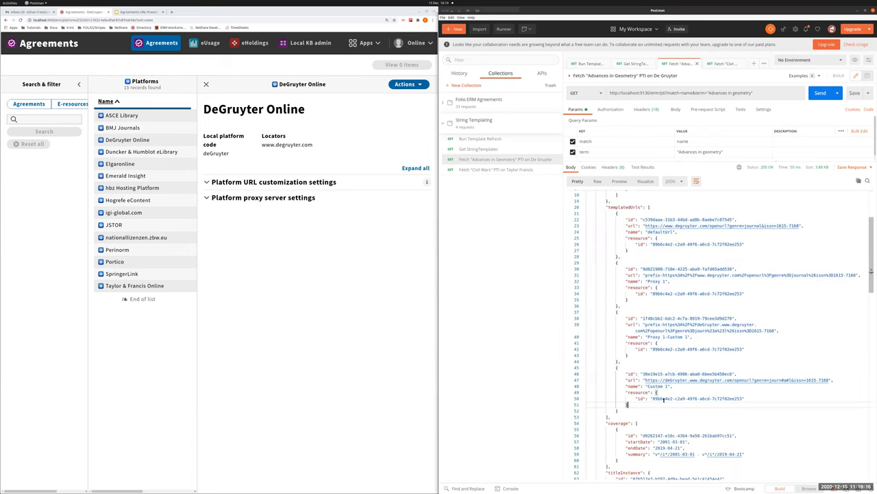
left_click_drag(643, 275, 676, 275)
left_click_drag(643, 386, 670, 386)
left_click(645, 275)
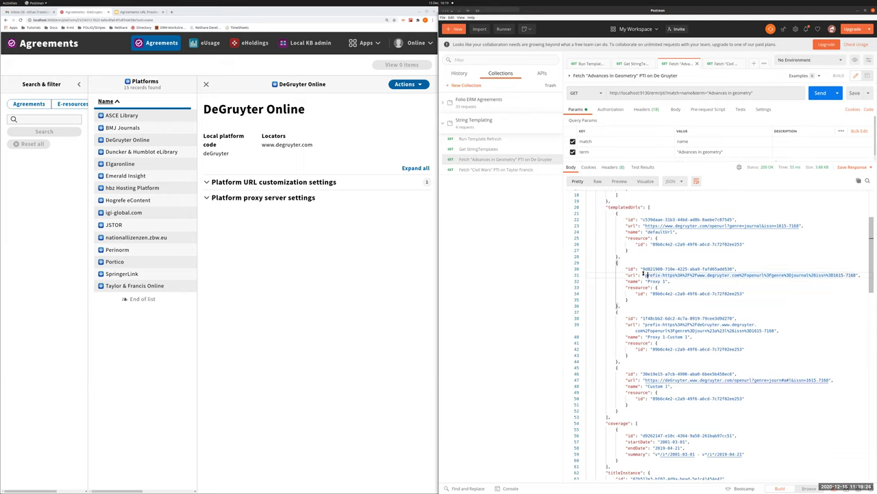
left_click_drag(645, 275, 798, 275)
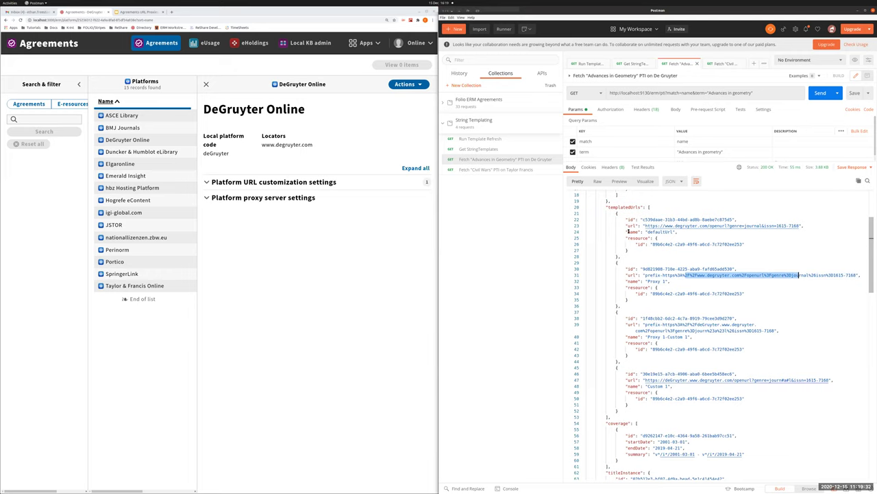
left_click_drag(628, 231, 674, 231)
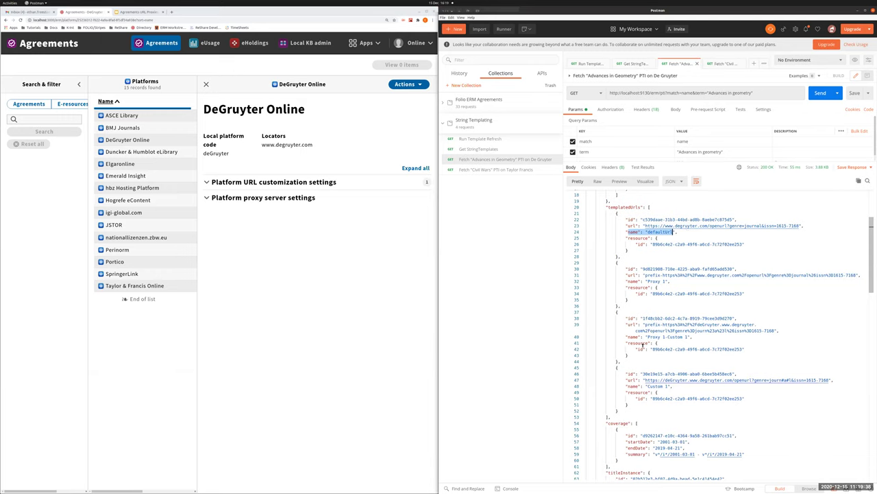
left_click_drag(648, 337, 687, 336)
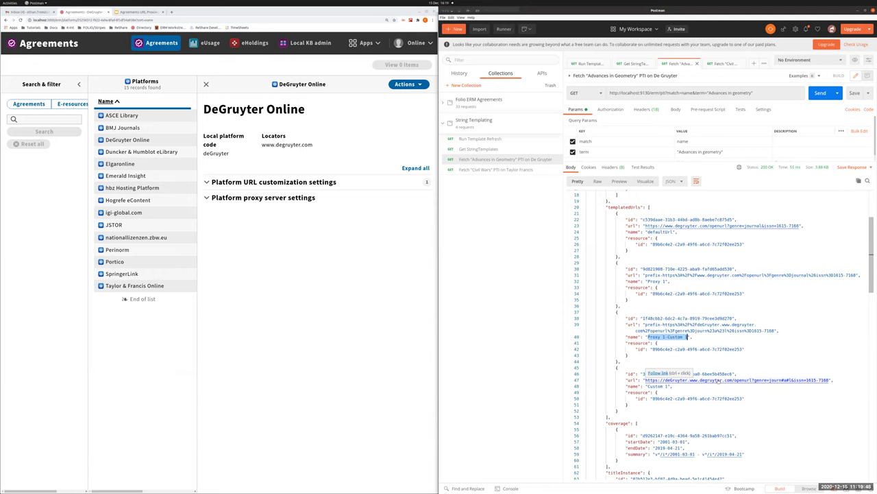
Send the Fetch "Civil Wars" PTI on Taylor Francis request and highlight the templatedUrls block in its response
left_click(725, 64)
left_click(821, 92)
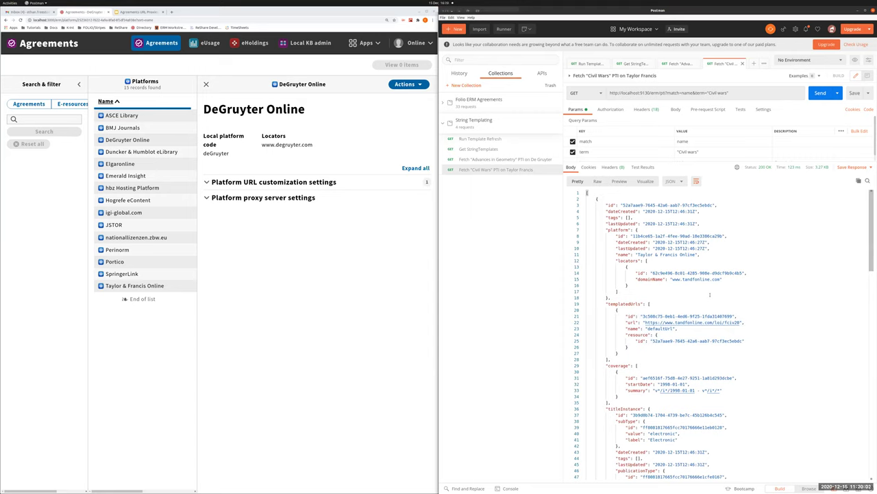
left_click_drag(613, 360, 618, 300)
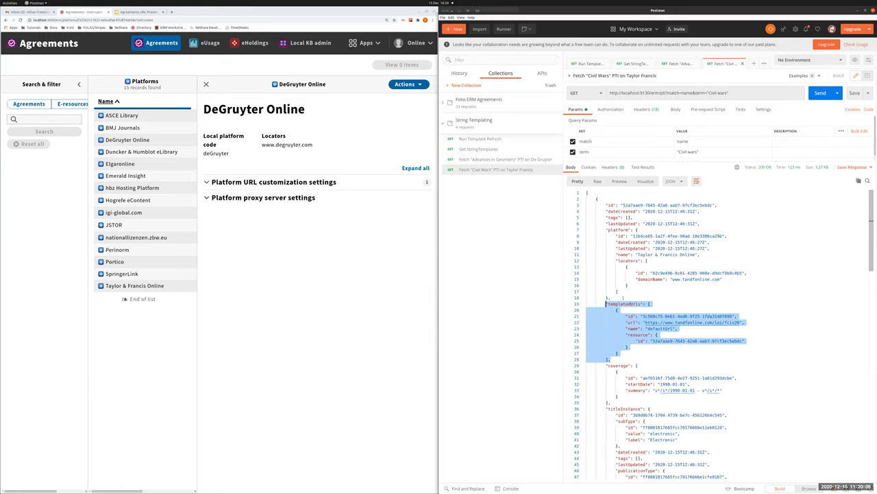
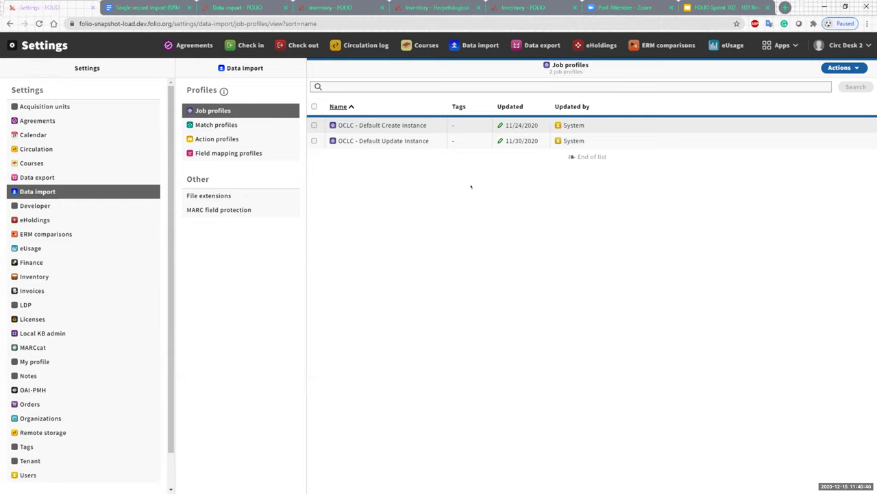
View the details of the OCLC - Default Update Instance and OCLC - Default Create Instance job profiles
left_click(463, 125)
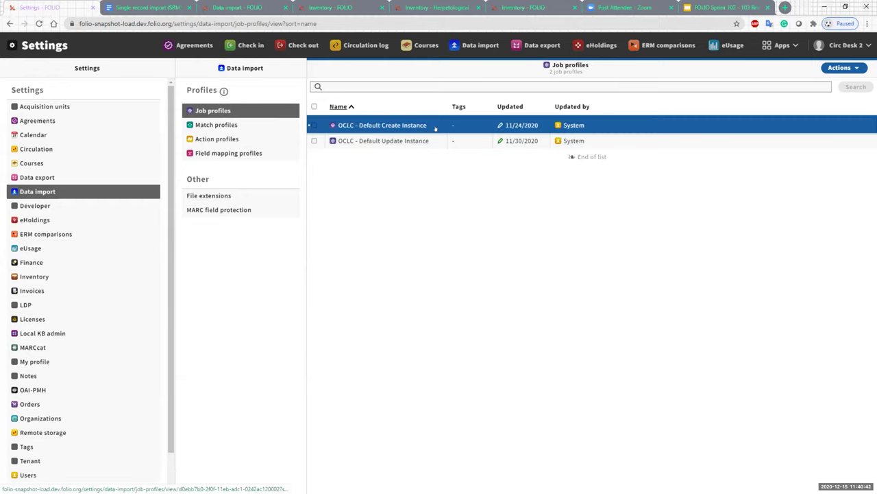
left_click(478, 140)
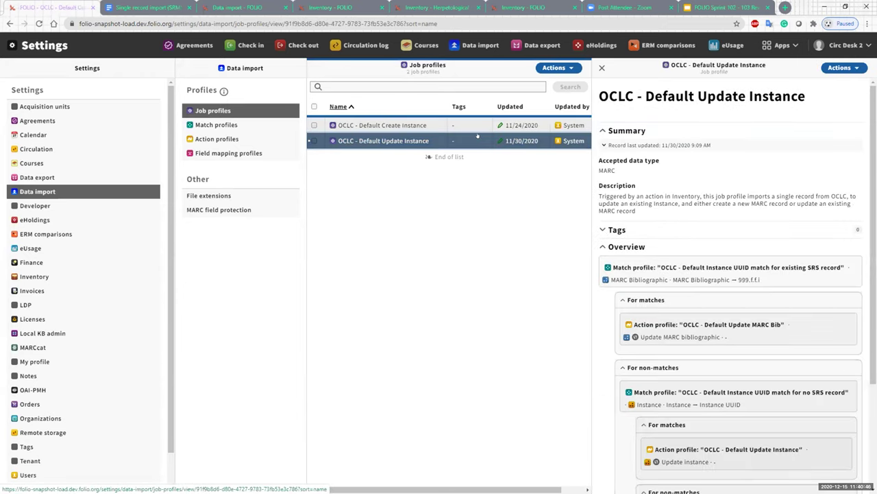
left_click(472, 128)
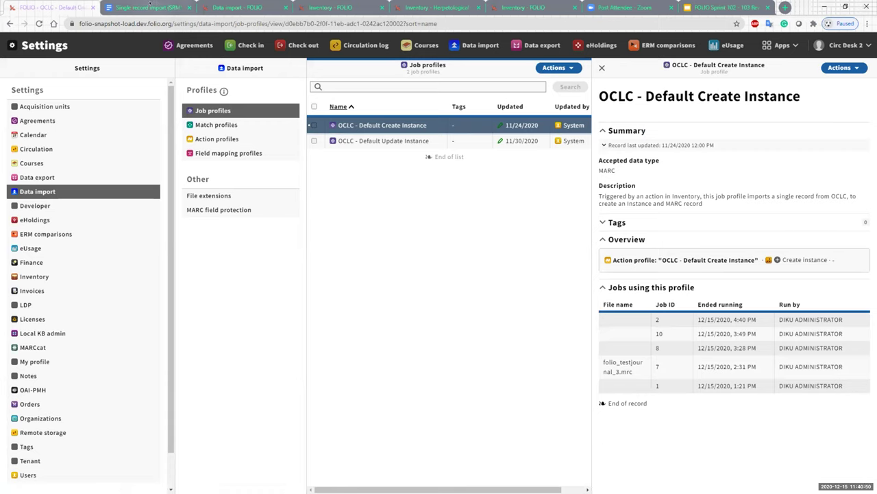
Switch to the Single record import (SRM) document and review its OCLC requirements, the two import kinds and the Create JobExecution instructions
key("ctrl+Tab")
scroll(289, 202, "down", 1)
scroll(288, 202, "up", 2)
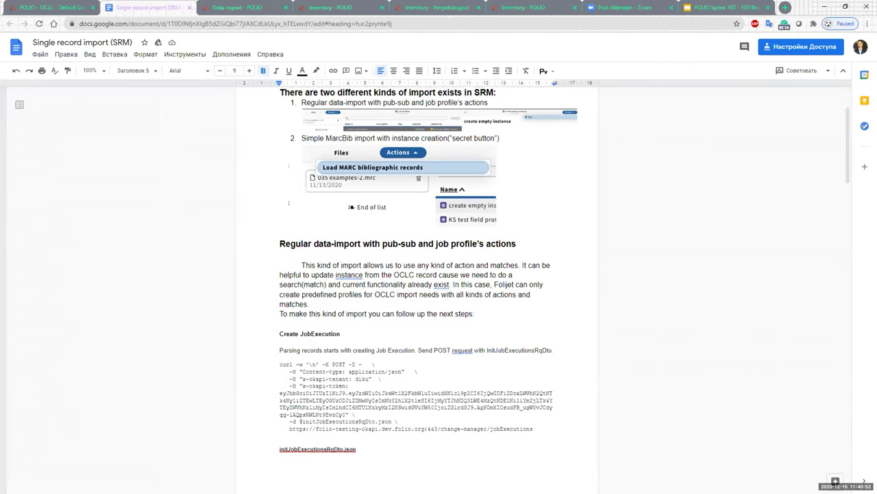
scroll(289, 203, "up", 1)
scroll(288, 202, "down", 2)
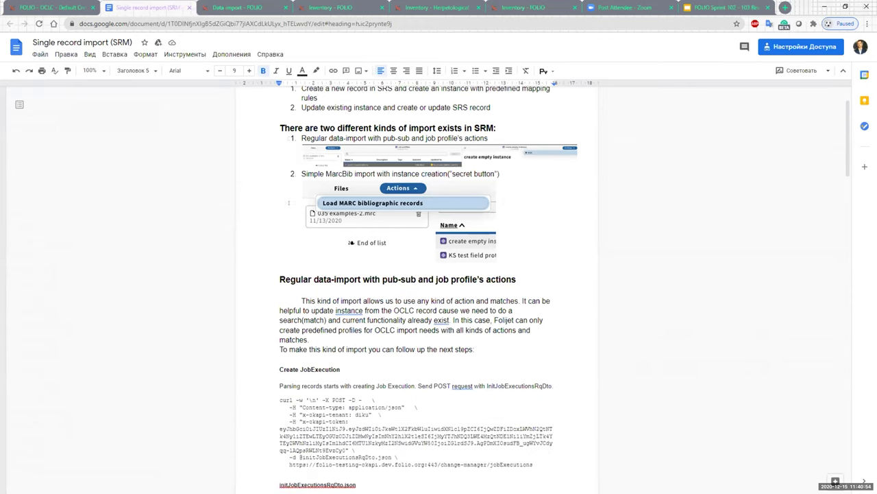
scroll(288, 202, "down", 1)
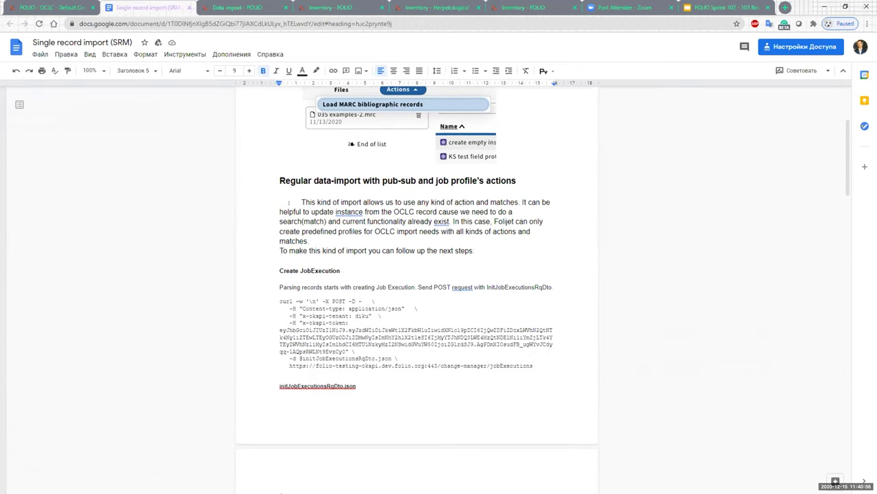
scroll(288, 203, "up", 2)
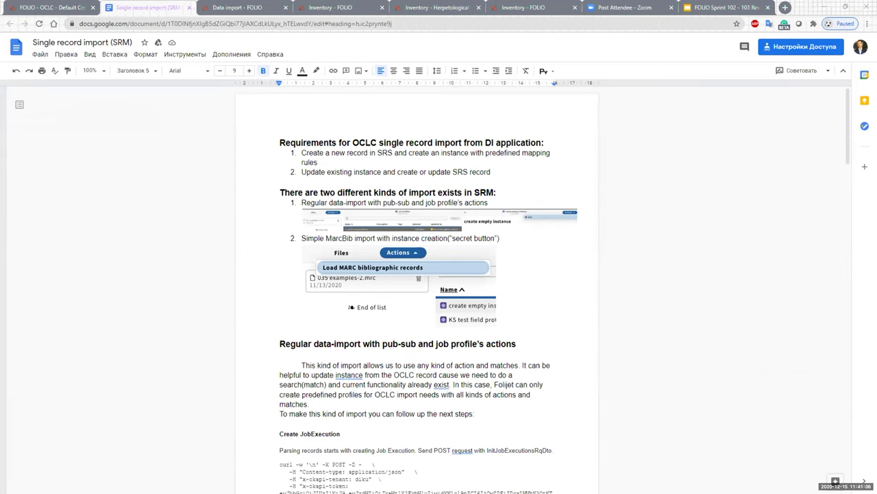
In Postman, send the Create jobExecution request for OCLC - Default Create Instance and copy the job execution id from the response
key("alt+Tab")
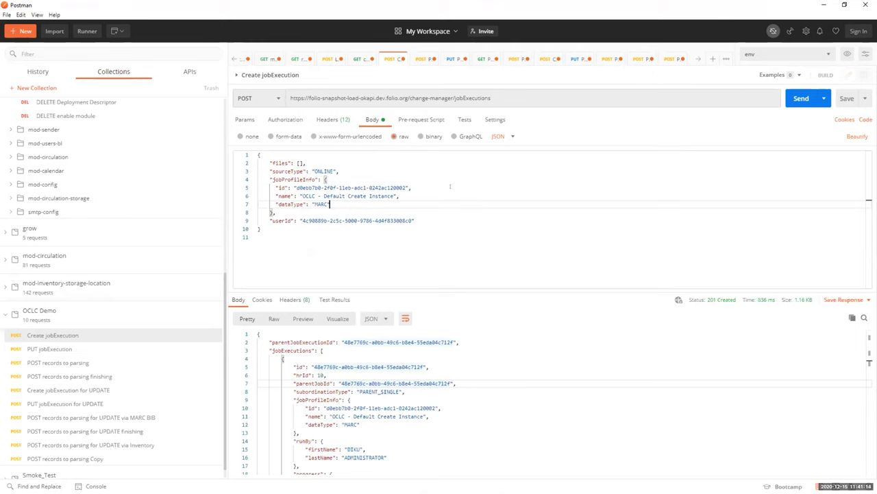
left_click(801, 98)
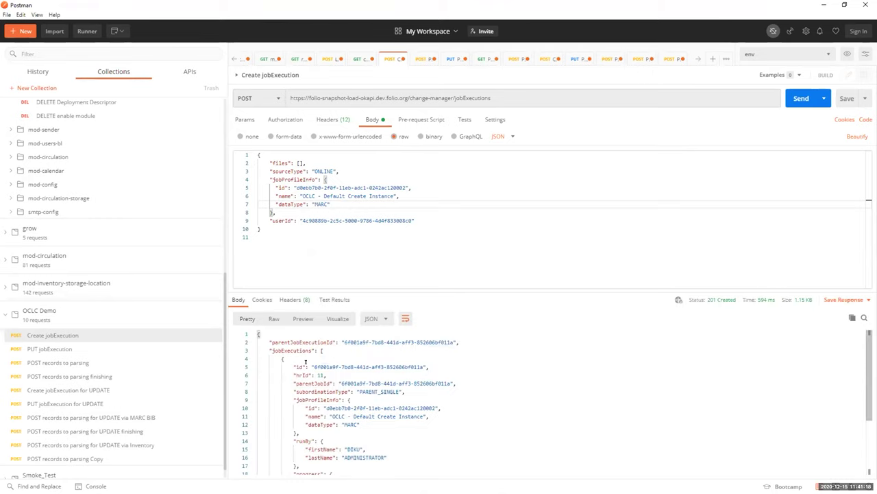
left_click_drag(314, 367, 423, 367)
key("ctrl+c")
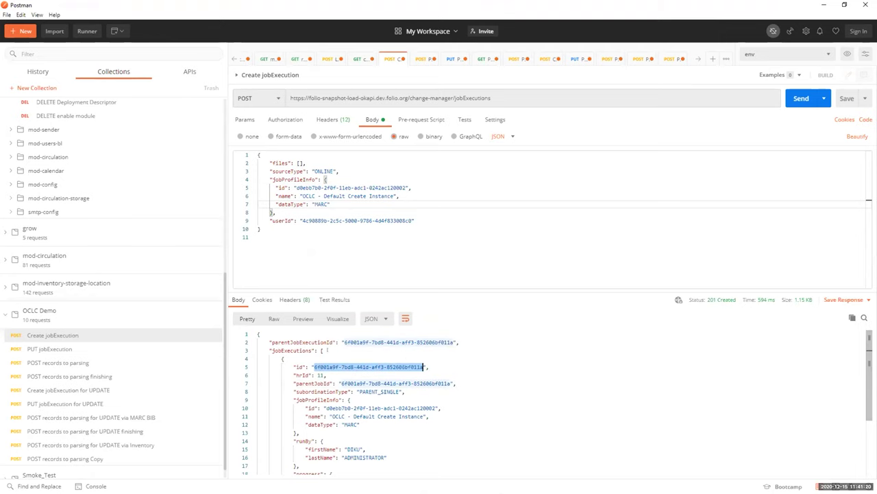
Replace the job execution id in the PUT jobExecution request's URL with the copied id, keeping the slash before it, and send the request
left_click(195, 349)
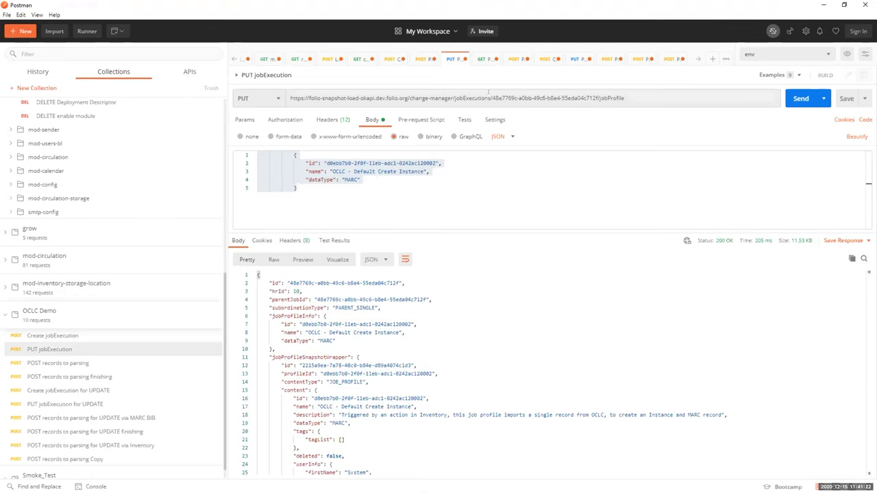
left_click_drag(491, 98, 596, 98)
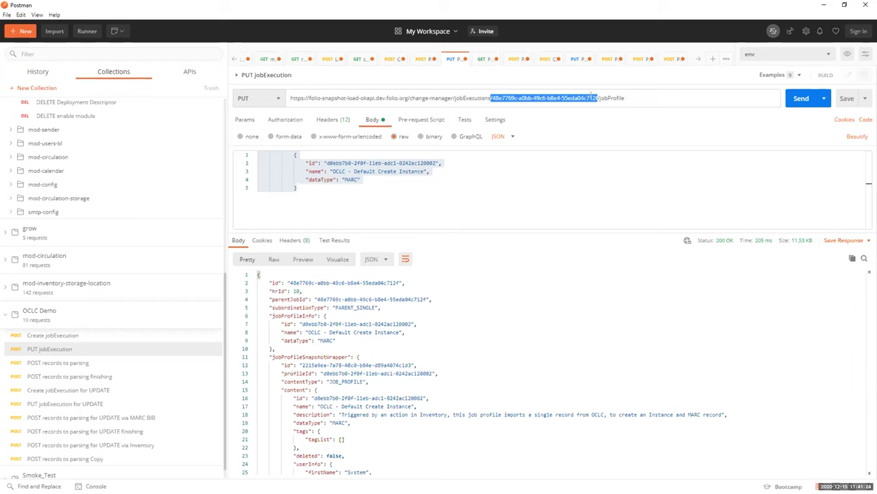
key("BackSpace")
key("ctrl+v")
left_click(491, 98)
type("/")
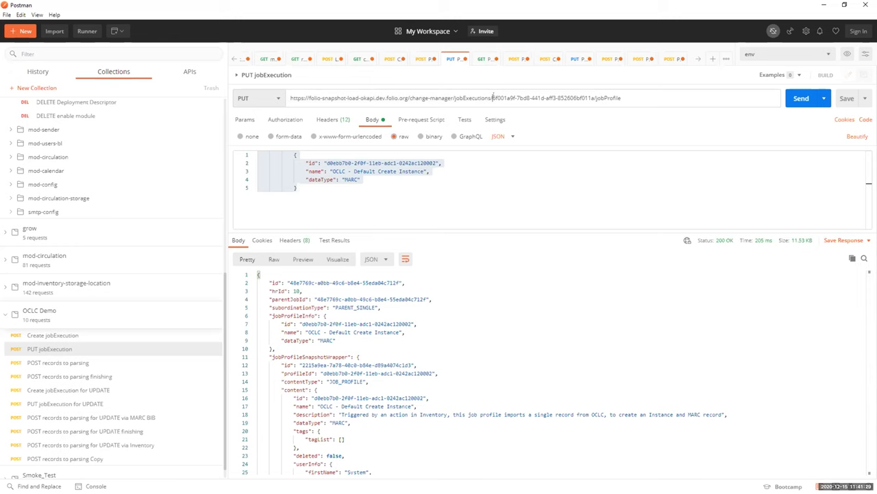
left_click(799, 98)
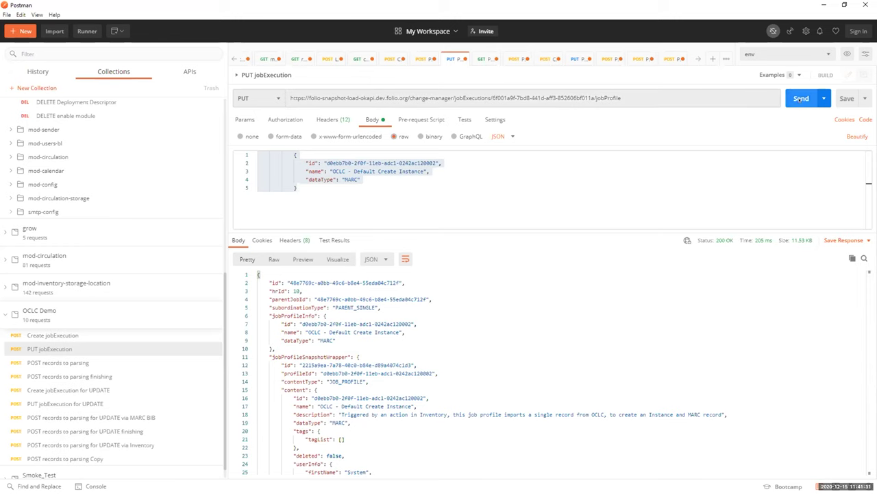
Open the POST records to parsing request and examine its body, including the recordsMetadata block and the raw MARC record in initialRecords
left_click(137, 362)
key("ctrl+a")
scroll(558, 239, "up", 3)
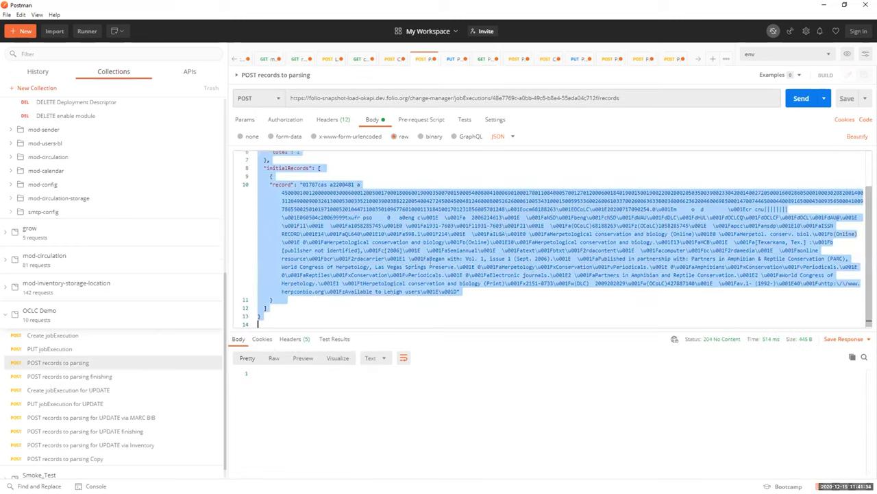
left_click(378, 209)
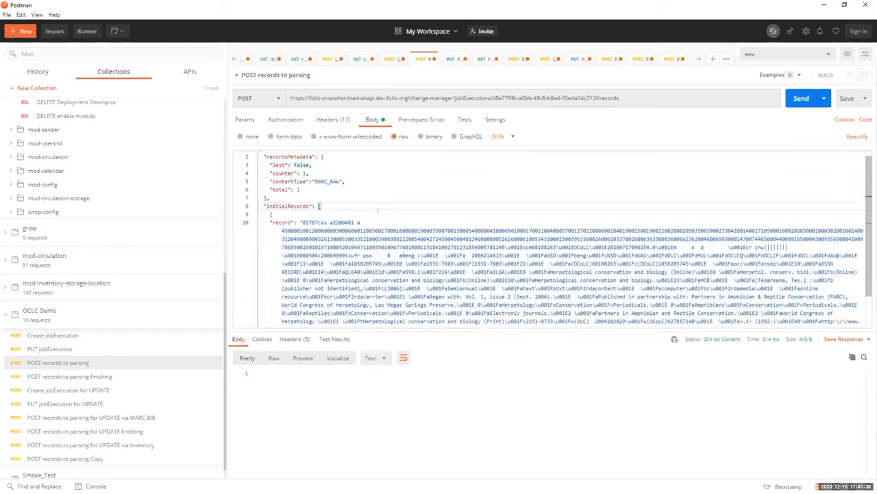
scroll(378, 210, "down", 2)
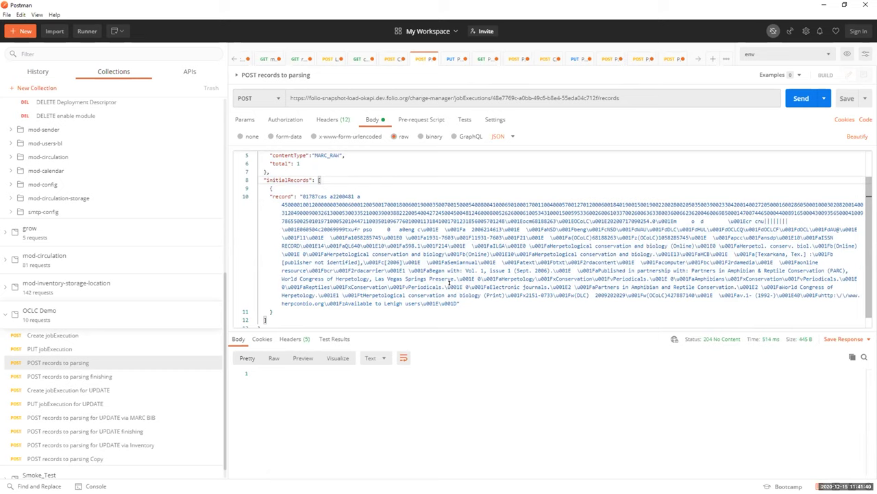
left_click_drag(302, 196, 459, 303)
left_click(459, 303)
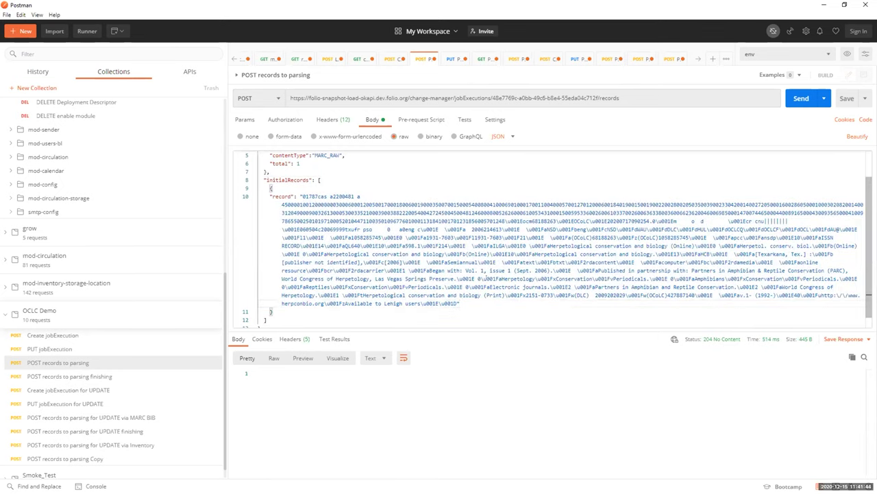
scroll(548, 240, "up", 1)
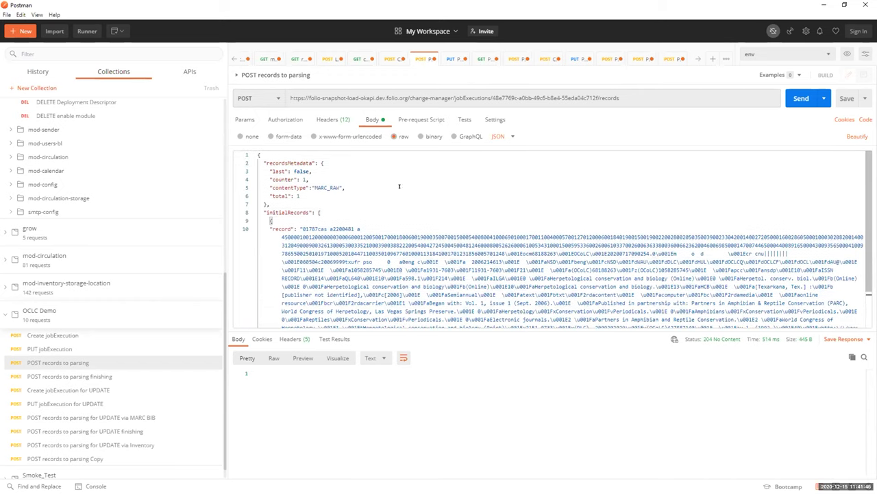
Replace the job execution id in the POST records to parsing URL with the copied id and send the request
left_click(493, 98)
left_click_drag(493, 98, 598, 98)
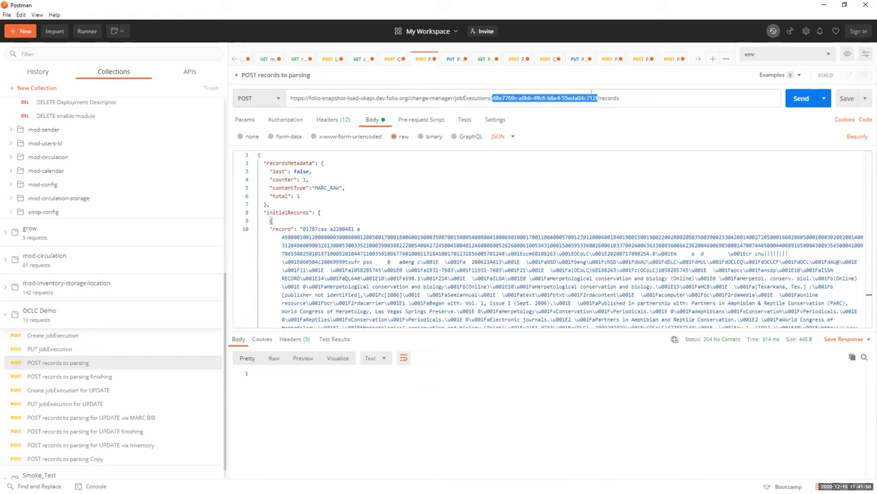
key("ctrl+v")
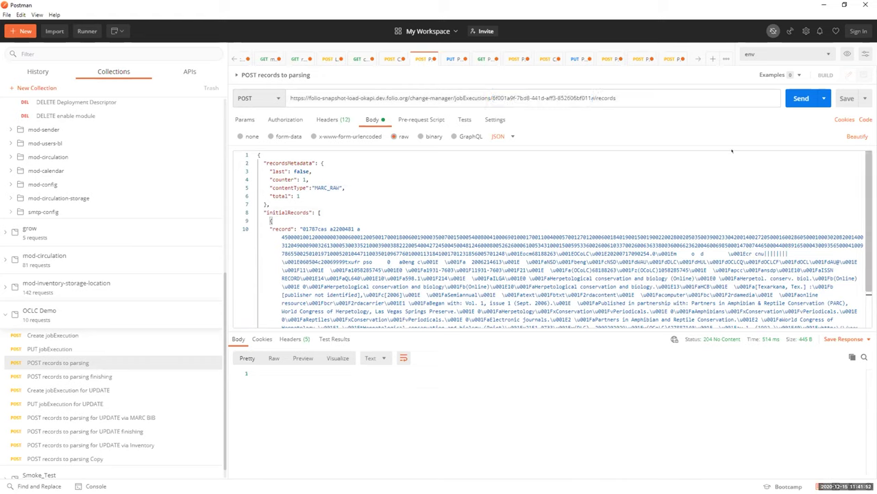
left_click(801, 98)
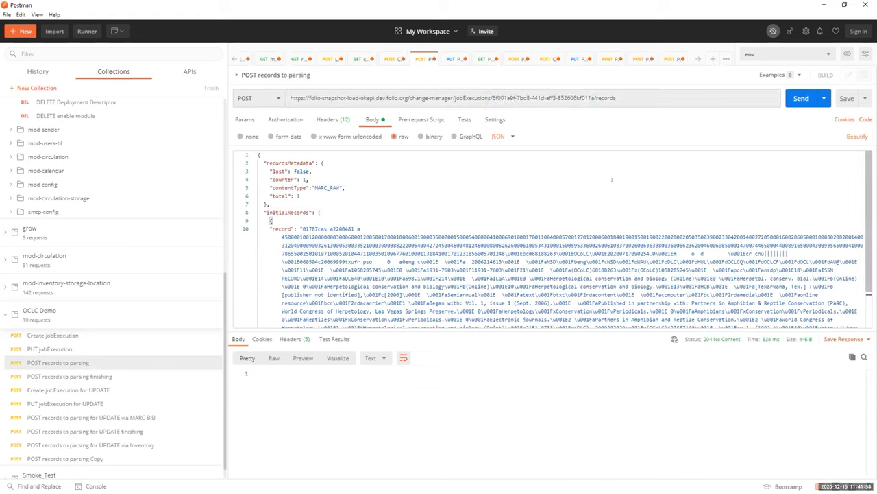
Put the copied job execution id into the POST records to parsing finishing URL in place of the existing one and send the request
left_click(142, 377)
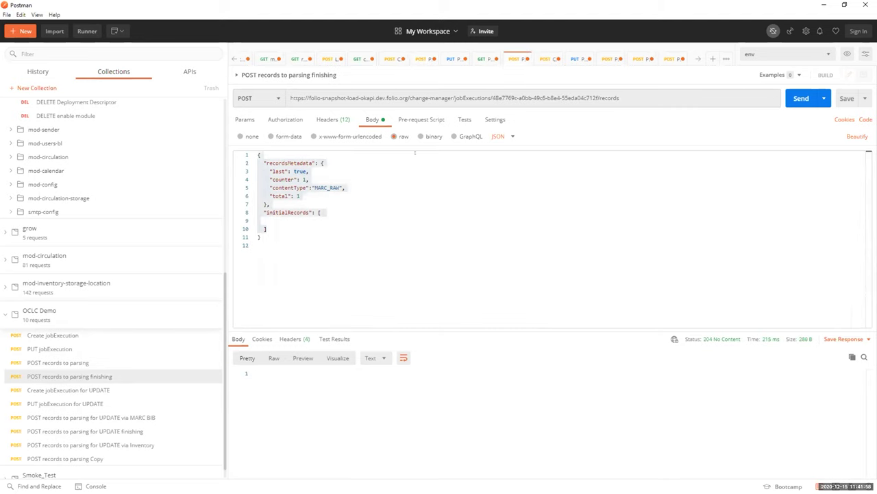
left_click(488, 96)
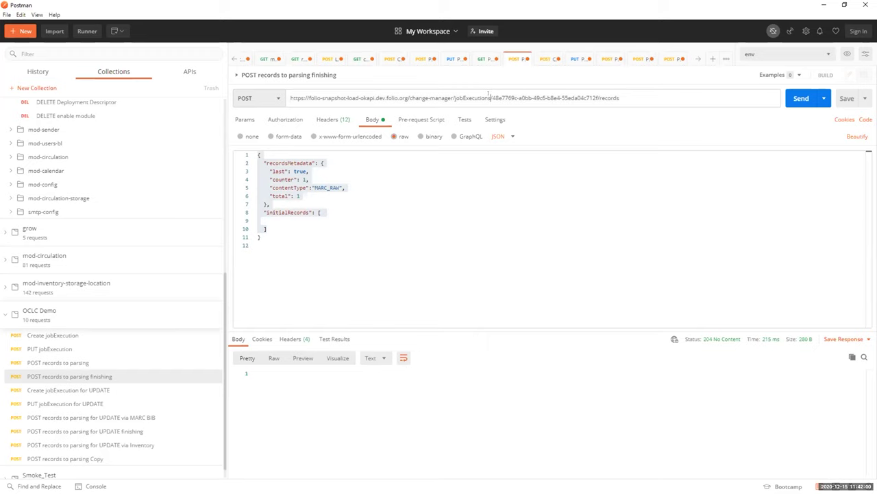
left_click_drag(494, 96, 591, 91)
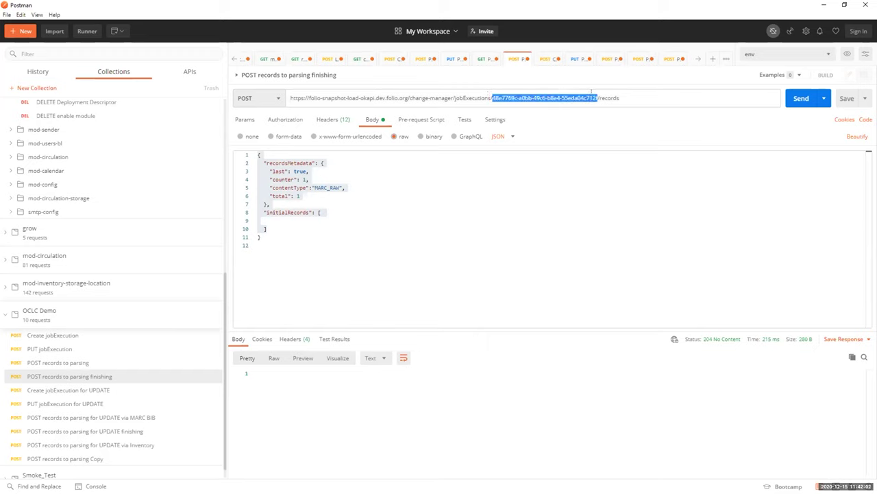
key("BackSpace")
key("ctrl+v")
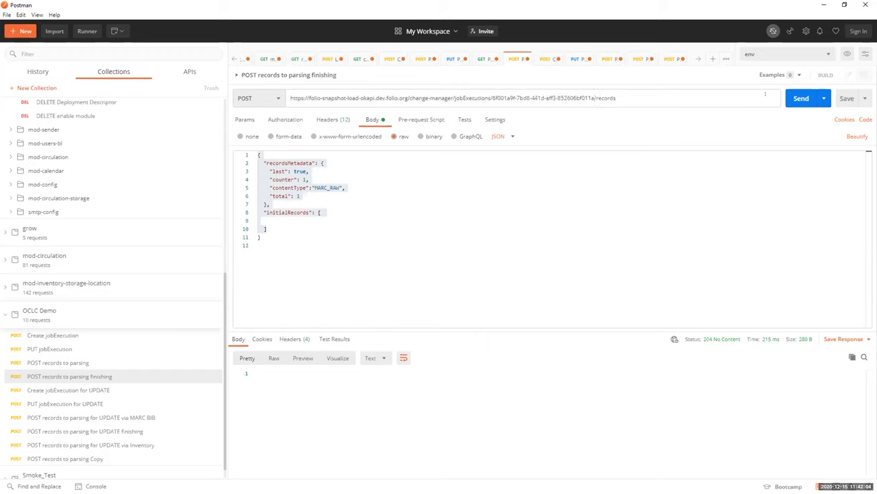
left_click(802, 98)
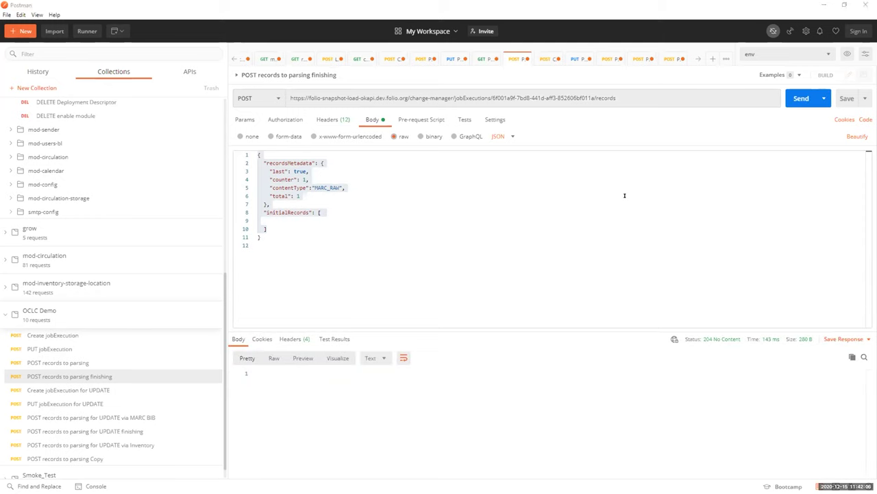
key("alt+Tab")
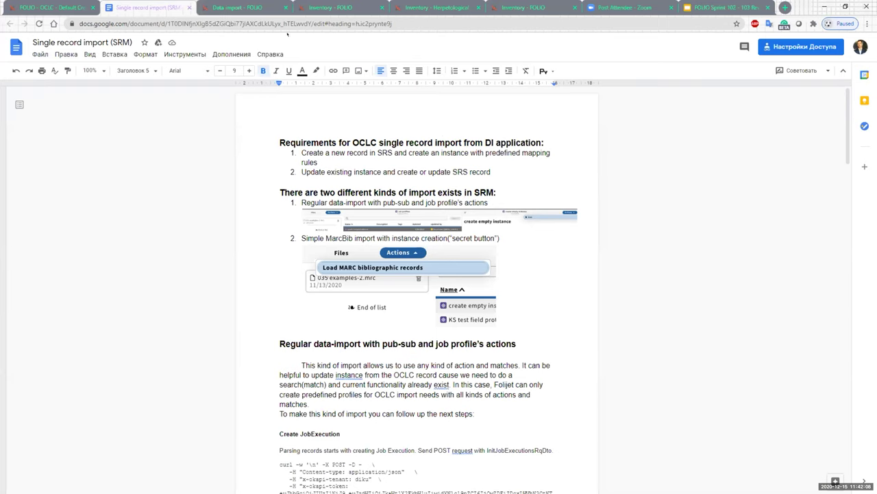
left_click(251, 8)
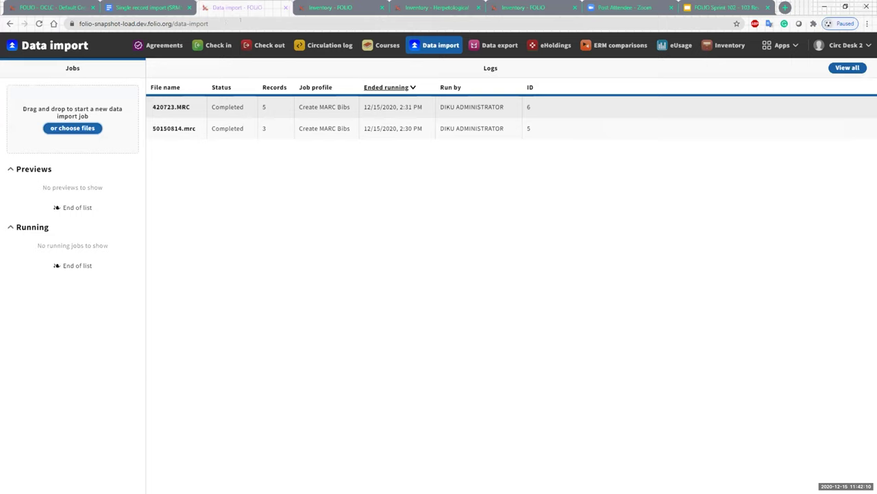
key("ctrl+Tab")
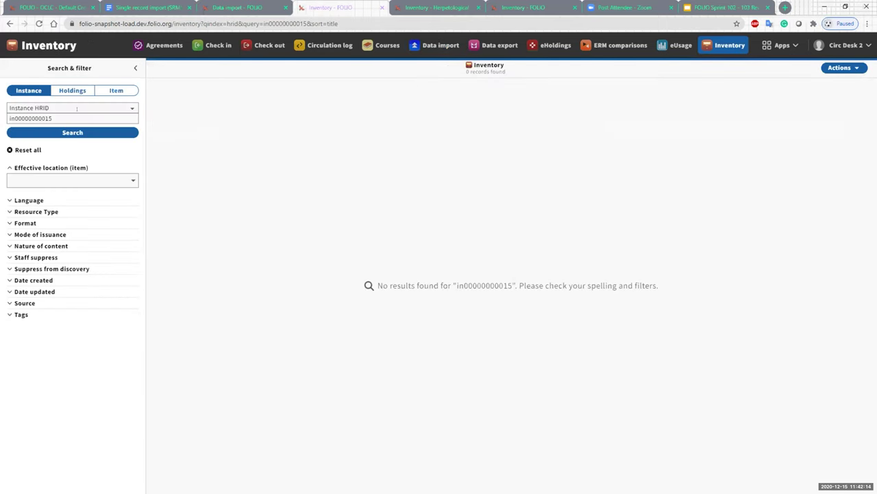
left_click(72, 132)
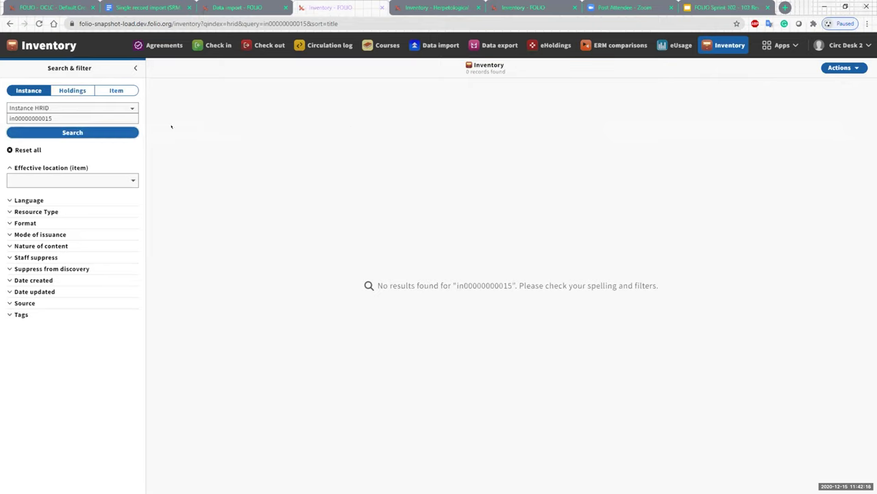
left_click(99, 107)
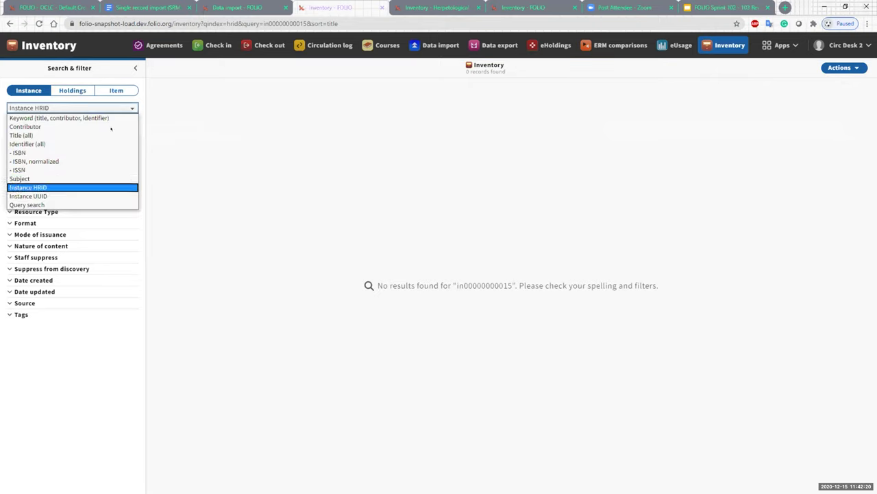
left_click(103, 186)
left_click(106, 134)
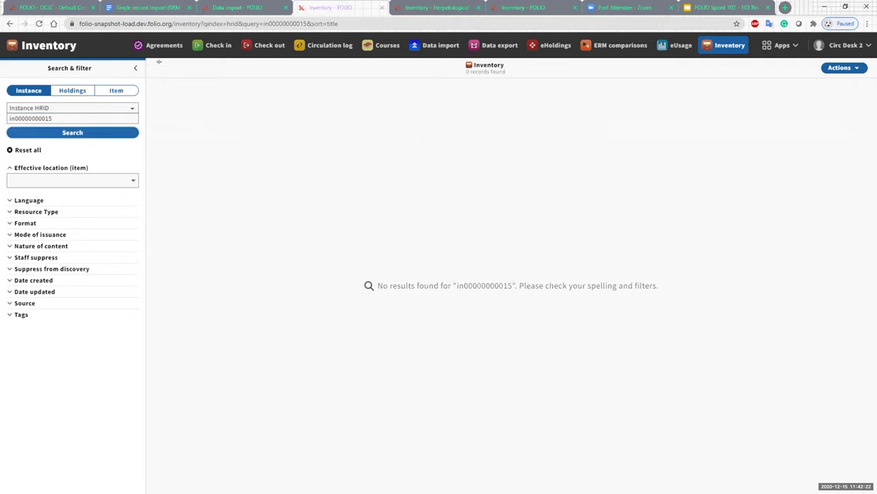
View all logs in Data import and open the summary of the latest import job
left_click(220, 5)
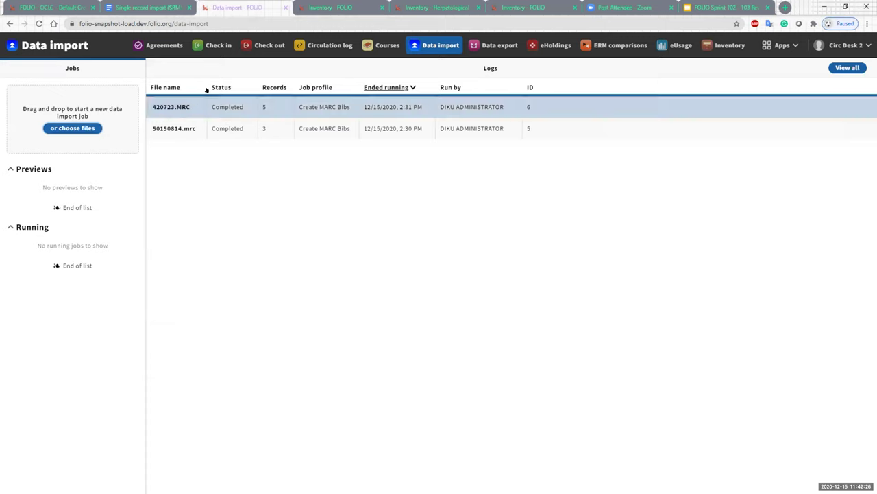
left_click(847, 67)
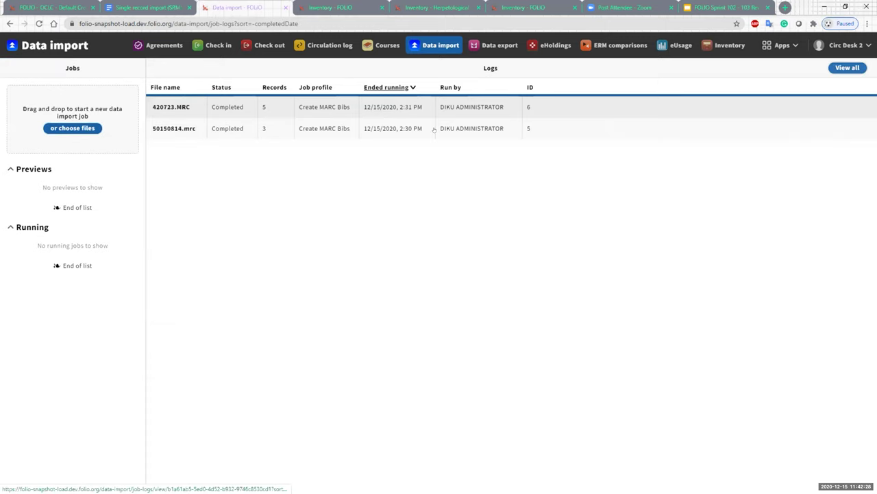
left_click(157, 104)
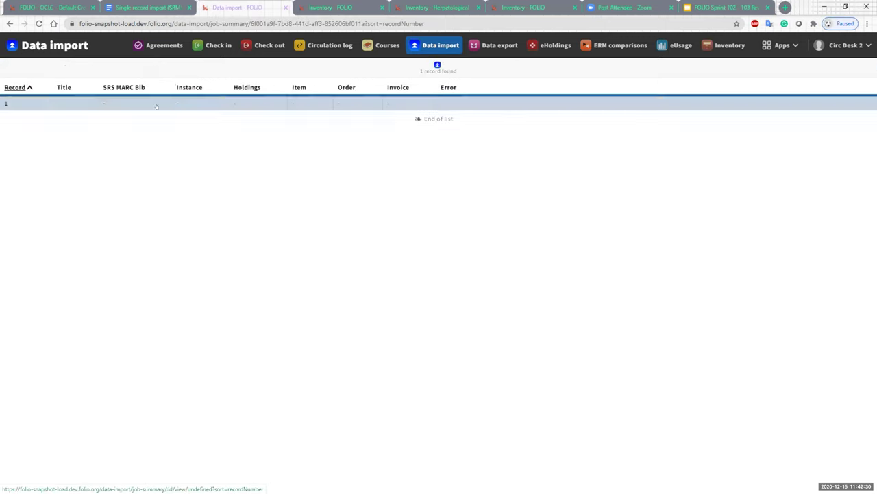
Replace job-summary with log in the job's web address, load the import log and select the value of MARC field 001
left_click(251, 23)
left_click(276, 23)
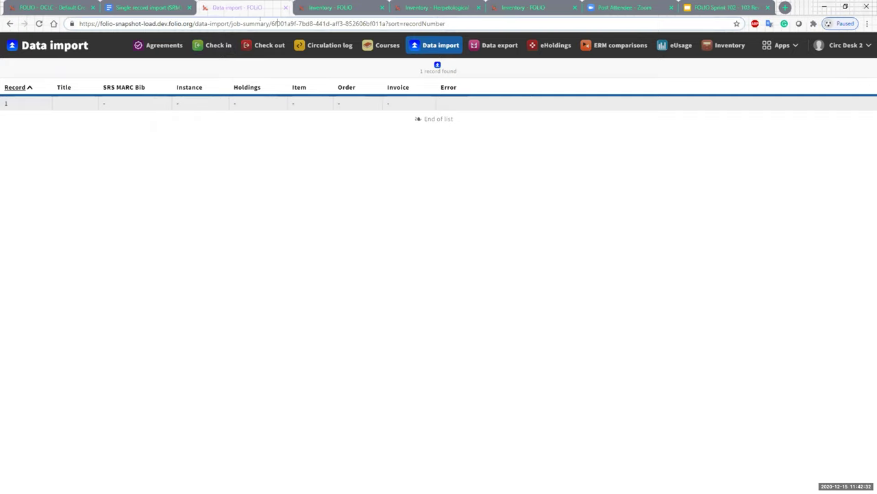
left_click_drag(269, 23, 233, 24)
type("log")
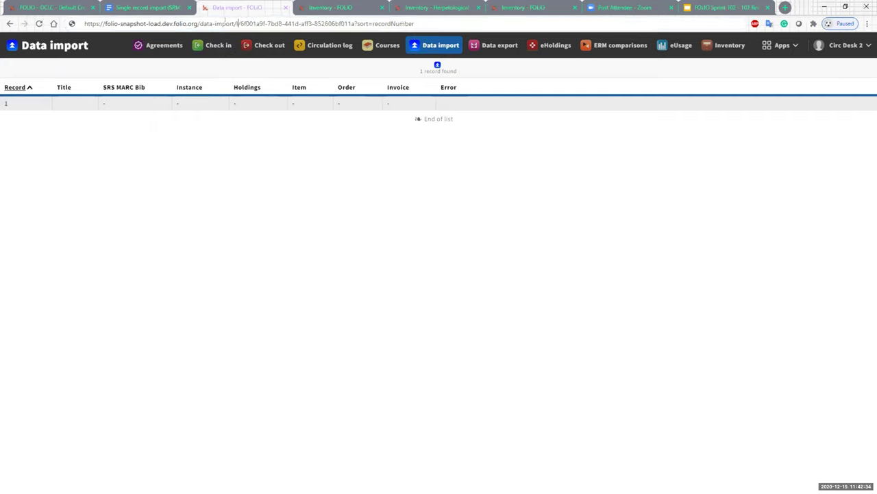
key("Return")
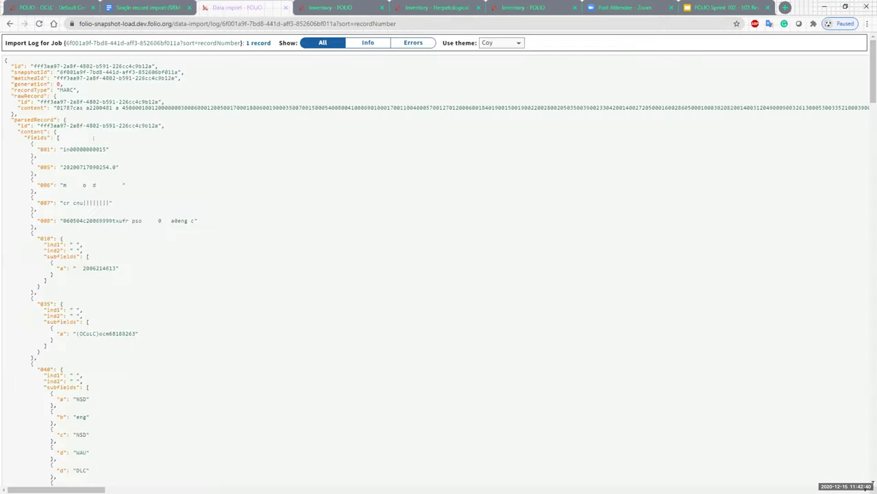
double_click(84, 149)
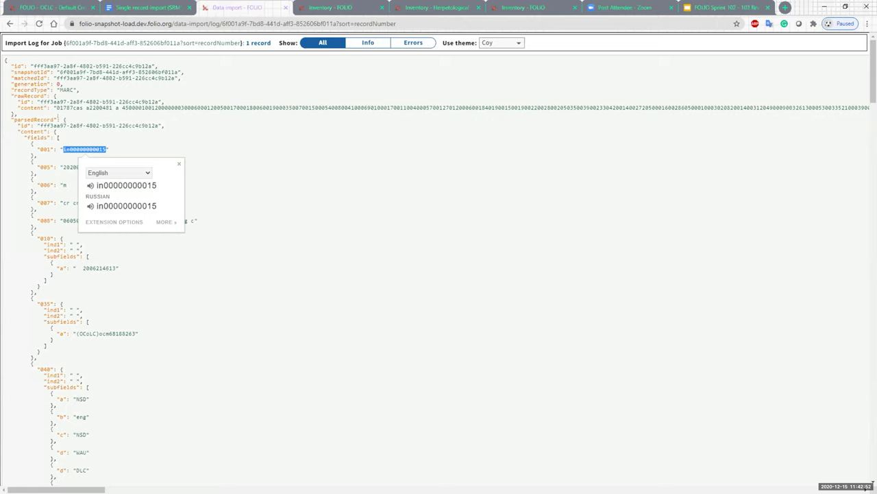
key("ctrl+Tab")
left_click(100, 131)
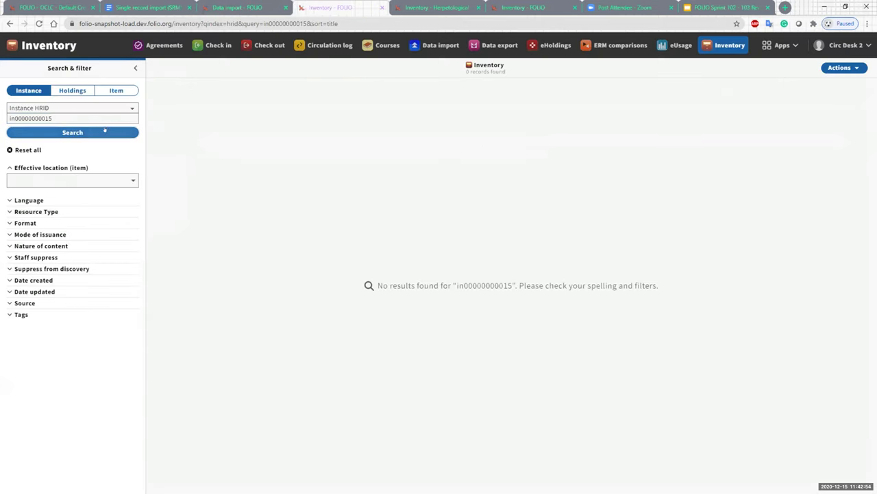
left_click(741, 48)
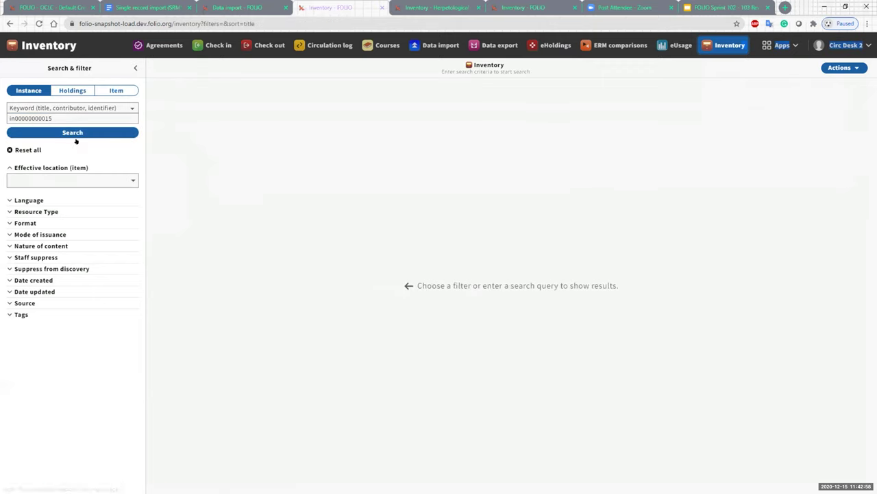
left_click(72, 107)
left_click(75, 187)
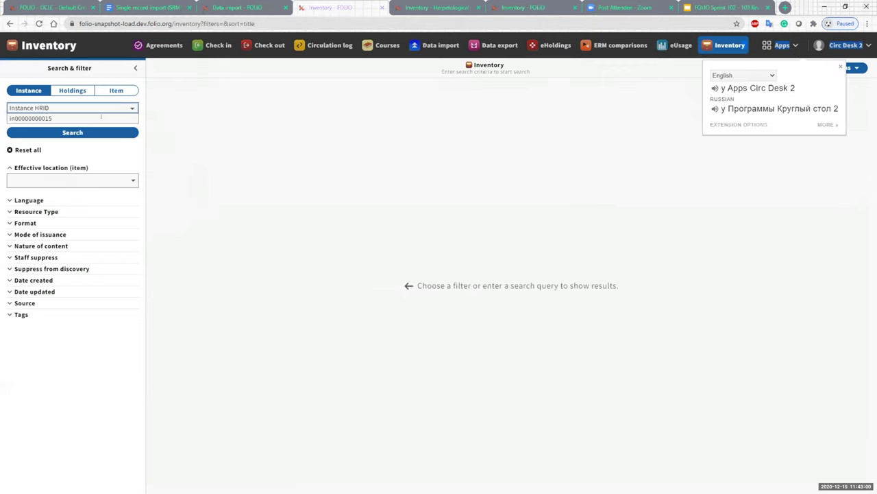
left_click(102, 133)
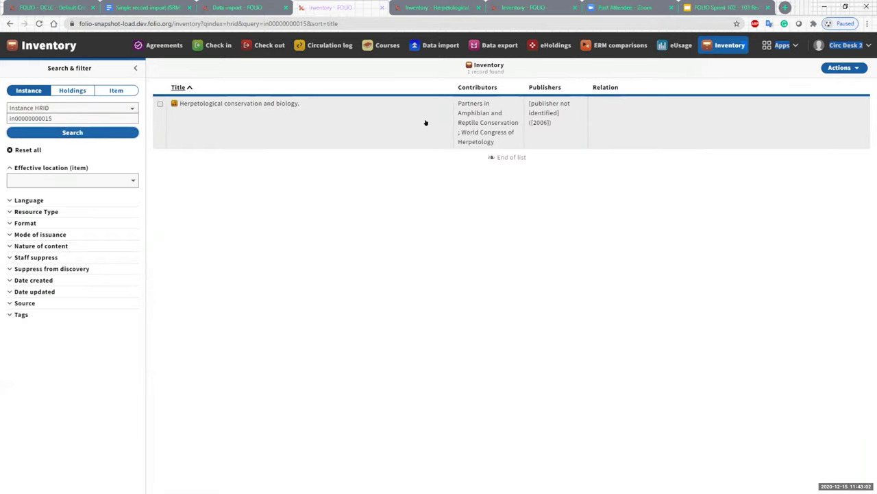
Open the Herpetological conservation and biology instance and review its administrative data, identifiers, contributors and descriptive data
left_click(403, 122)
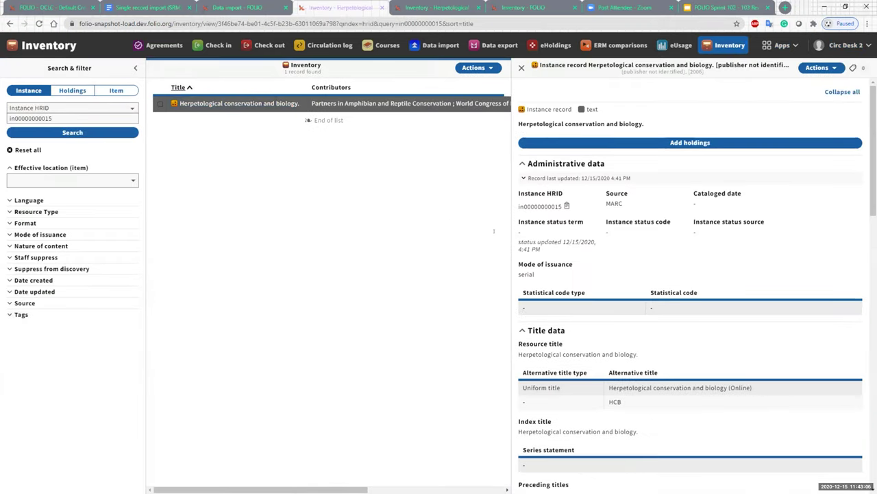
scroll(564, 238, "down", 10)
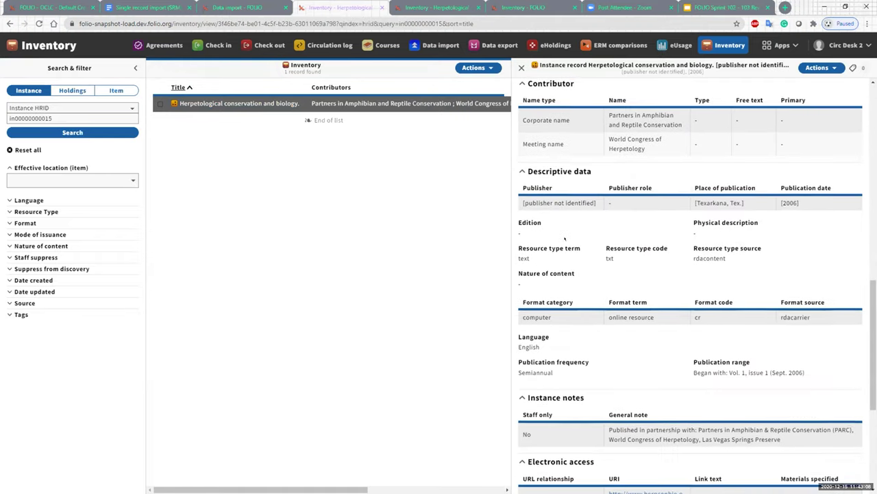
scroll(565, 237, "down", 3)
scroll(565, 238, "up", 10)
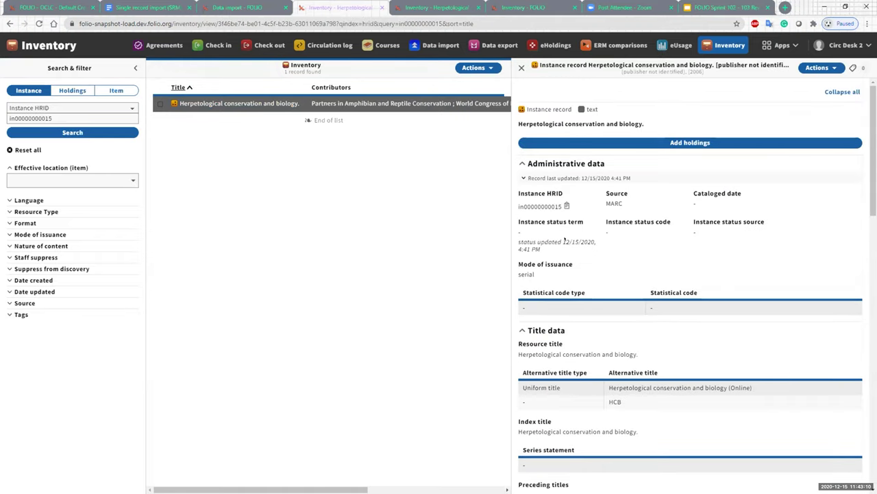
scroll(643, 200, "down", 8)
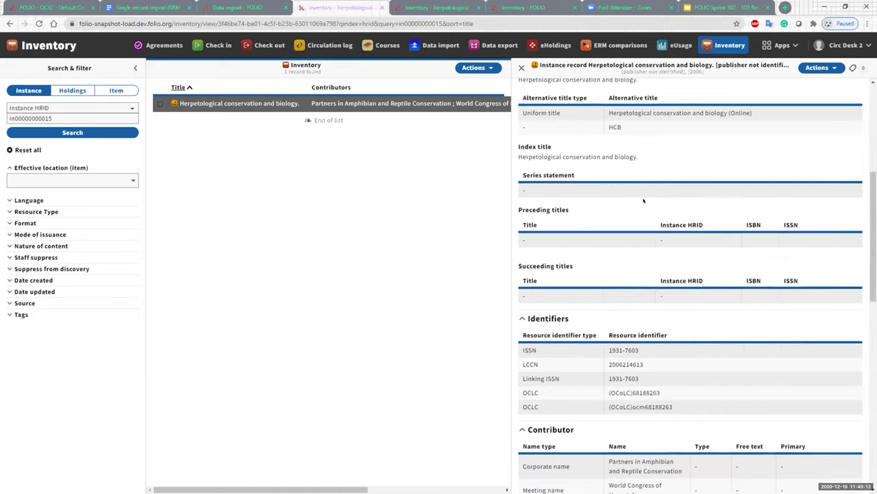
scroll(643, 200, "up", 8)
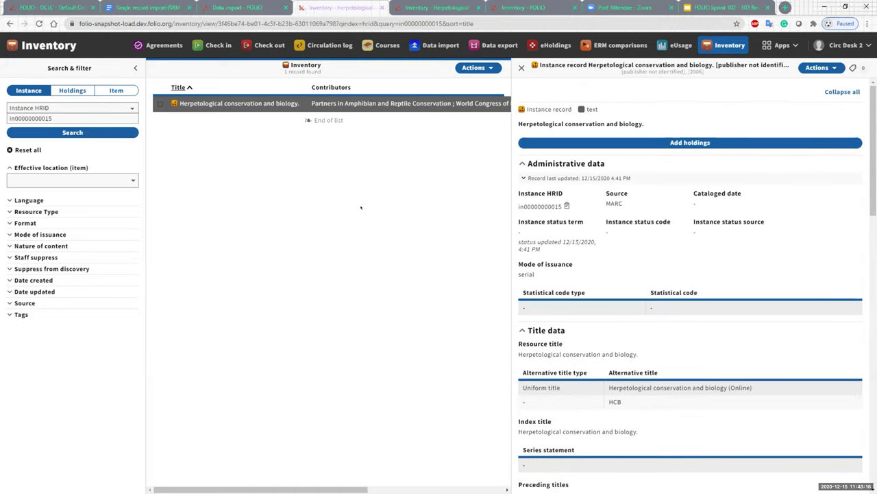
Open the OCLC - Default Update Instance job profile in the data import settings and examine its match and action profiles
left_click(52, 7)
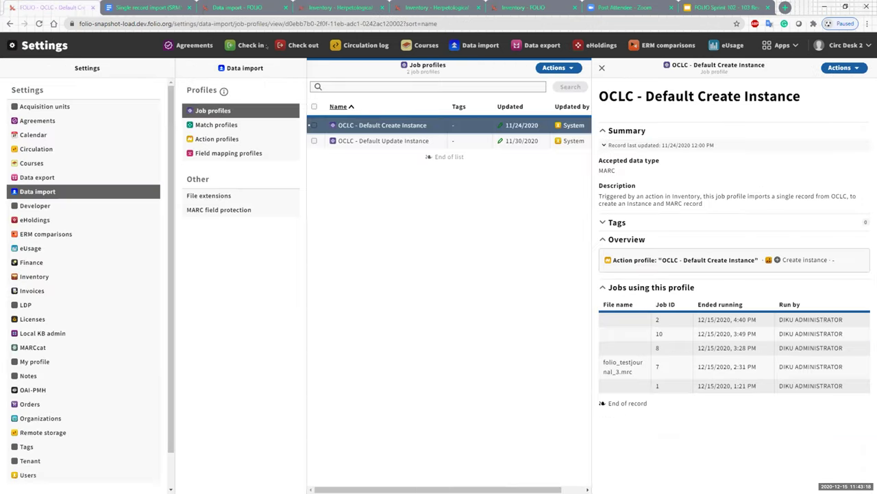
left_click(370, 140)
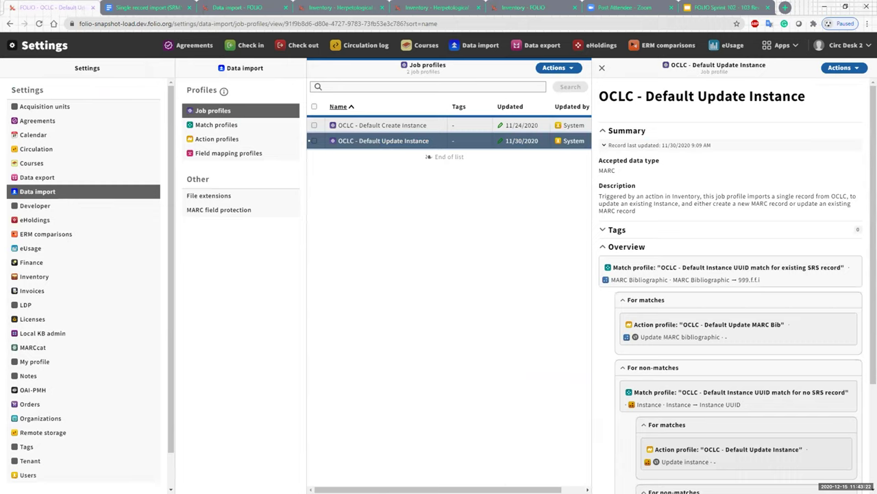
scroll(684, 172, "down", 2)
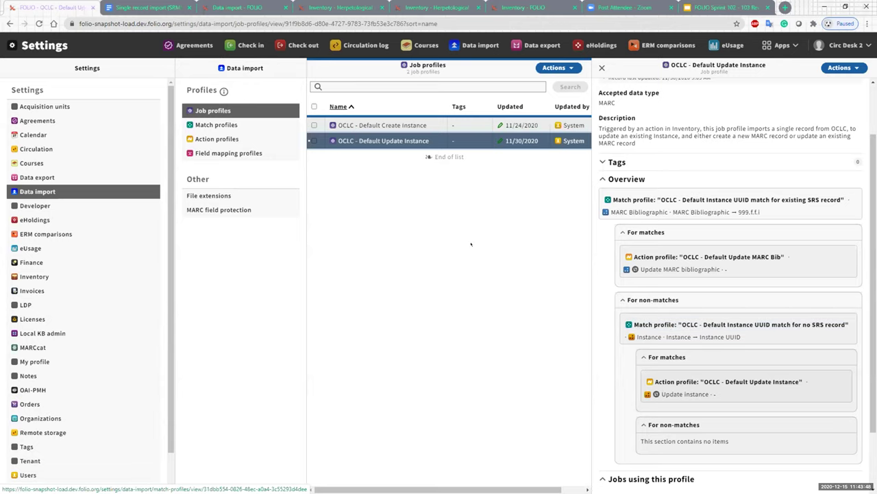
left_click(436, 8)
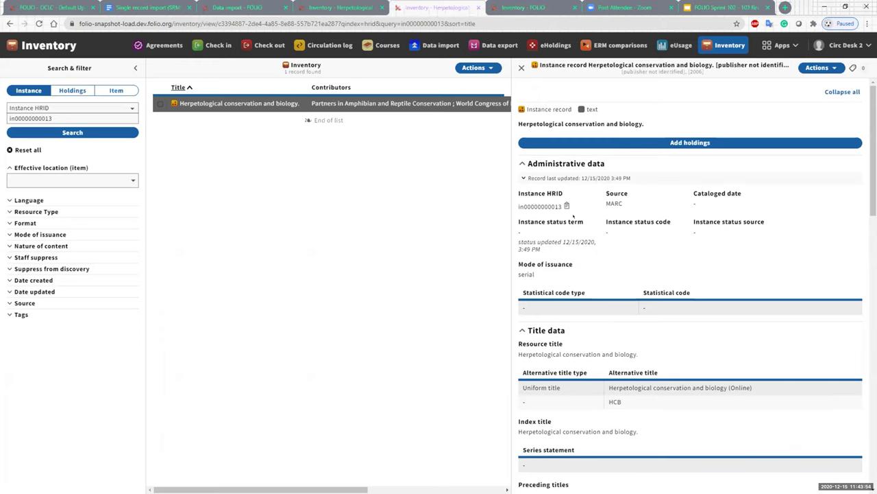
scroll(611, 201, "down", 6)
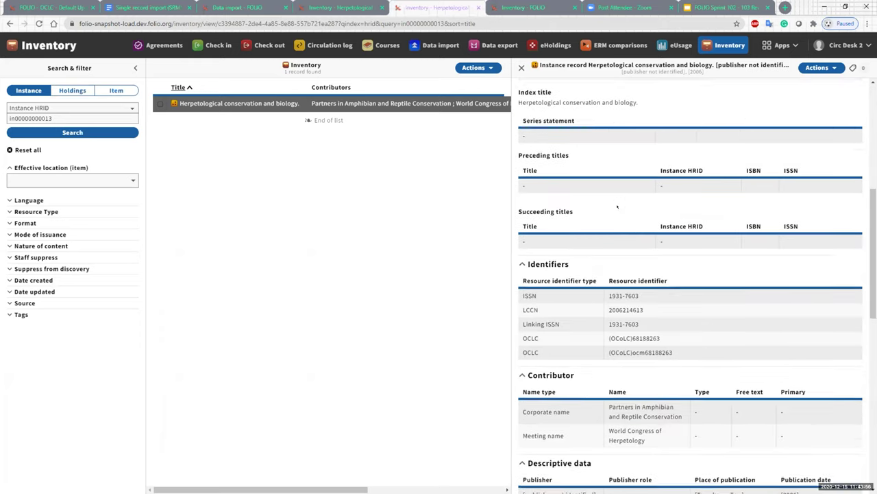
scroll(617, 206, "up", 6)
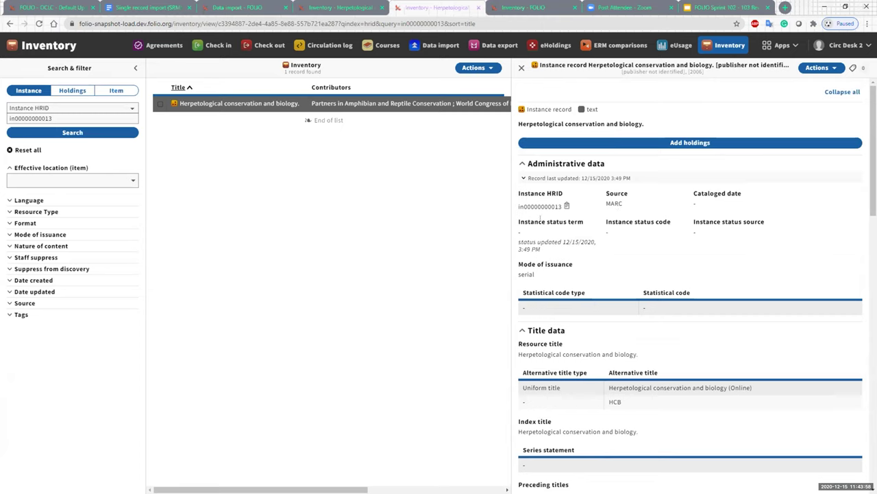
scroll(637, 214, "down", 5)
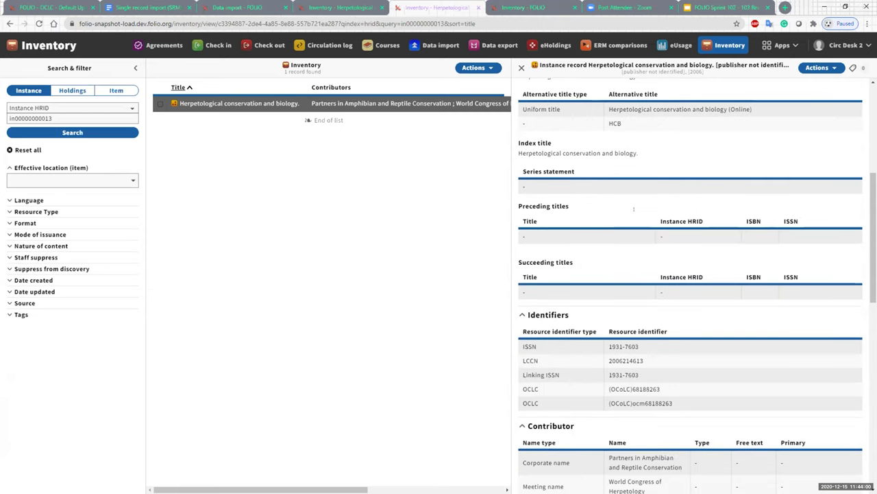
scroll(634, 209, "up", 3)
scroll(634, 209, "up", 3)
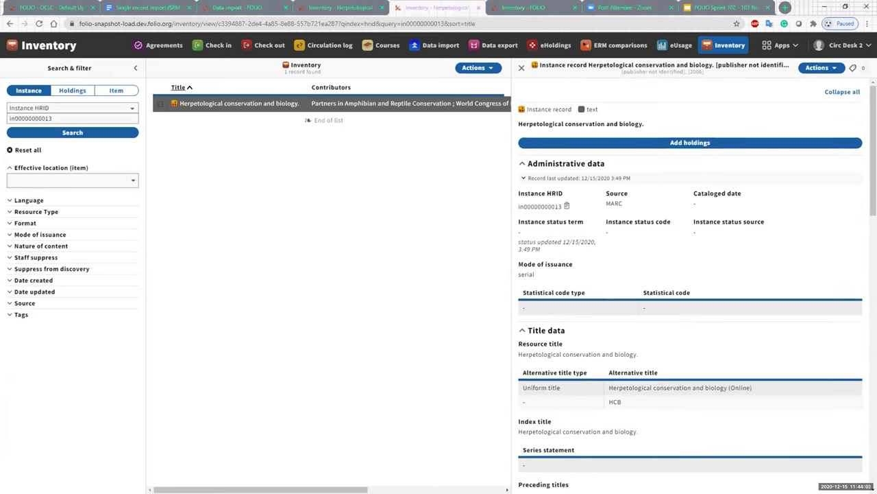
Check the HCB alternative title in the instance's title data and switch back to Postman
key("alt+Tab")
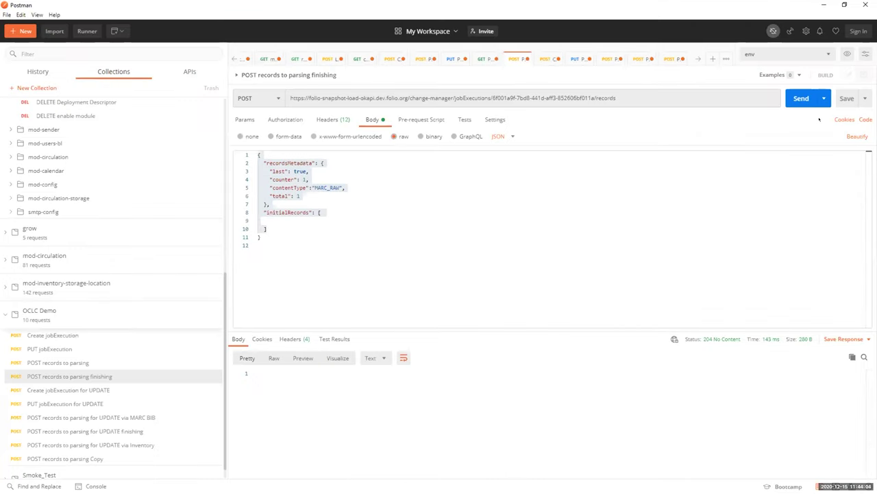
key("alt+Tab")
scroll(697, 289, "down", 5)
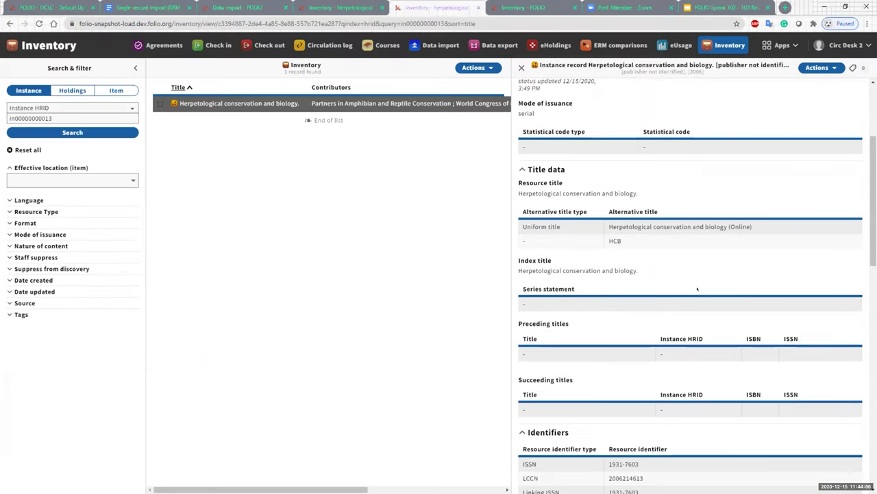
double_click(615, 239)
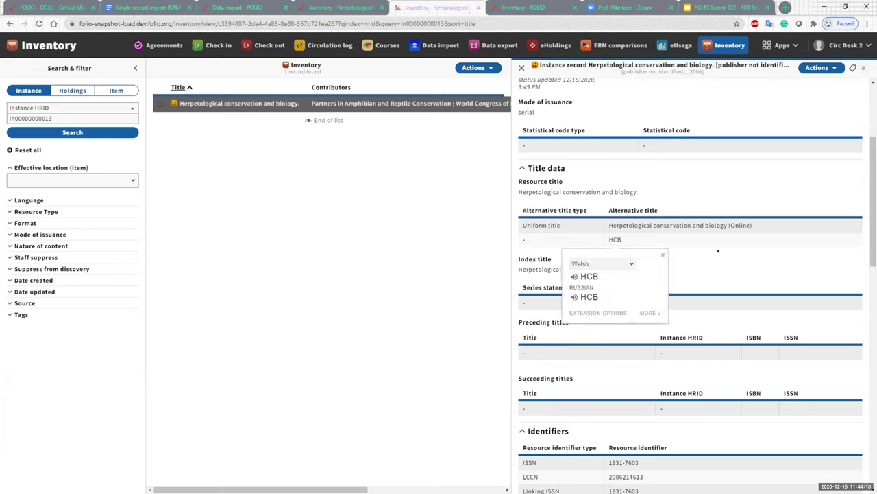
left_click(640, 238)
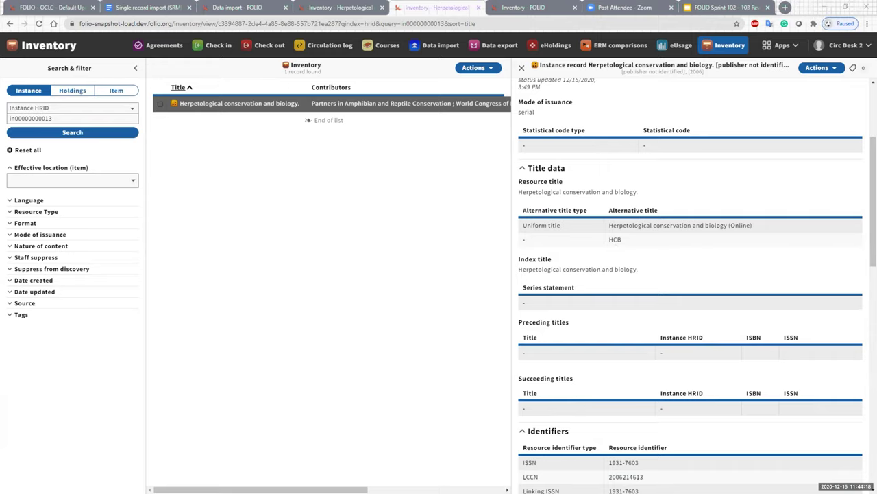
key("alt+Tab")
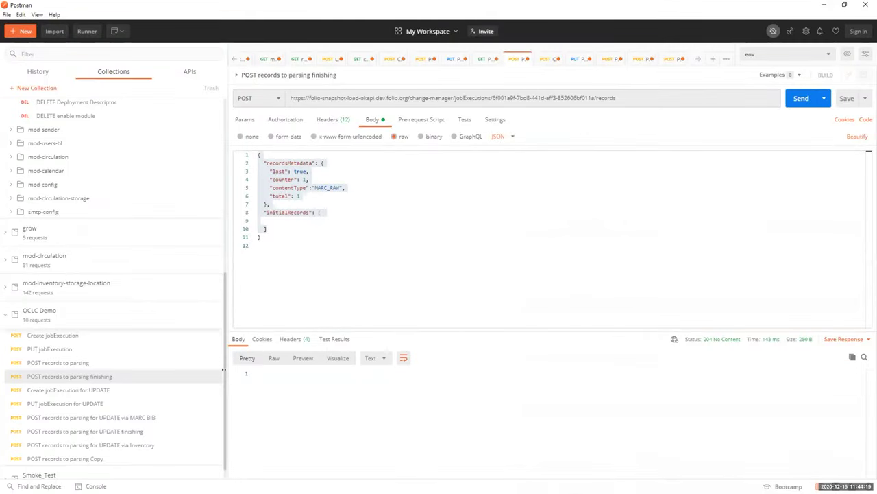
Send the Create jobExecution for UPDATE request in the OCLC Demo collection and copy the job execution ID from its response
left_click(141, 390)
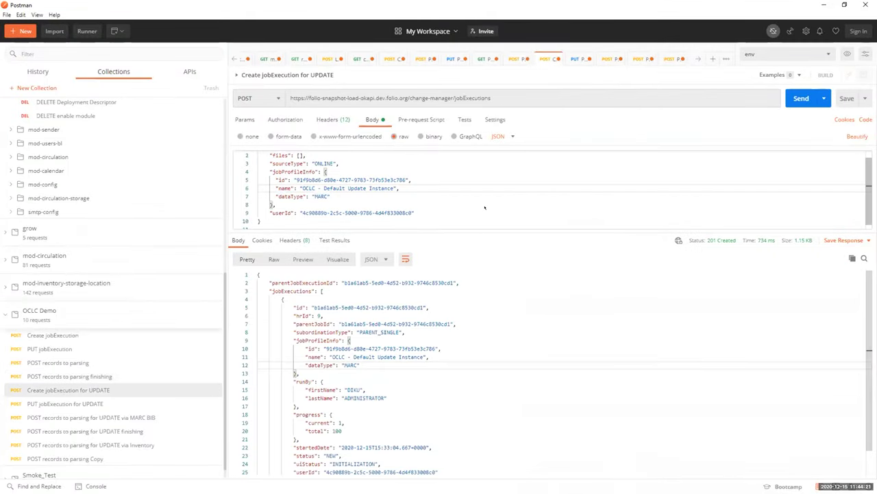
left_click(801, 99)
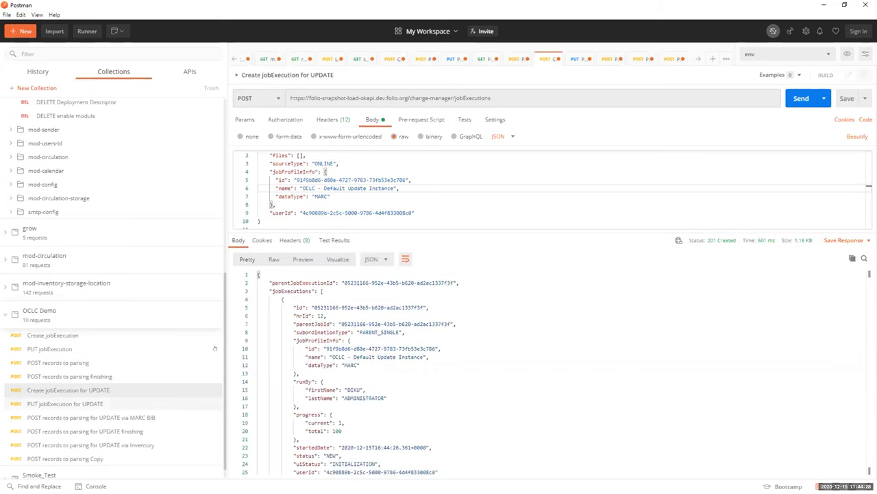
left_click_drag(314, 307, 424, 307)
key("ctrl+c")
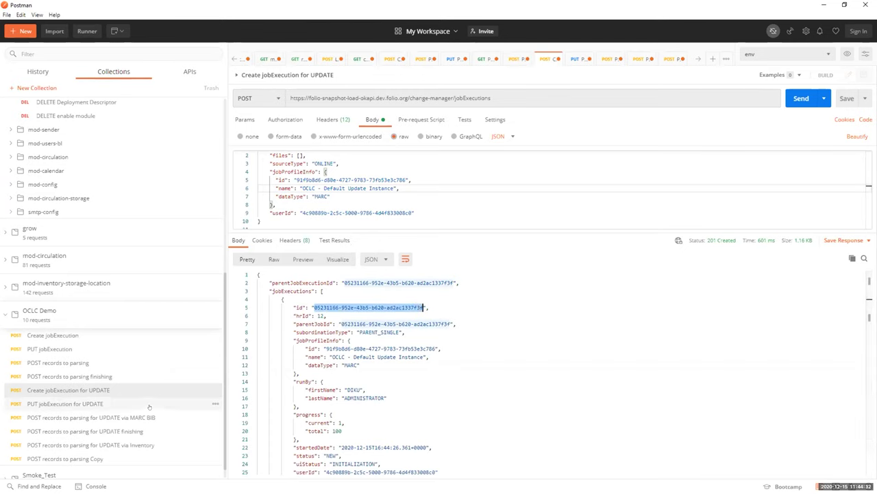
Insert the copied job execution ID into the PUT jobExecution for UPDATE request URL before /jobProfile and send the request
left_click(149, 405)
left_click_drag(492, 98, 599, 104)
key("ctrl+v")
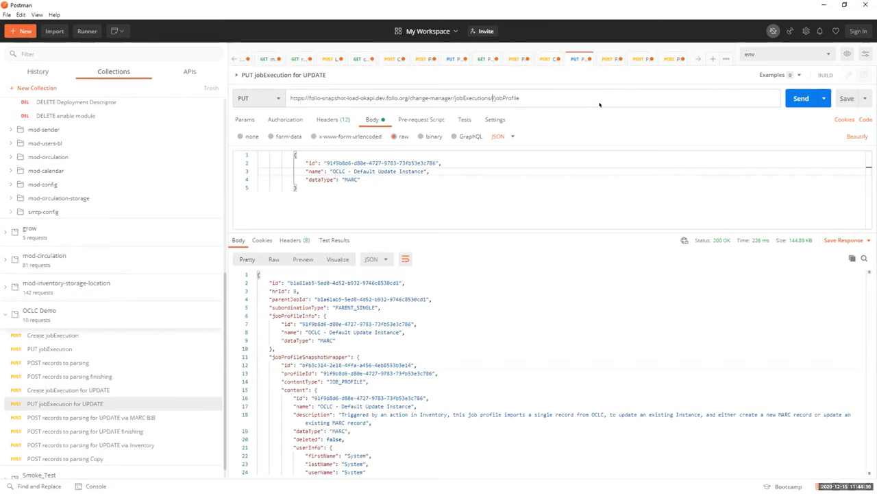
left_click(801, 98)
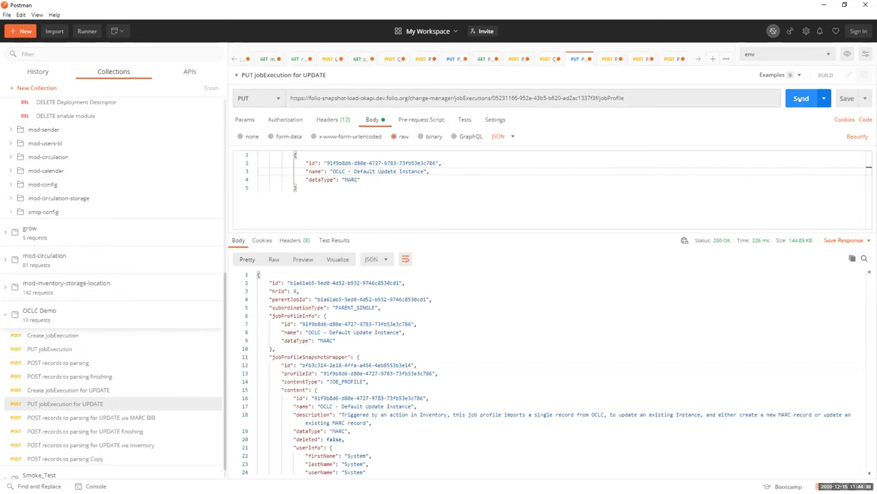
Replace the job execution ID in the POST records to parsing for UPDATE via MARC BIB URL with the copied one and send it
left_click(150, 415)
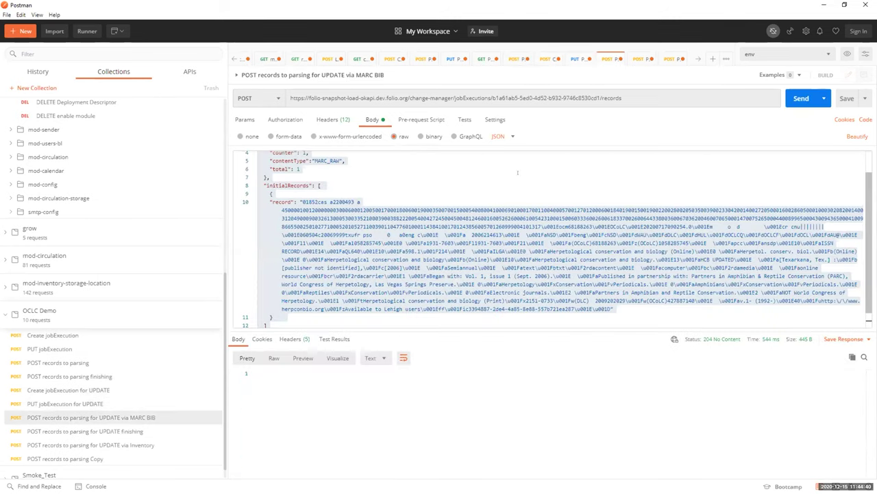
left_click(483, 98)
left_click_drag(492, 98, 602, 97)
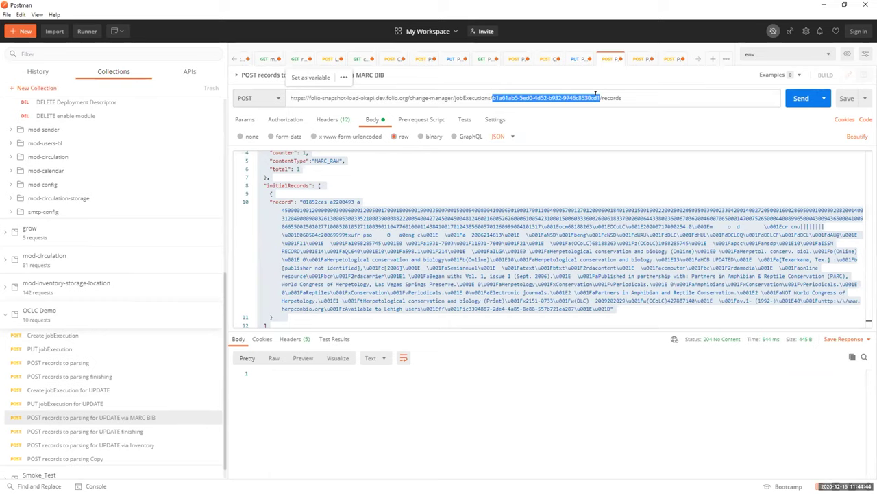
key("BackSpace")
key("ctrl+v")
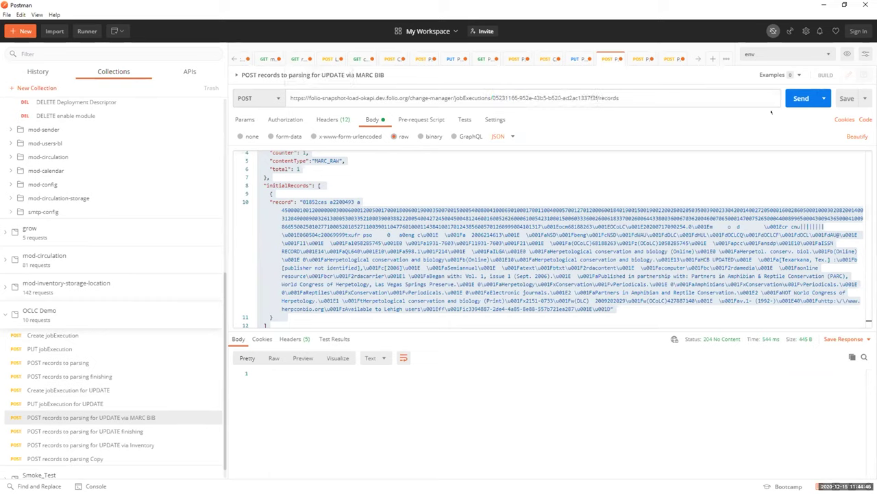
left_click(801, 98)
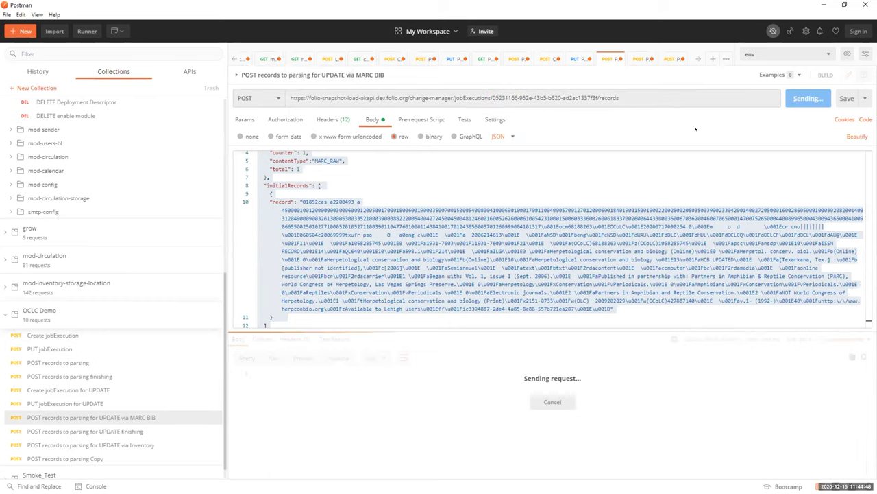
Replace the job execution ID in the POST records to parsing for UPDATE finishing URL with the copied one and send it
left_click(113, 431)
left_click_drag(491, 98, 508, 98)
left_click(600, 97)
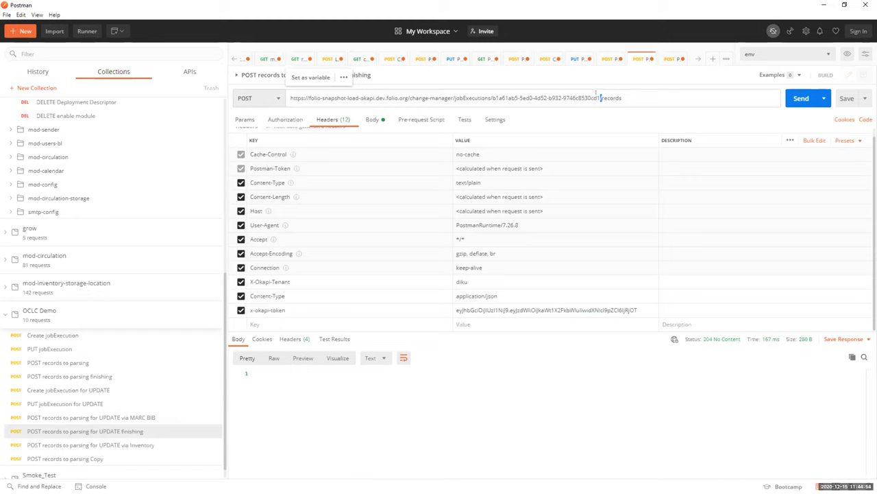
left_click_drag(600, 98, 489, 93)
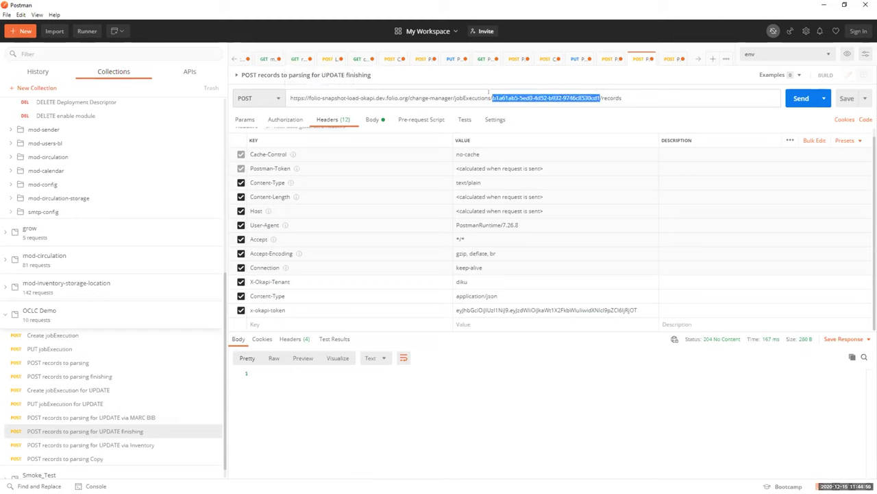
key("ctrl+v")
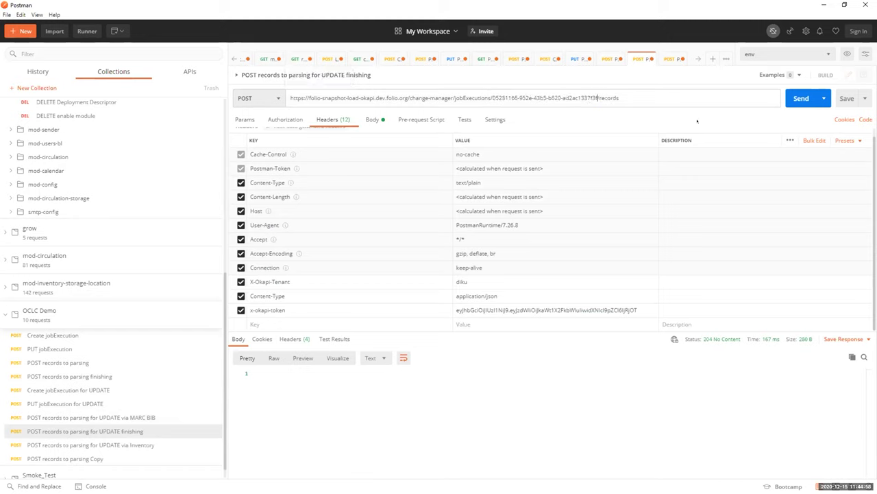
left_click(795, 99)
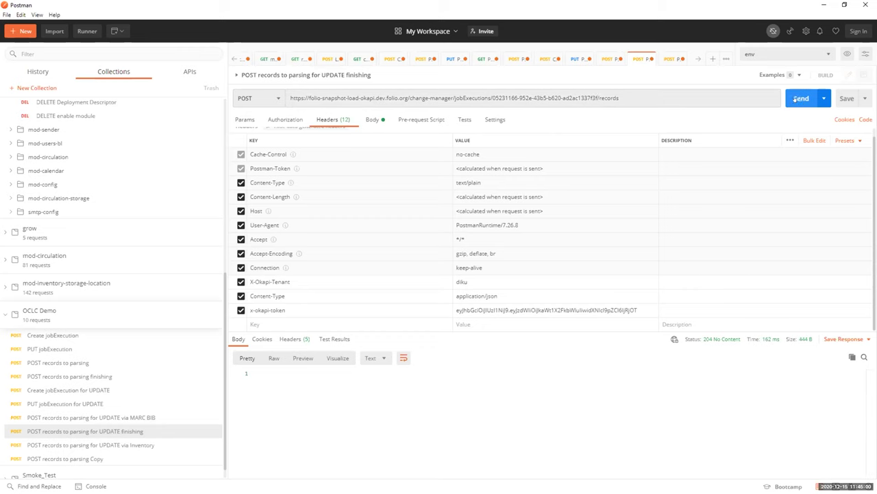
left_click(824, 5)
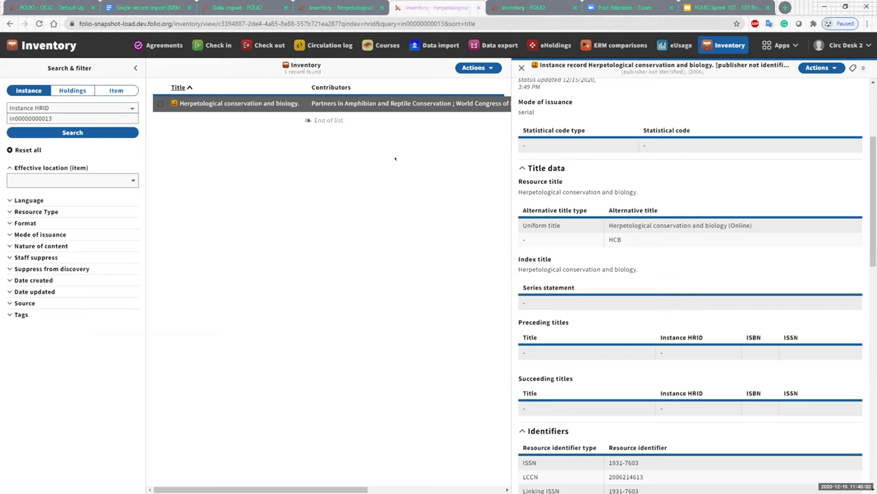
double_click(57, 118)
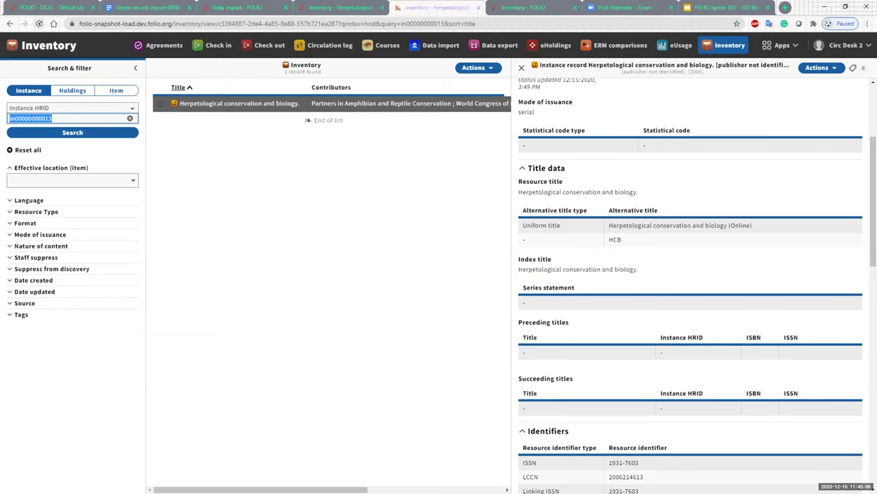
left_click(39, 23)
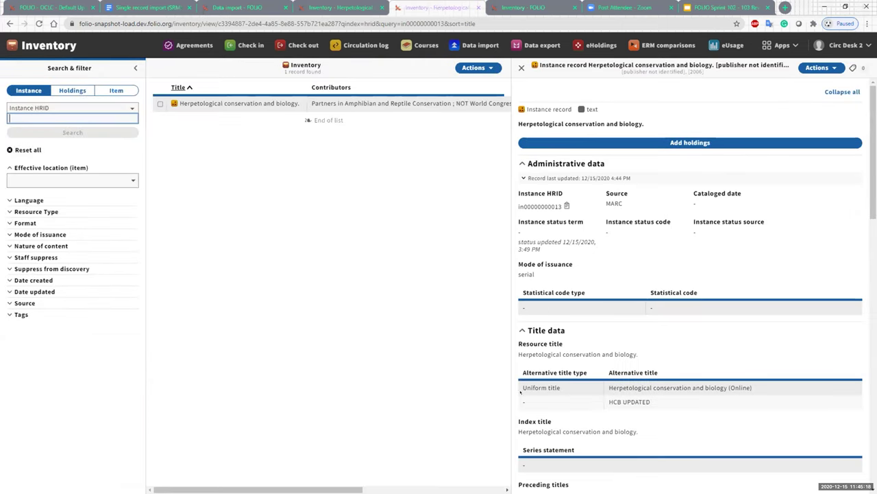
scroll(659, 406, "down", 1)
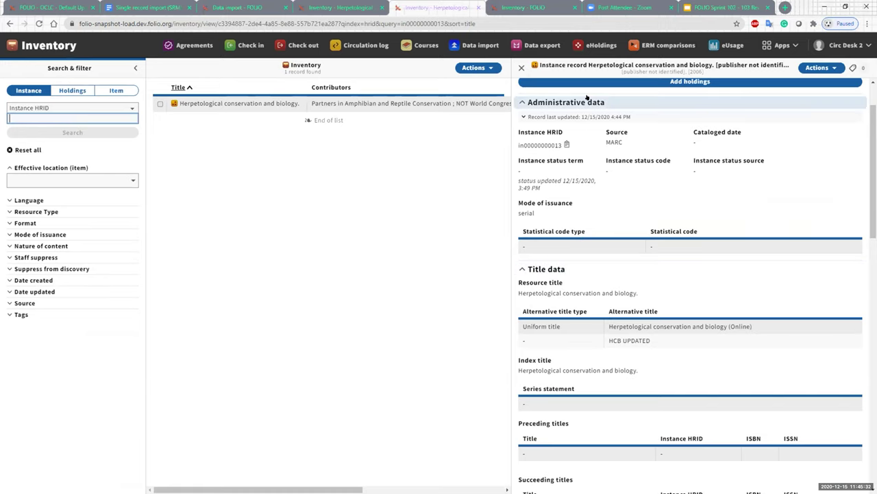
left_click(545, 14)
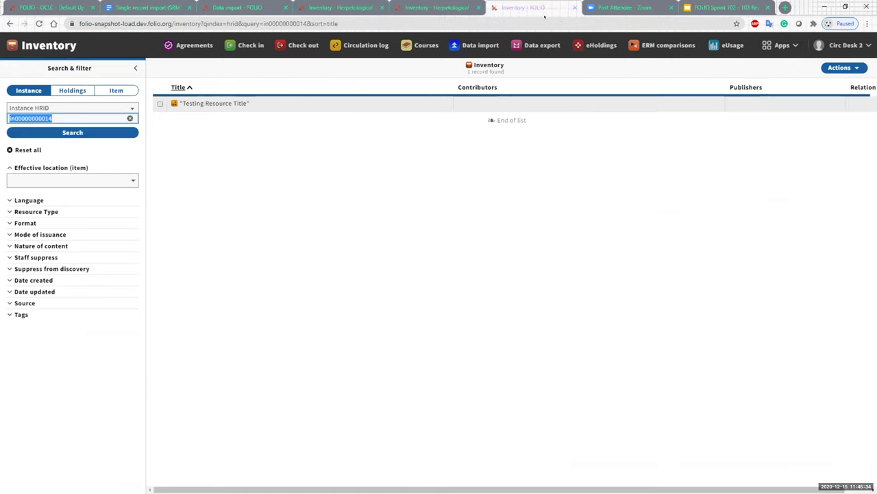
left_click(470, 101)
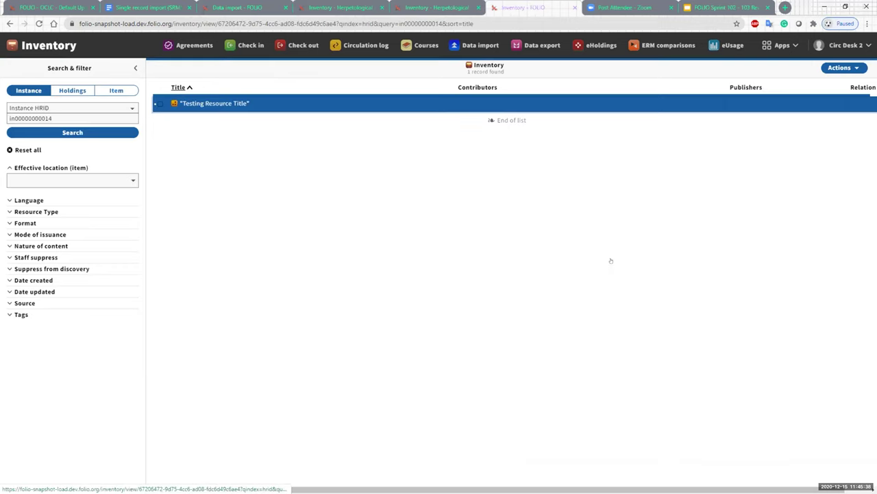
scroll(648, 219, "down", 1)
scroll(617, 261, "up", 1)
scroll(596, 294, "down", 1)
scroll(568, 327, "up", 1)
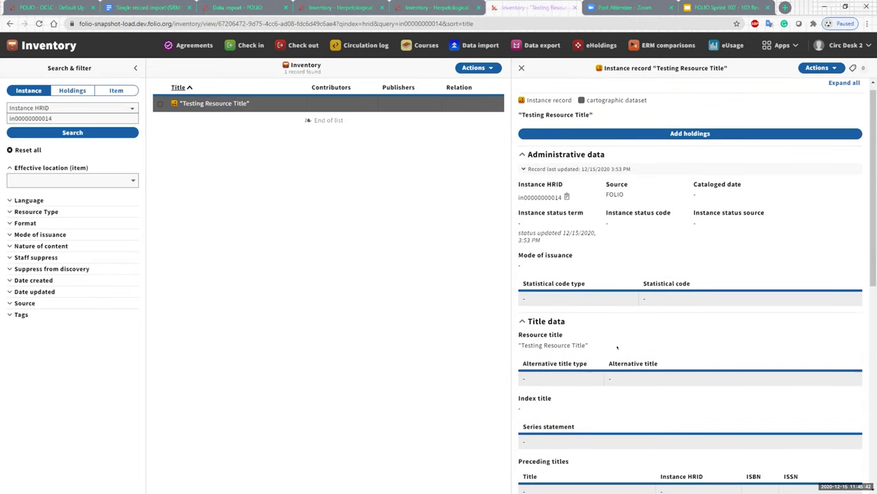
scroll(564, 335, "down", 5)
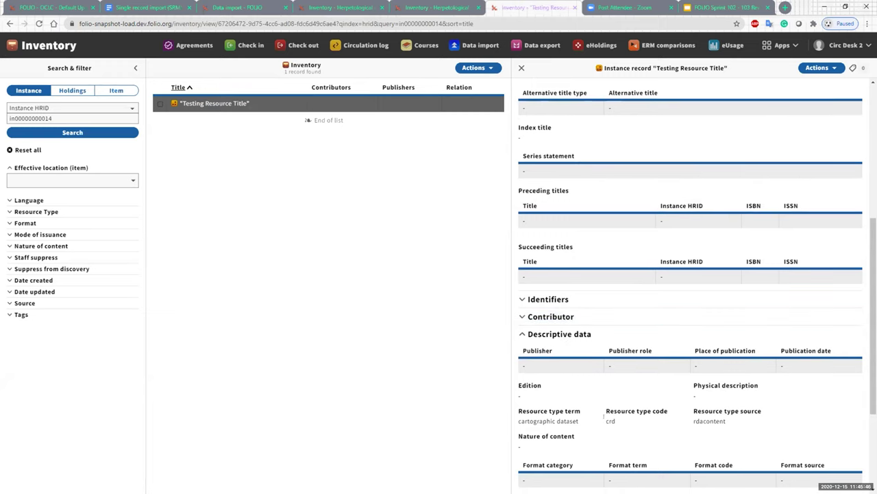
scroll(651, 432, "up", 5)
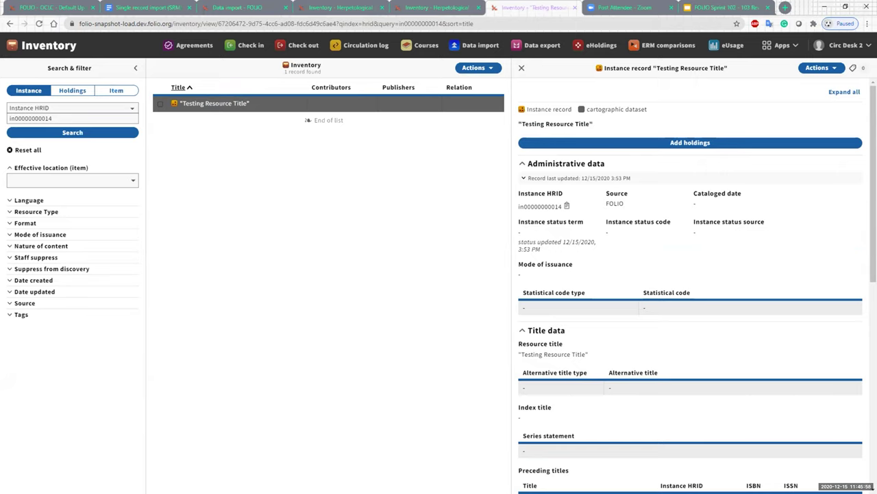
key("alt+Tab")
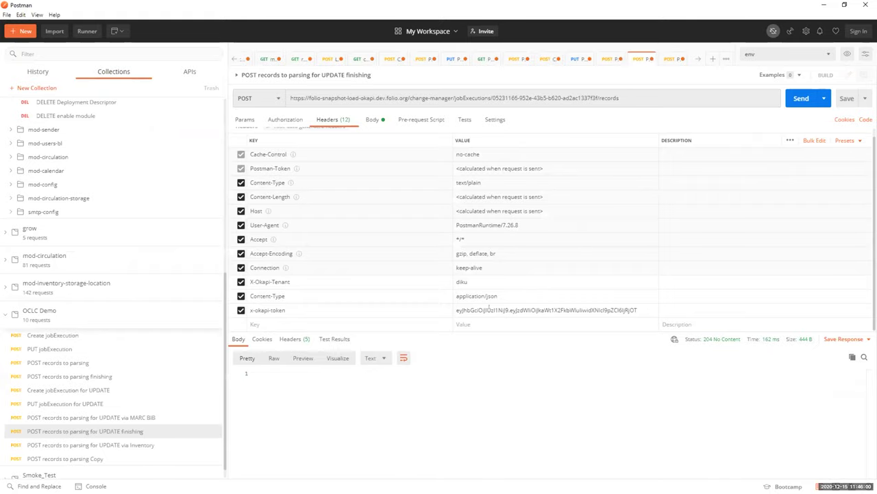
left_click(121, 389)
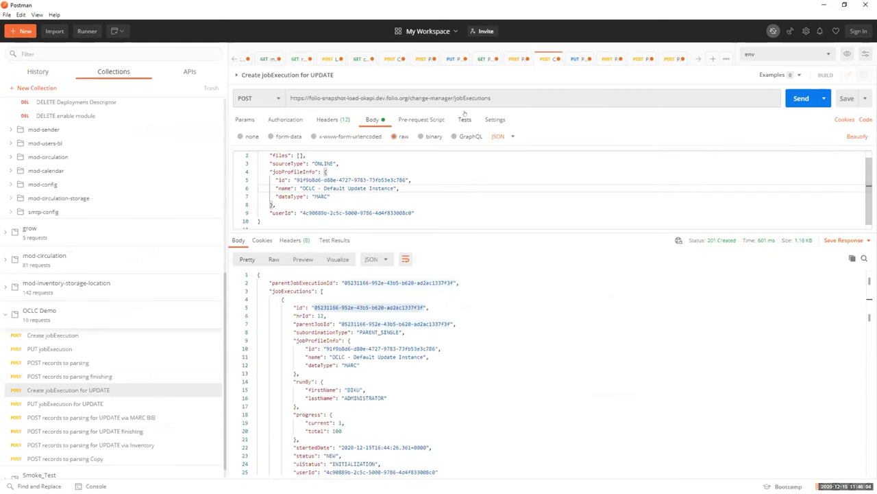
left_click(408, 188)
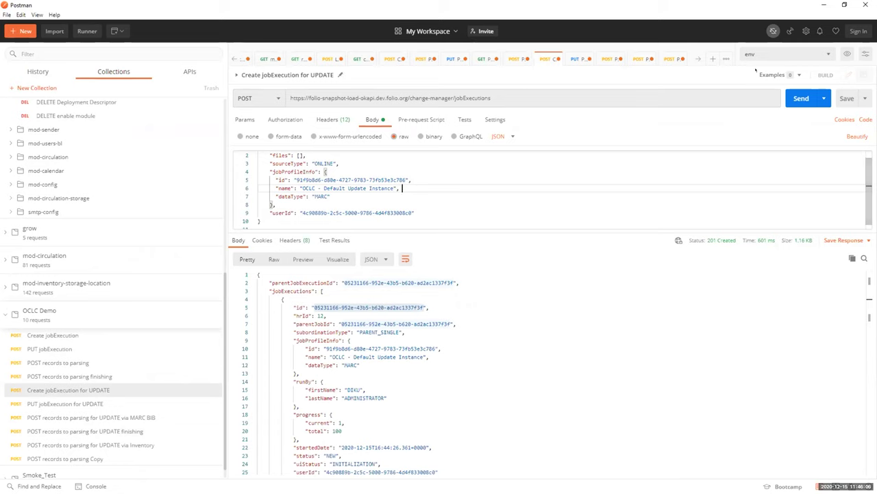
left_click(824, 5)
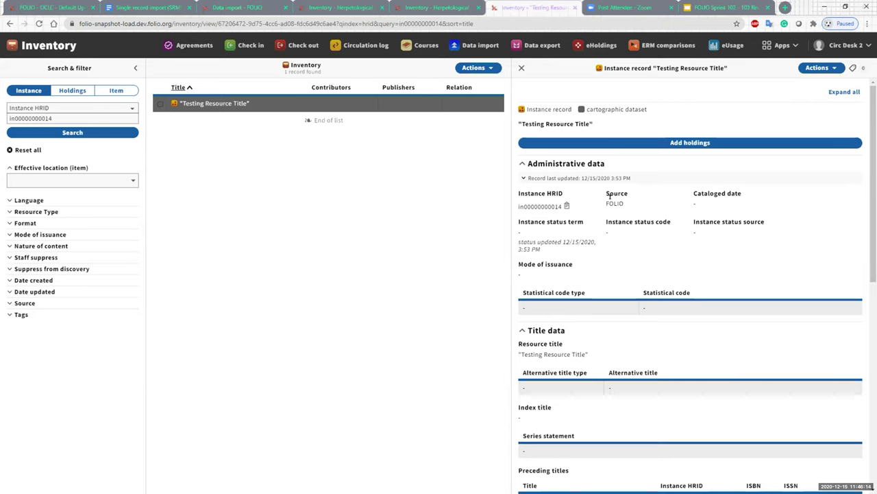
Switch to Postman, send the Create jobExecution for UPDATE request again and copy the new job execution ID from the response
key("alt+Tab")
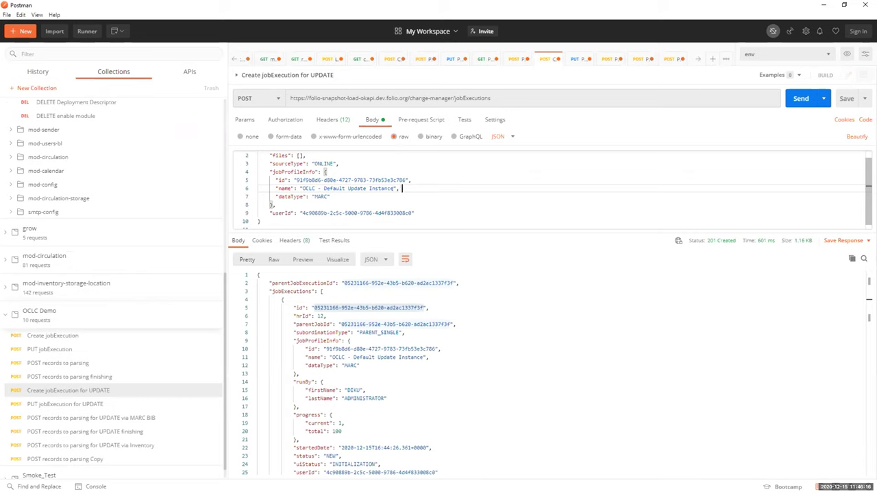
left_click(330, 196)
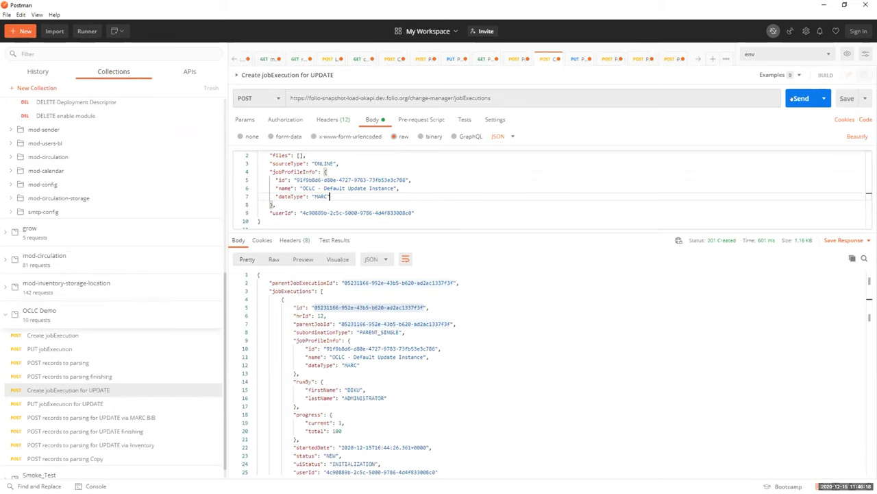
left_click(800, 98)
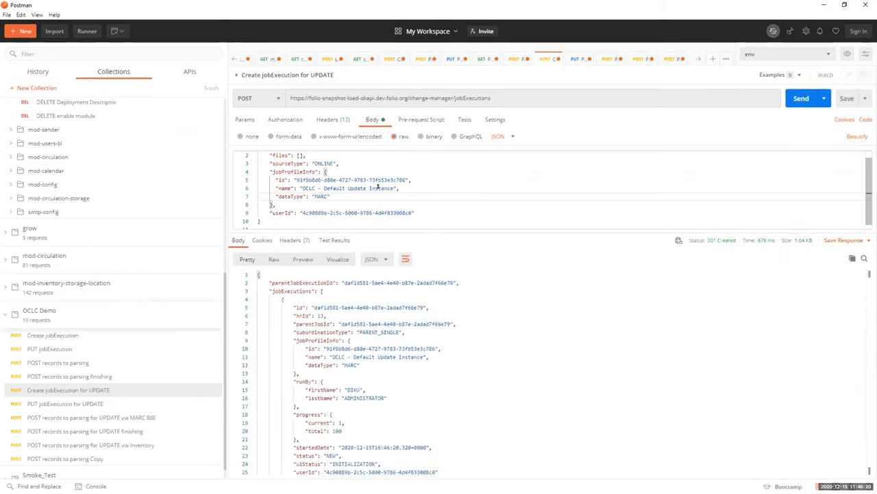
left_click_drag(314, 307, 424, 308)
key("ctrl+c")
Replace the job execution ID in the PUT jobExecution for UPDATE URL with the newly copied one and send the request
left_click(162, 402)
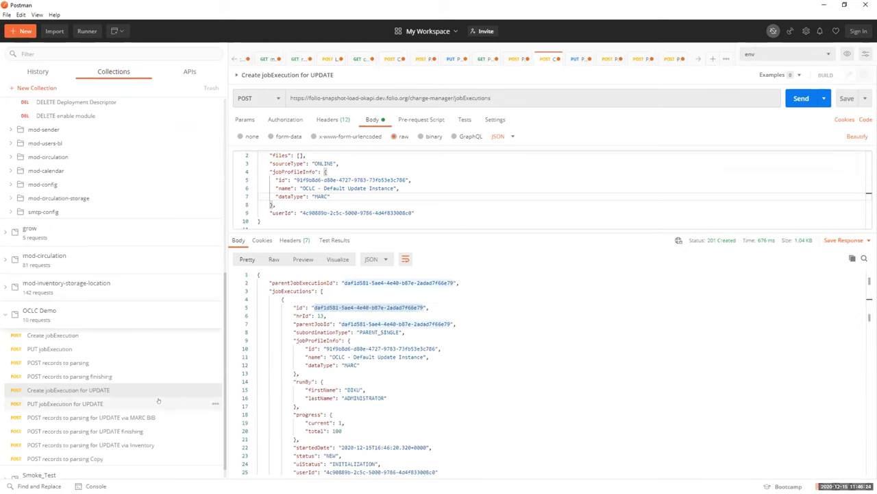
left_click(491, 96)
left_click_drag(492, 97, 595, 104)
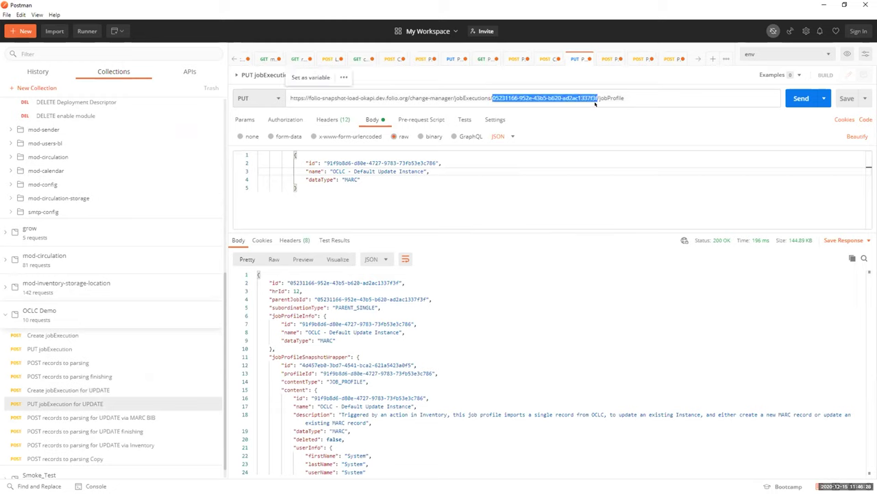
key("BackSpace")
type("daf1d581-5ae4-4e40-b87e-2adad7f66e78")
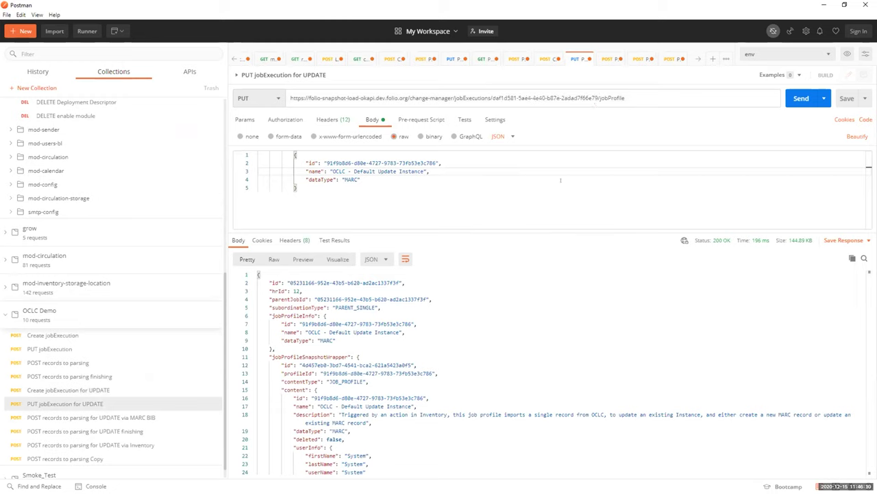
left_click(795, 100)
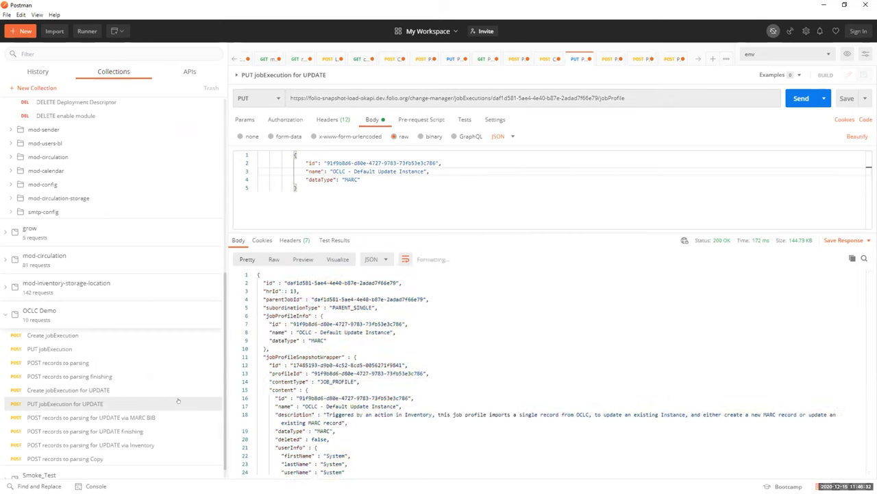
Replace the job execution ID in the POST records to parsing for UPDATE via Inventory URL with the copied one and send the request
left_click(163, 445)
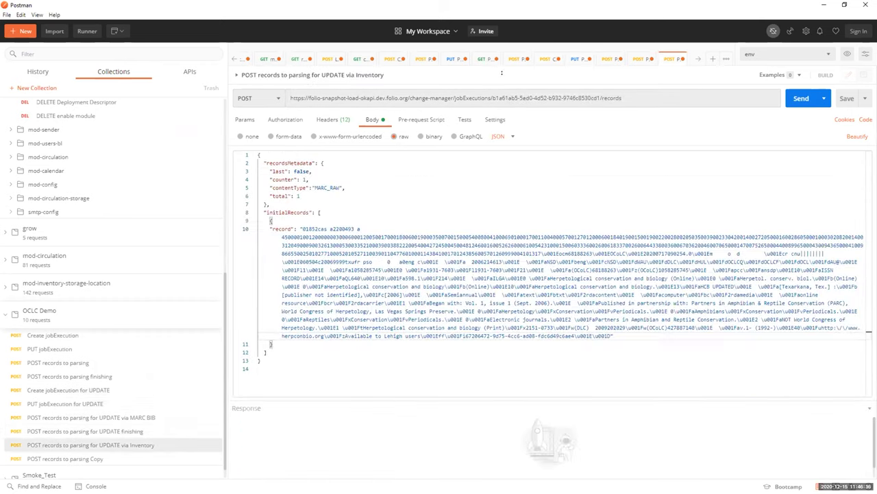
left_click_drag(491, 97, 600, 93)
key("ctrl+v")
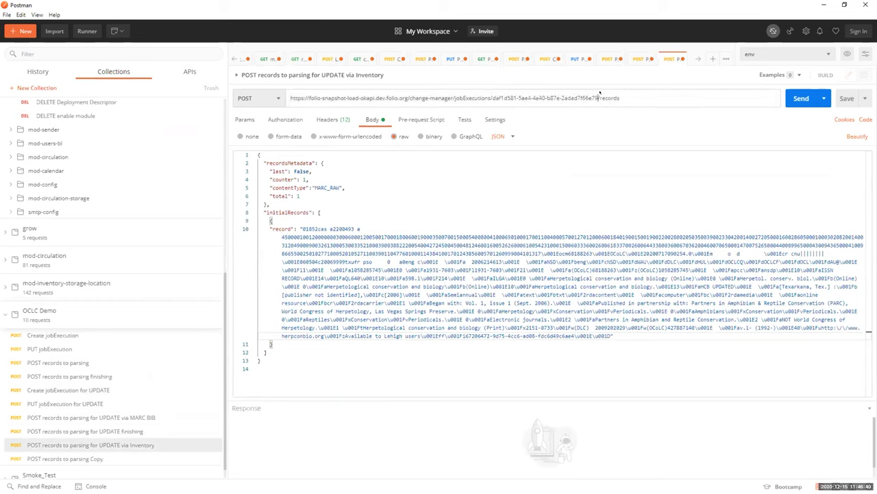
left_click(791, 98)
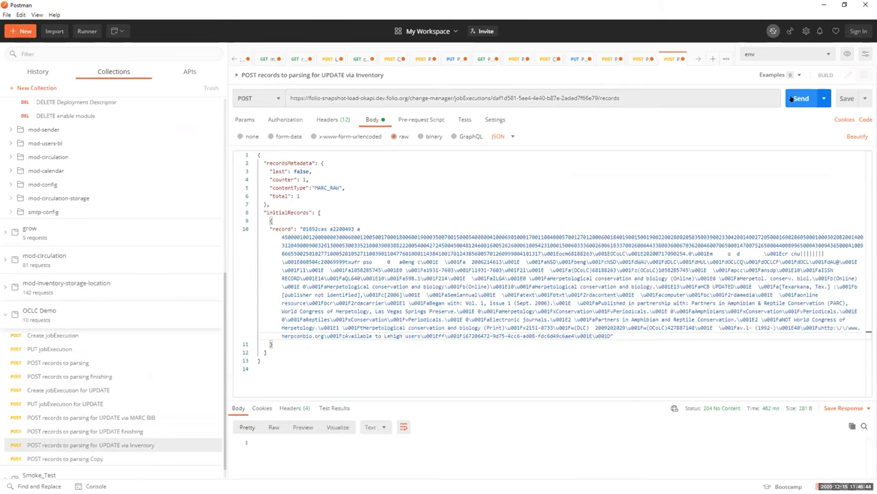
Put the copied job execution ID into the POST records to parsing for UPDATE finishing URL and send the request
left_click(156, 431)
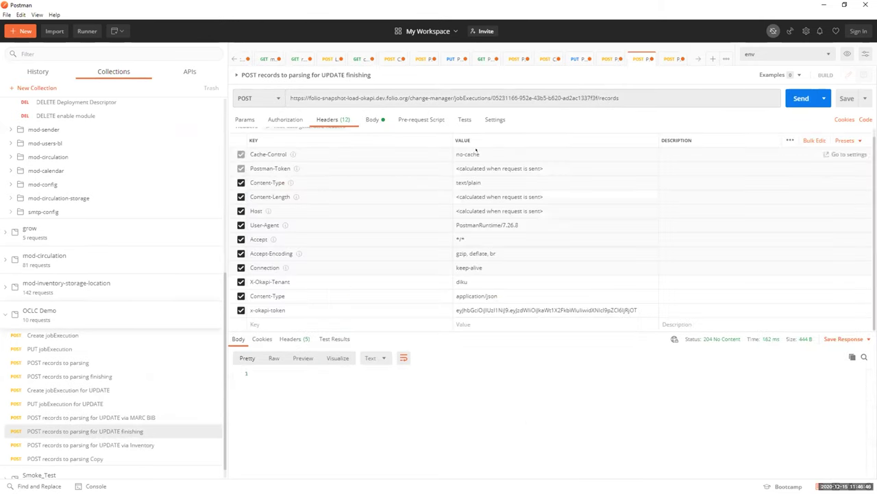
left_click_drag(492, 98, 593, 96)
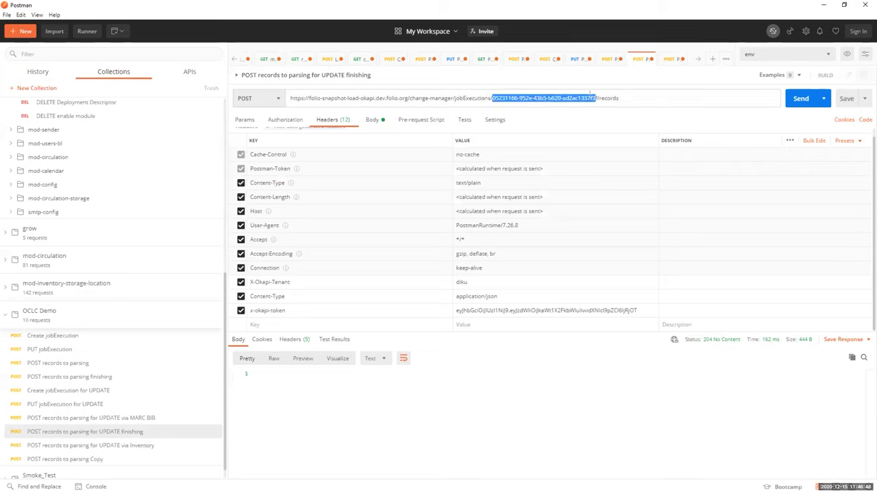
key("ctrl+v")
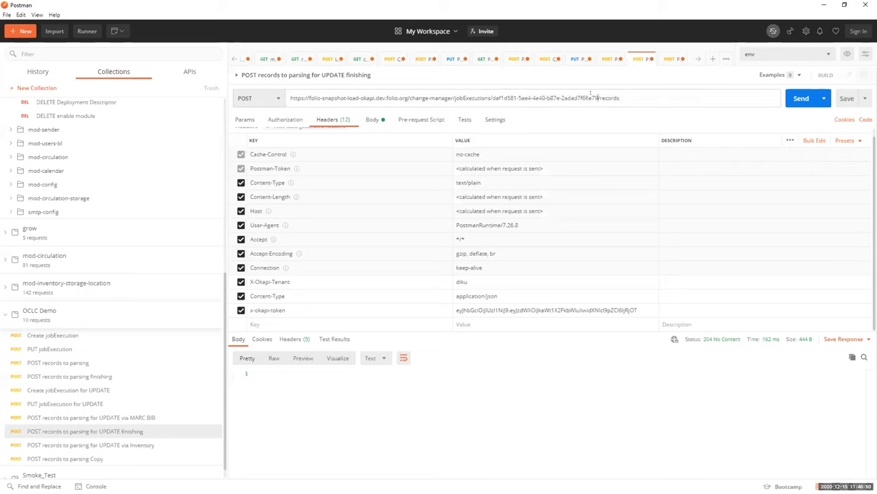
left_click(800, 98)
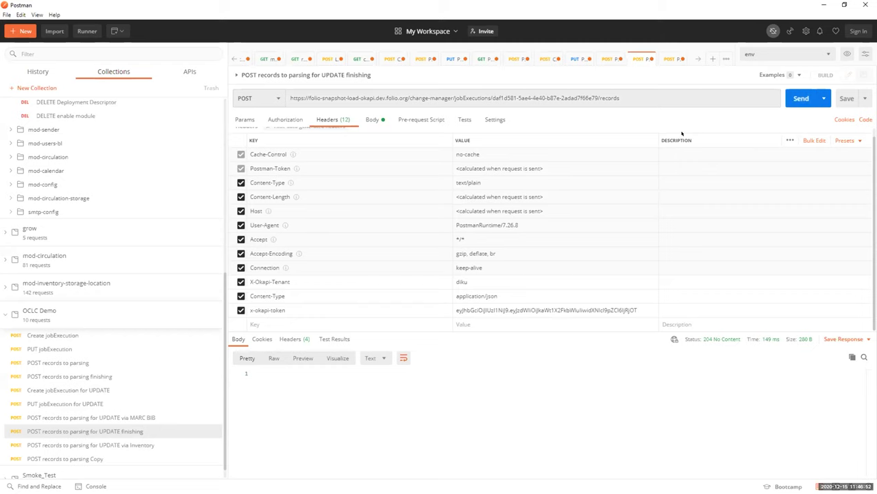
key("alt+Tab")
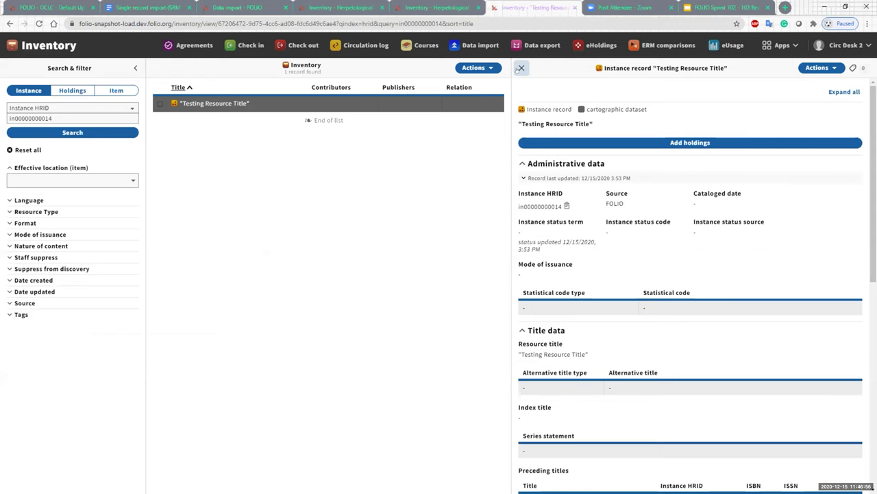
left_click(567, 205)
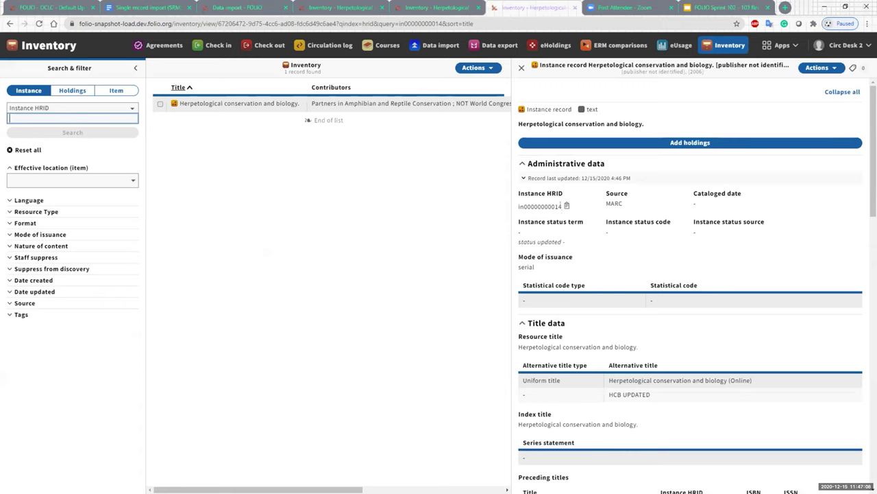
scroll(593, 243, "down", 4)
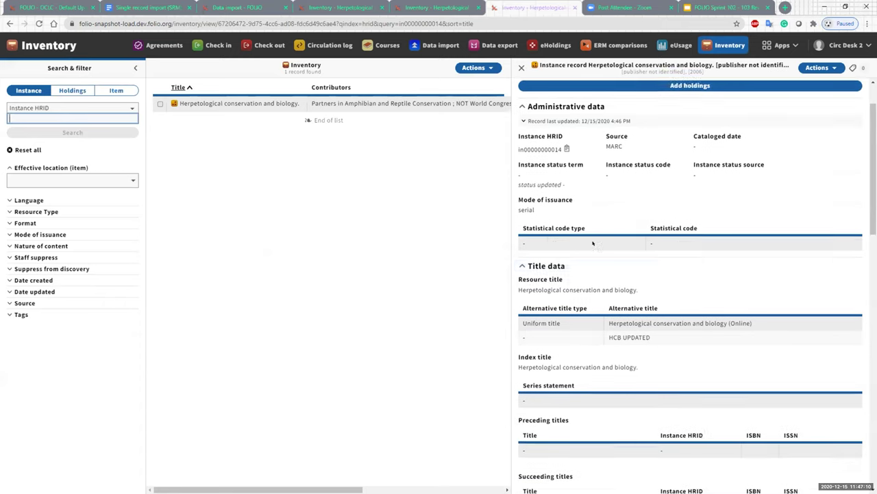
scroll(588, 296, "down", 4)
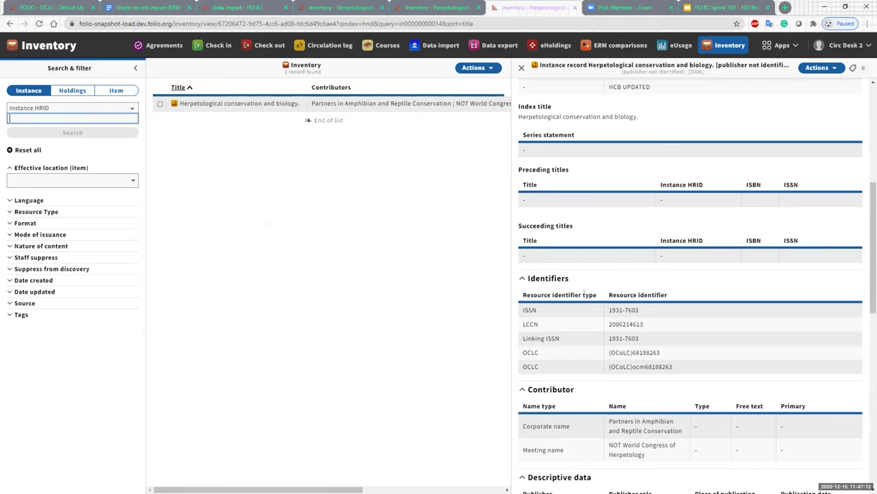
scroll(588, 296, "down", 3)
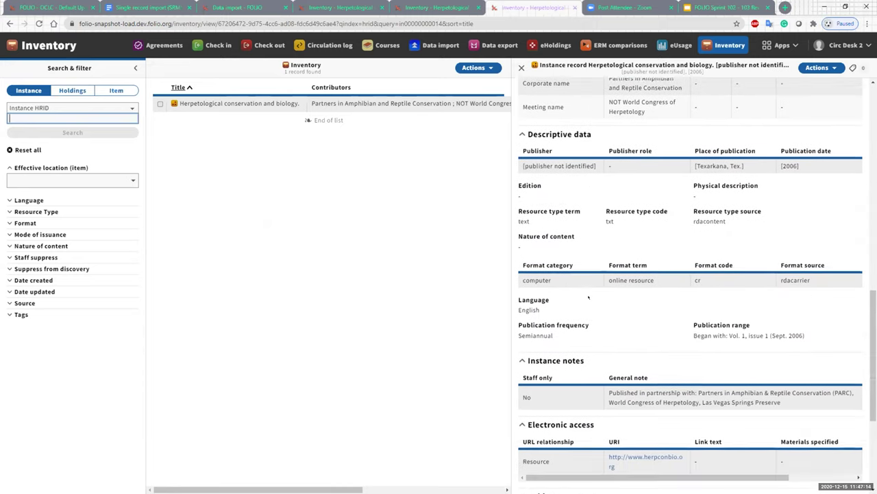
scroll(588, 296, "up", 7)
scroll(589, 297, "up", 4)
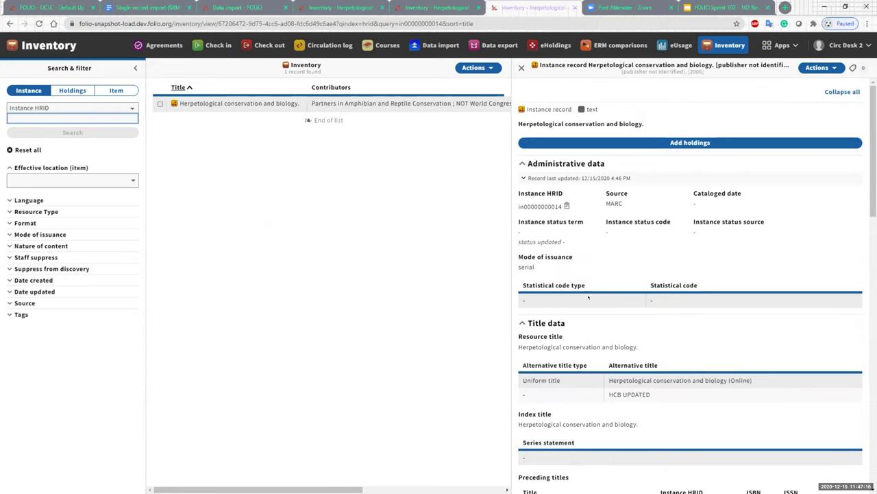
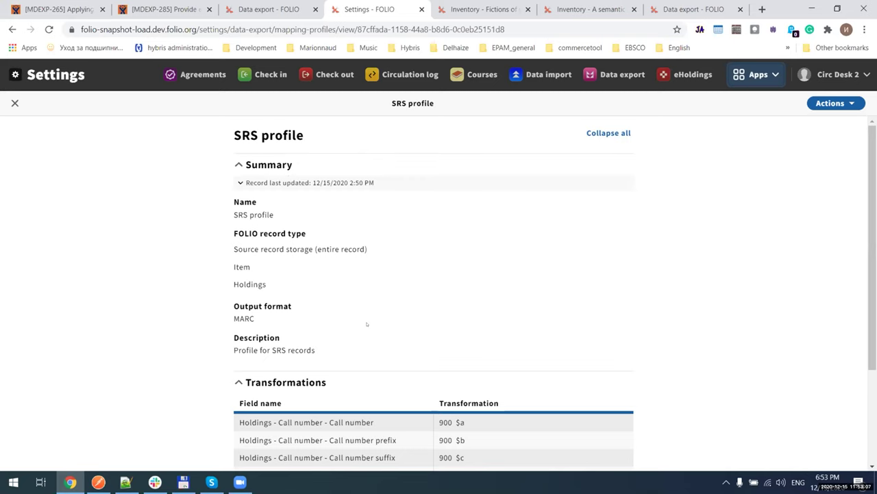
Review the SRS profile's record types and transformations, and check the "Fictions of youth" and "A semantic web primer" instance records
scroll(366, 324, "down", 2)
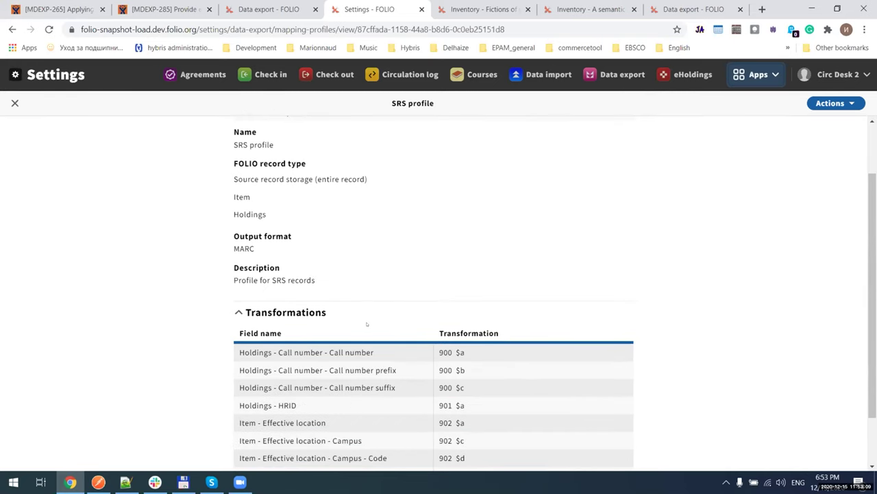
scroll(367, 324, "down", 1)
scroll(367, 324, "up", 3)
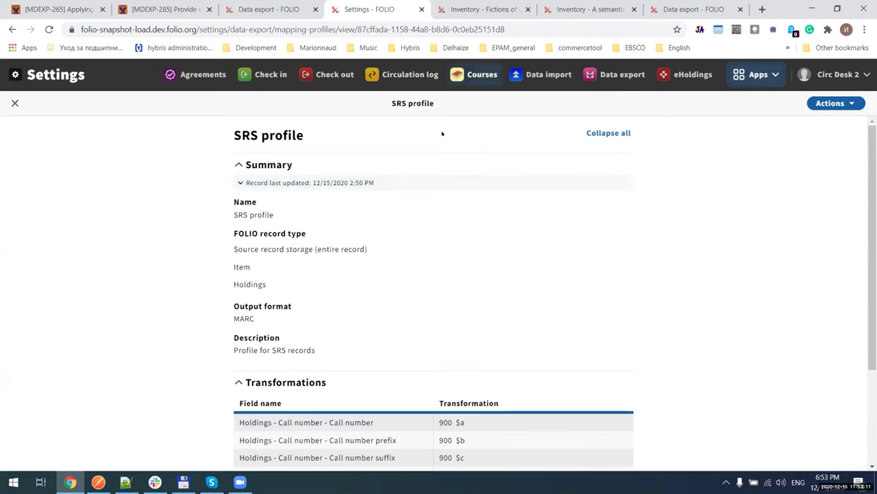
left_click(455, 9)
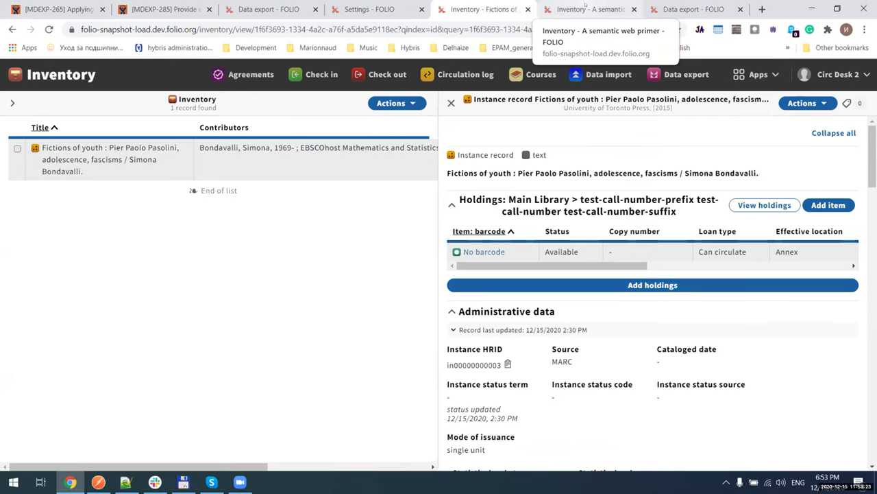
left_click(586, 5)
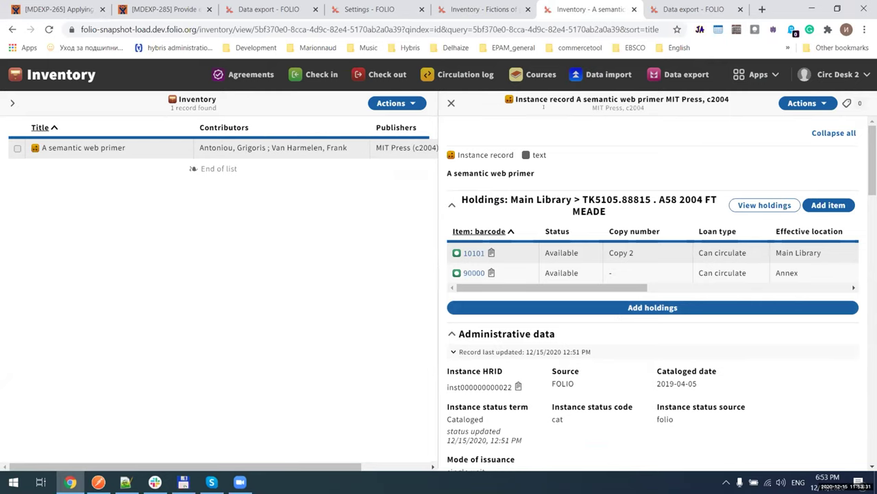
Upload demo.csv in Data export and run the export job with the SRS profile
left_click(269, 9)
left_click(108, 158)
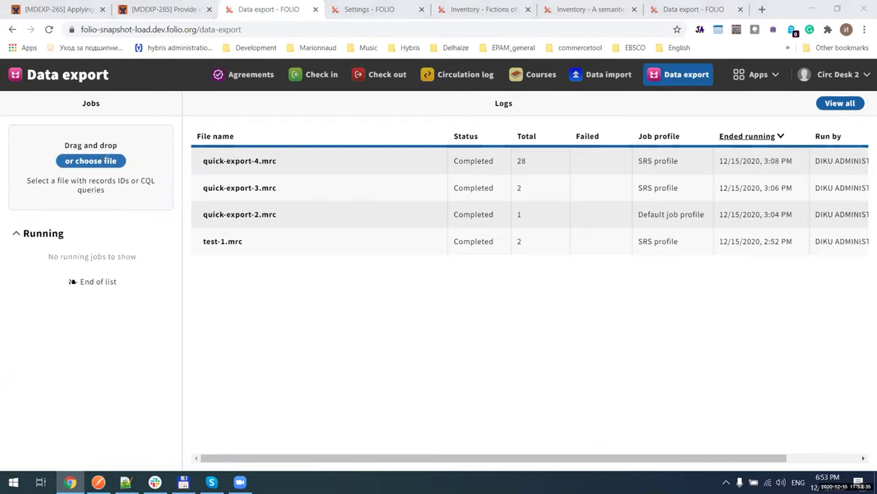
left_click(146, 83)
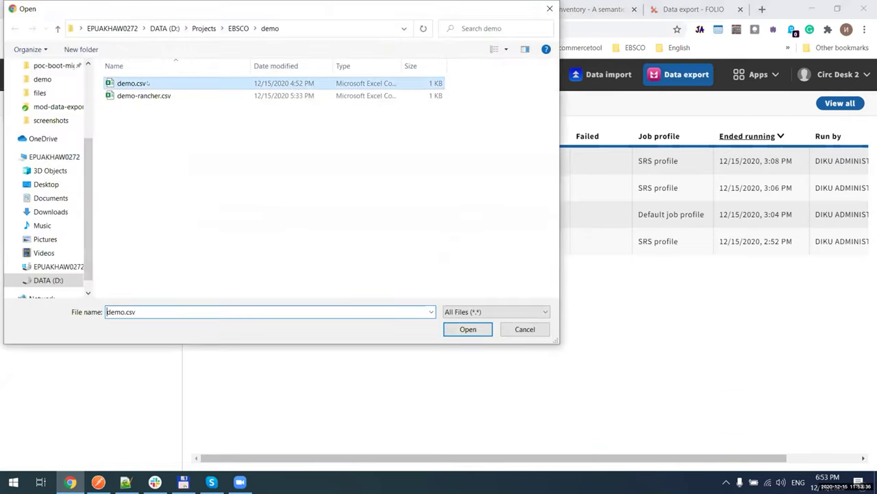
left_click(467, 330)
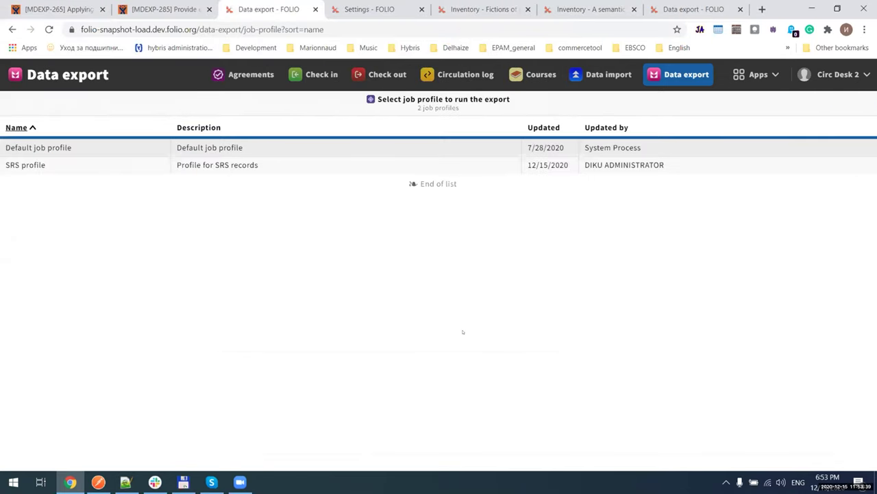
left_click(68, 165)
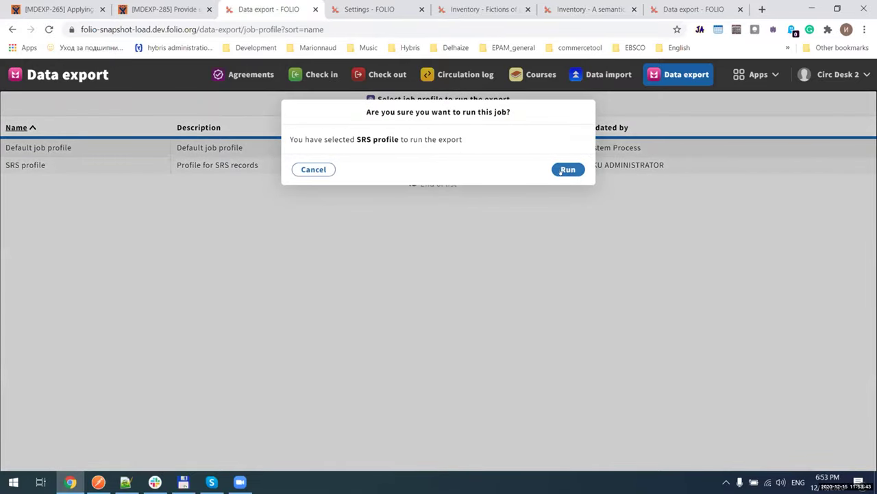
left_click(560, 171)
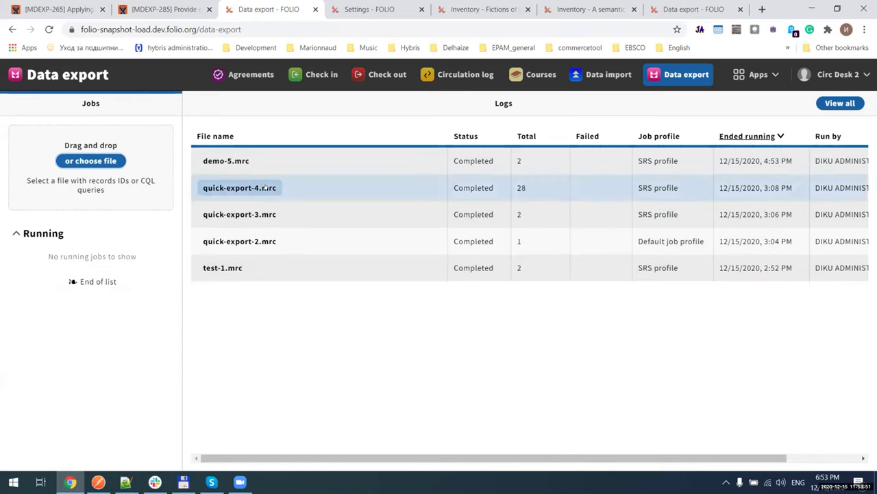
Download demo-5.mrc from the export logs, convert it to demo-5.mrk with MarcBreaker and open the records in MarcEditor
left_click(214, 161)
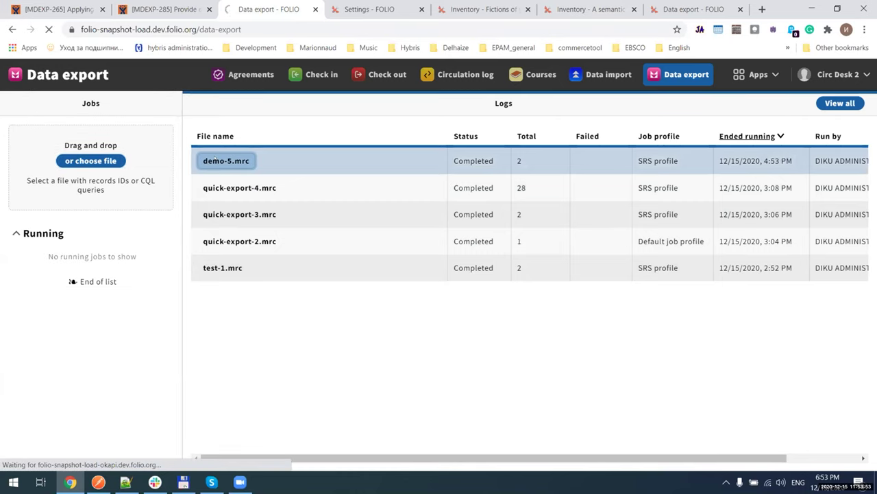
left_click(463, 327)
left_click(58, 451)
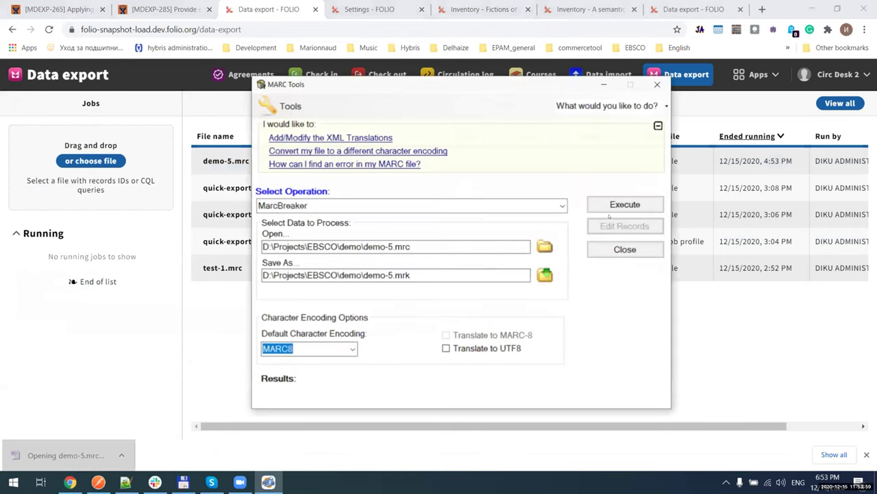
left_click(611, 208)
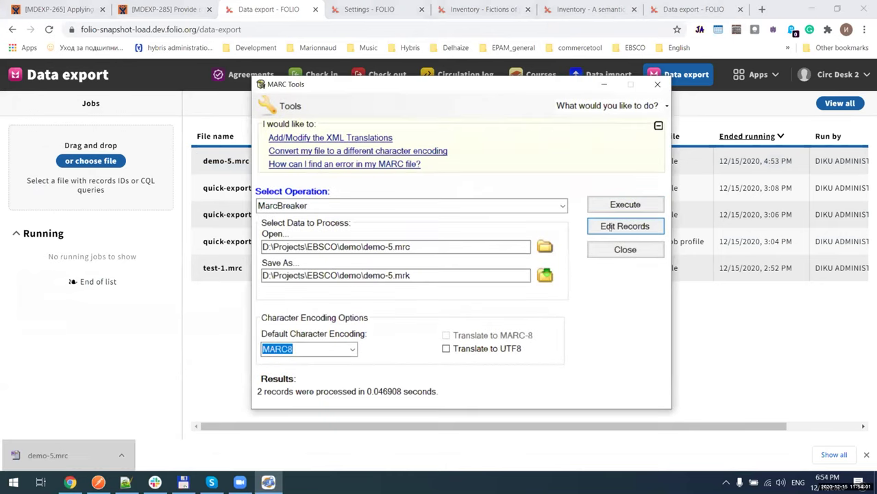
left_click(610, 226)
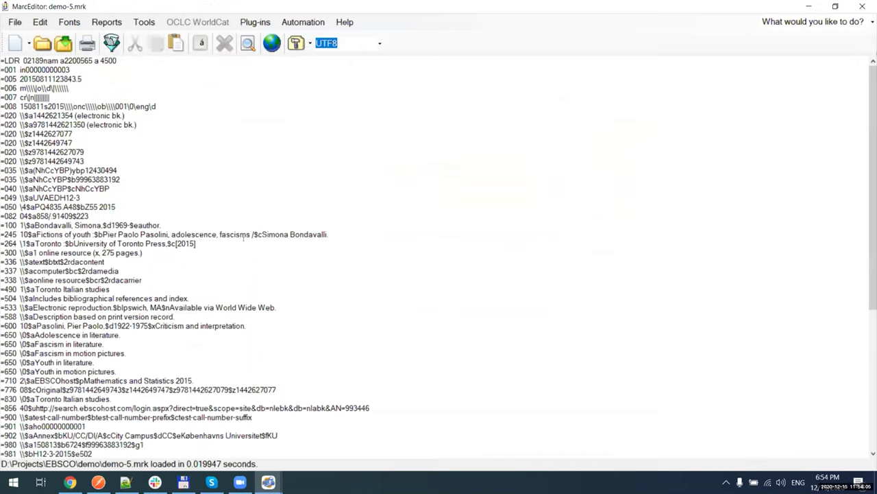
Examine both exported records in demo-5.mrk, particularly the 900, 901 and 902 fields with holdings and item data
scroll(243, 238, "down", 4)
scroll(243, 239, "down", 1)
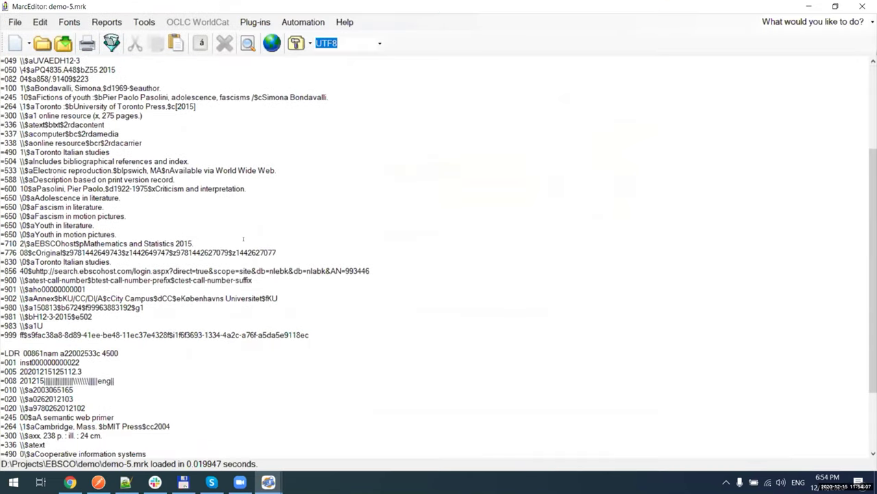
scroll(242, 239, "down", 3)
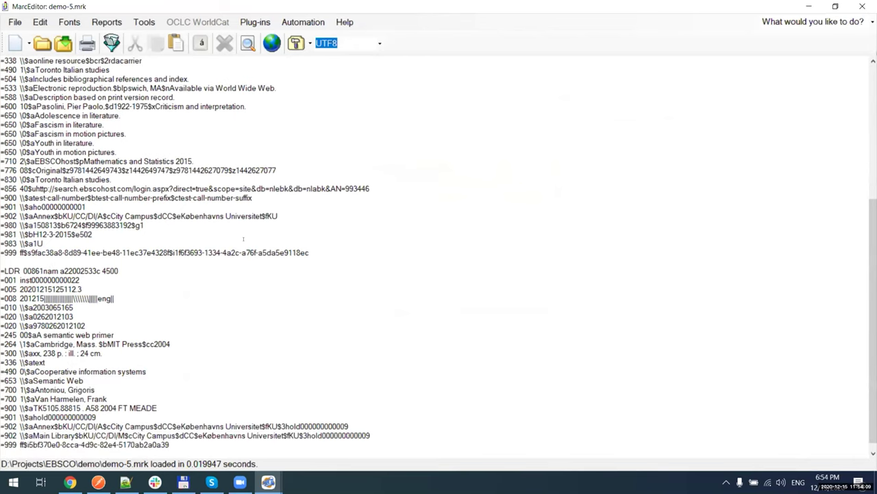
scroll(242, 238, "up", 5)
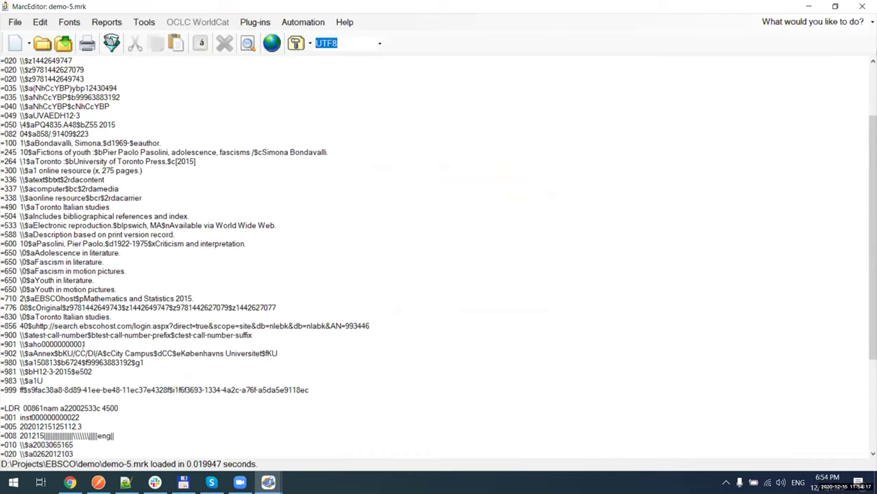
scroll(136, 280, "down", 5)
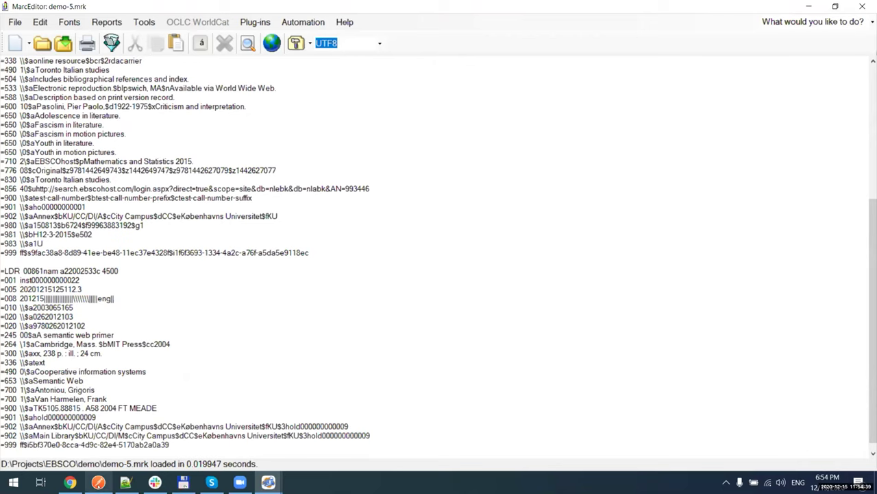
Switch to Postman and send the quick export request of type uuid, and download quick-export-6.mrc from the FOLIO export logs in Chrome
left_click(98, 482)
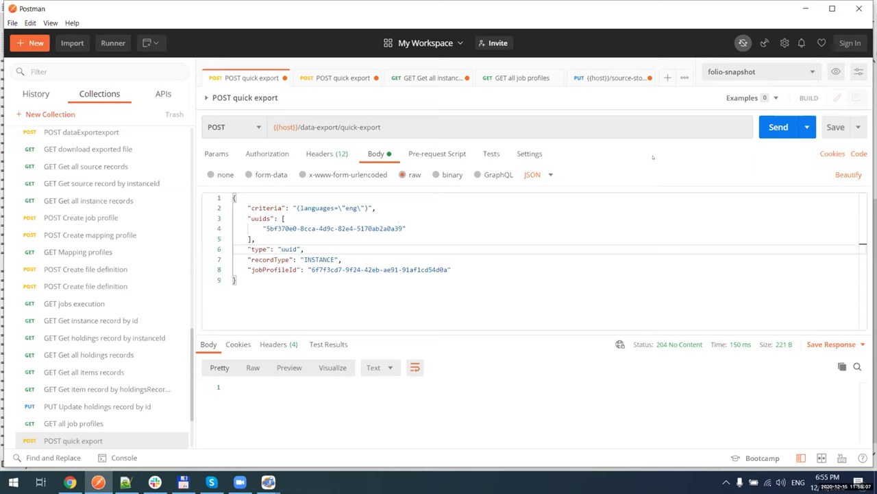
left_click(784, 133)
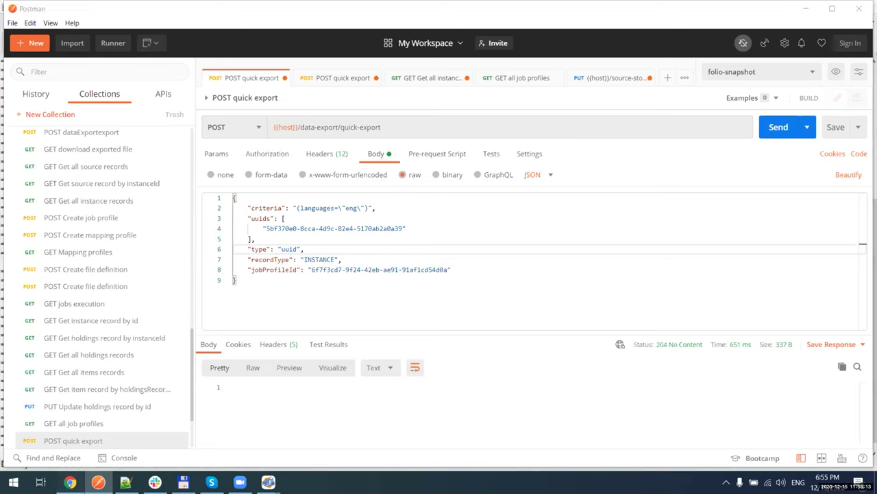
left_click(70, 482)
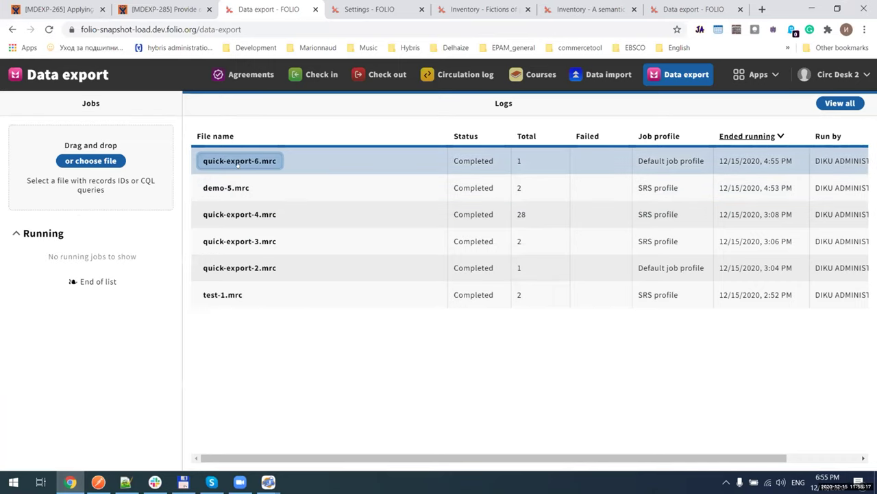
left_click(238, 161)
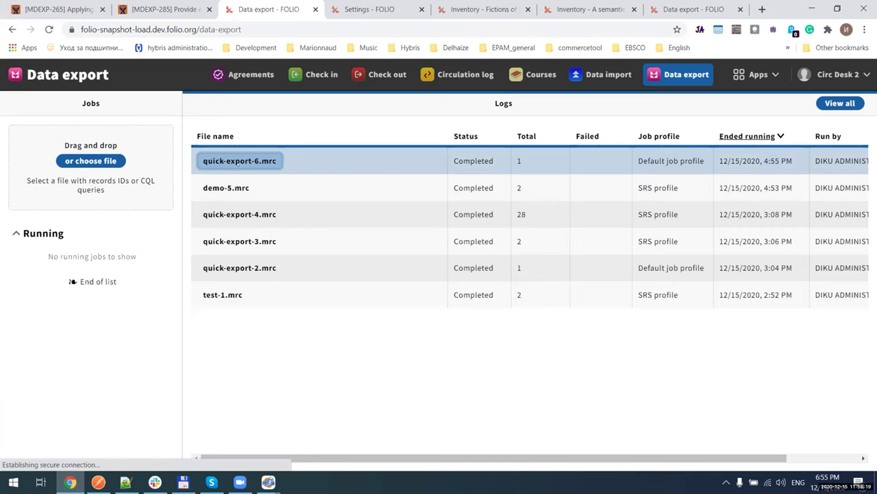
left_click(468, 328)
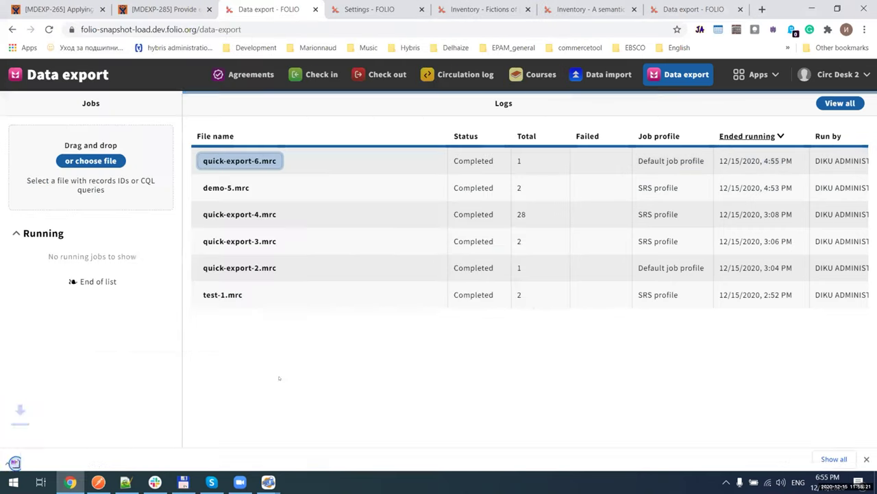
Convert quick-export-6.mrc to quick-export-6.mrk with MarcBreaker and open the record in a maximized MarcEditor
left_click(48, 458)
key("Return")
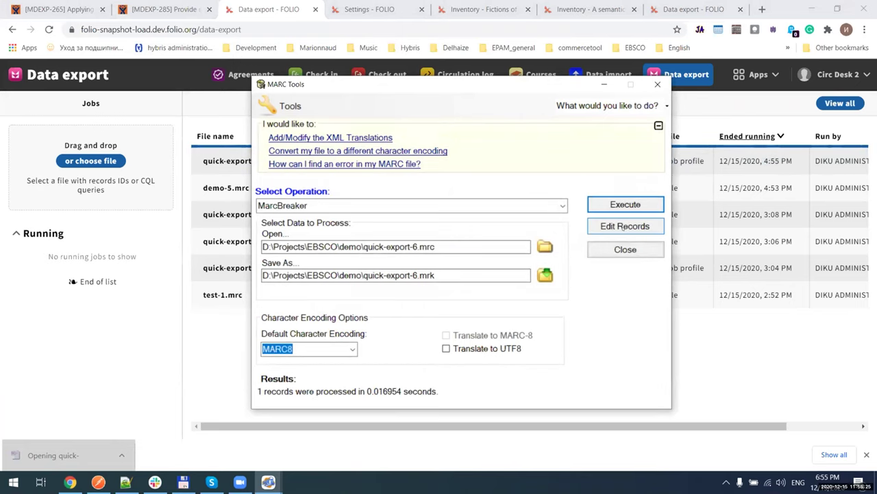
left_click(625, 226)
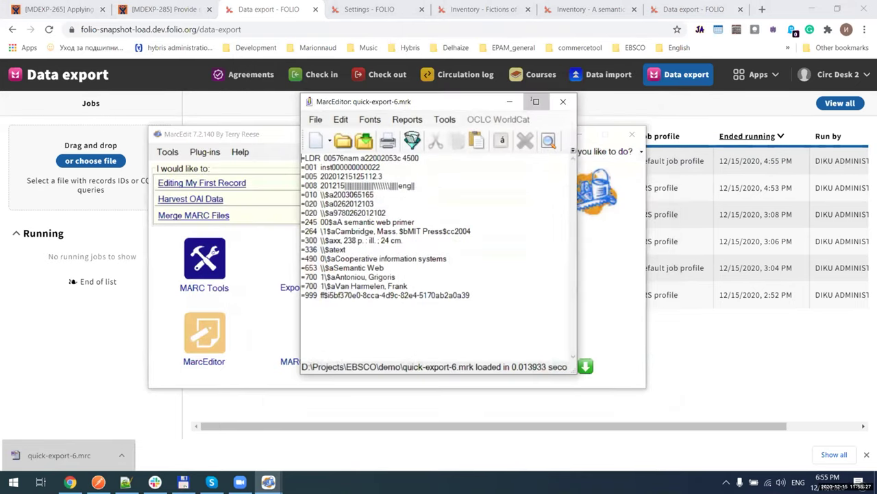
left_click(536, 102)
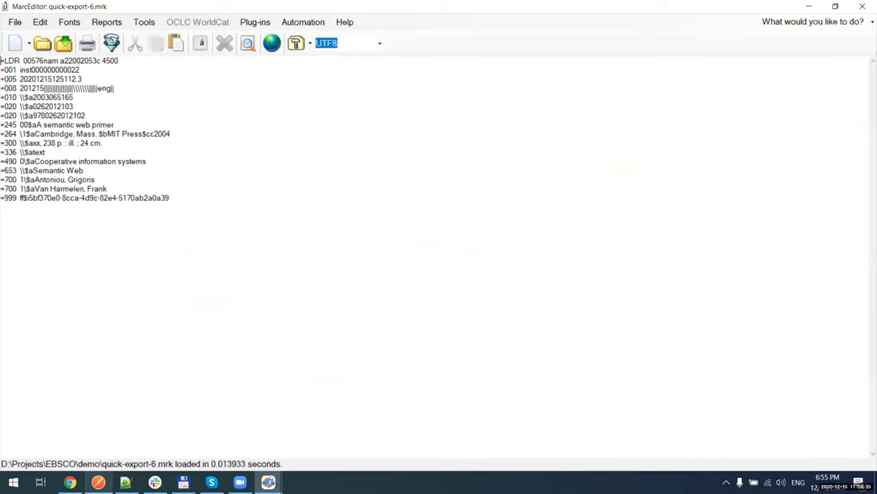
Send Postman's cql quick export request with criteria languages="eng", and download quick-export-7.mrc from the FOLIO export logs in Chrome
left_click(98, 482)
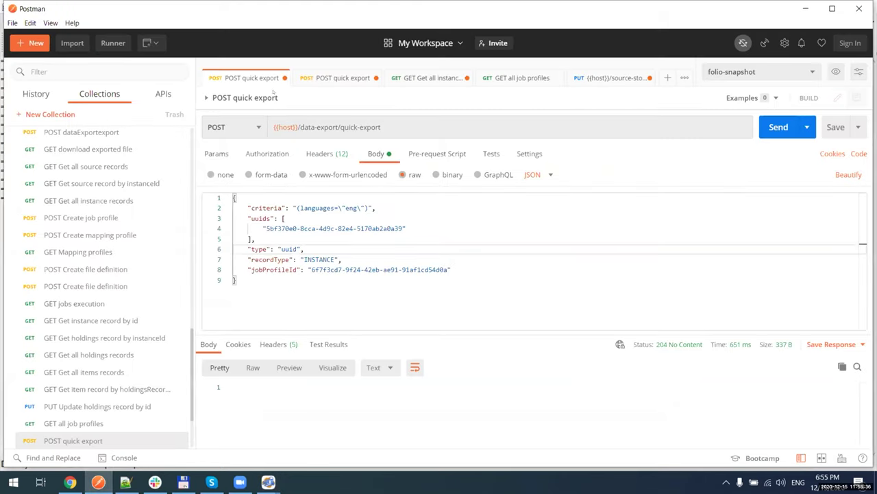
left_click(323, 77)
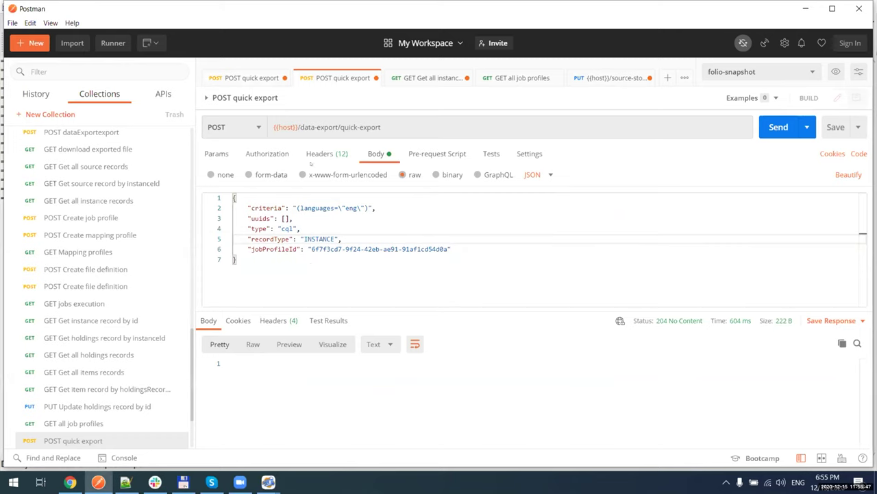
left_click(778, 127)
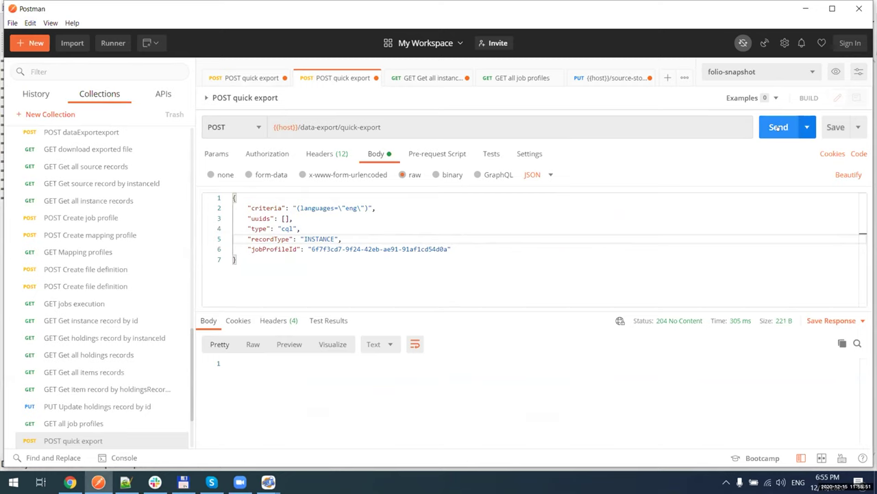
left_click(70, 481)
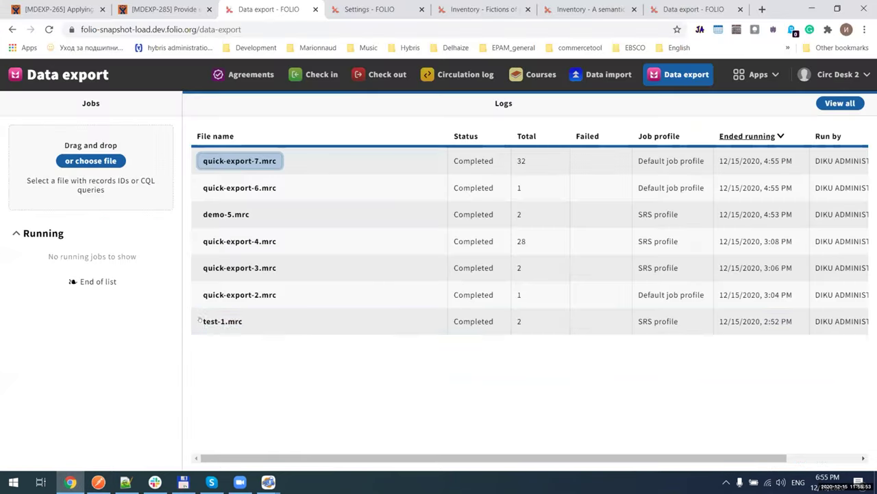
left_click(236, 160)
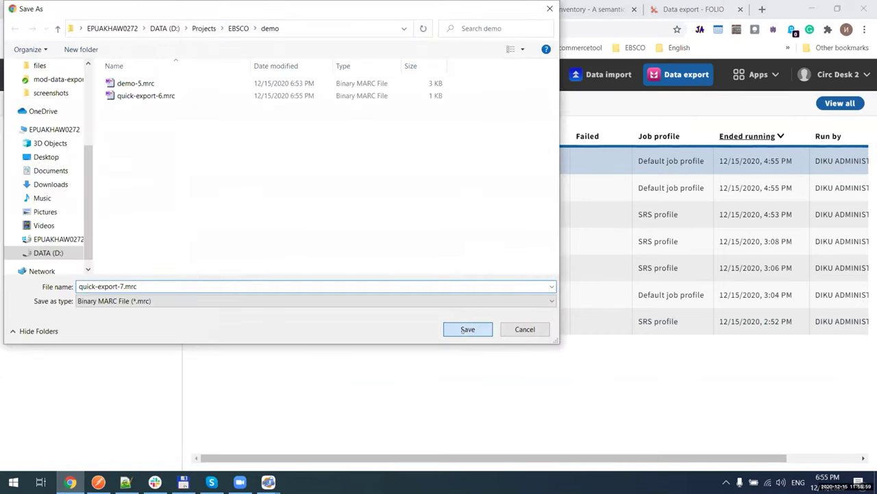
left_click(466, 330)
Convert quick-export-7.mrc to quick-export-7.mrk with MarcBreaker and browse its exported records in MarcEditor
left_click(39, 456)
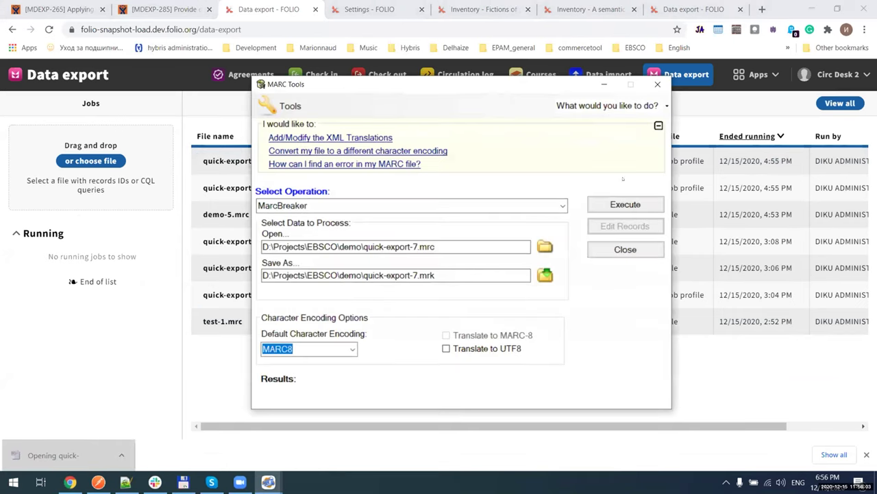
left_click(624, 204)
left_click(624, 226)
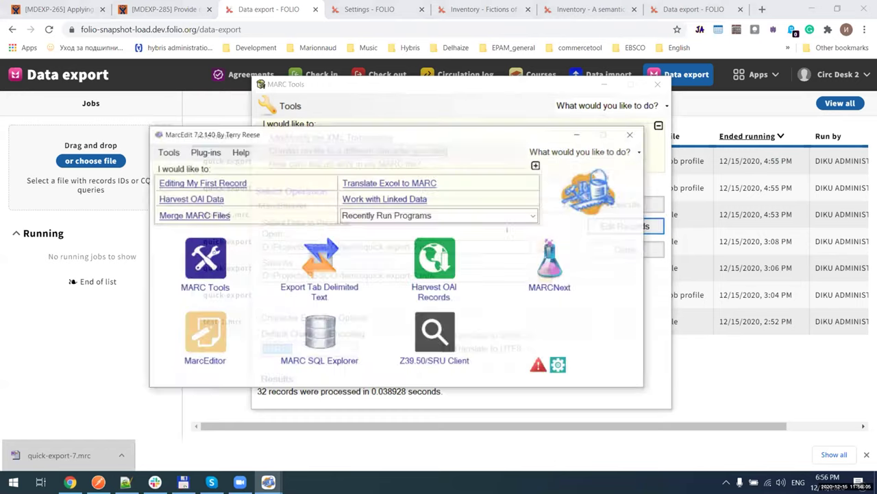
left_click(536, 101)
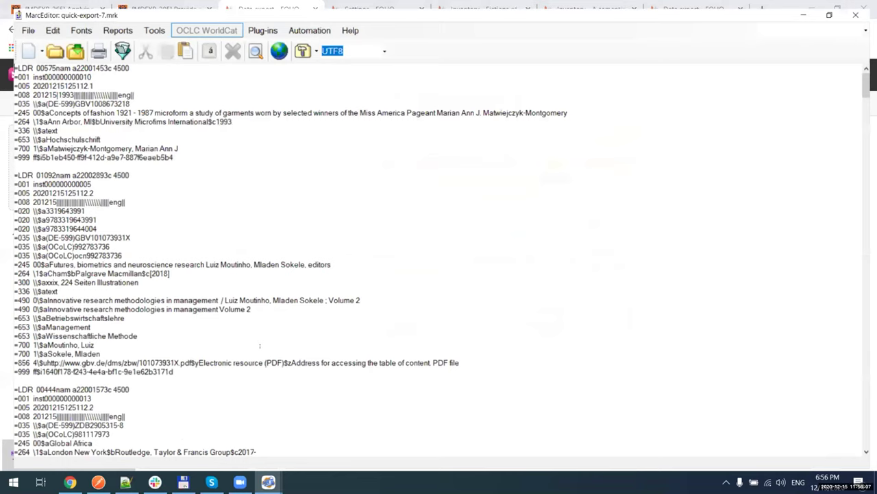
scroll(260, 345, "down", 14)
scroll(260, 346, "down", 20)
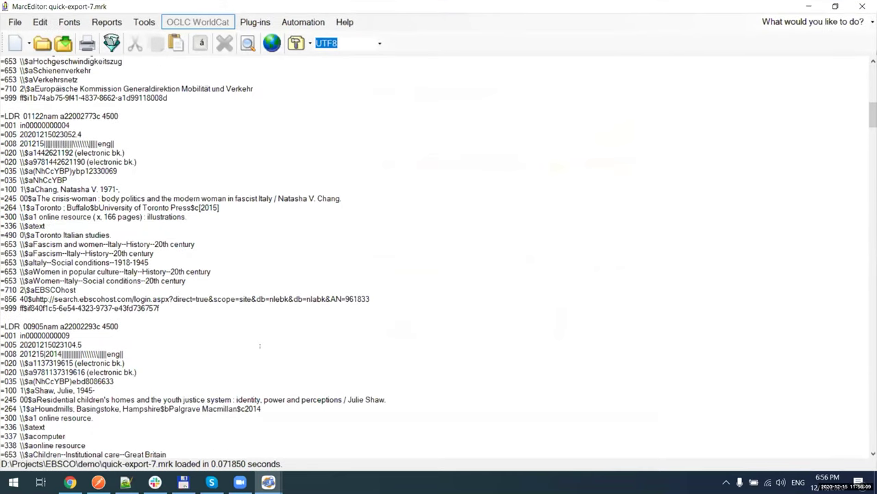
scroll(260, 345, "down", 12)
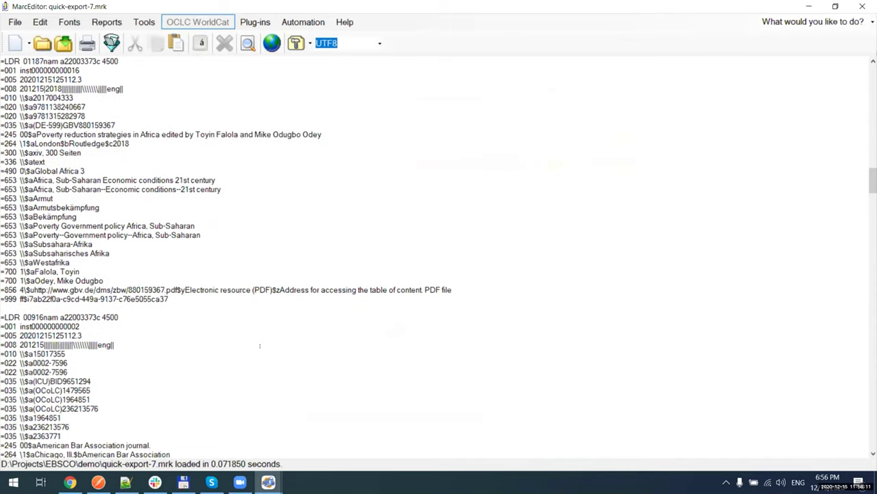
scroll(413, 229, "down", 12)
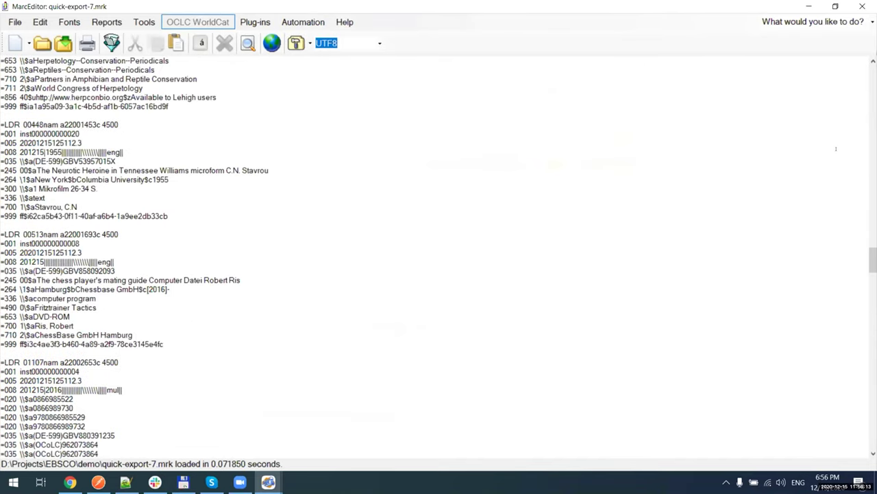
left_click(808, 7)
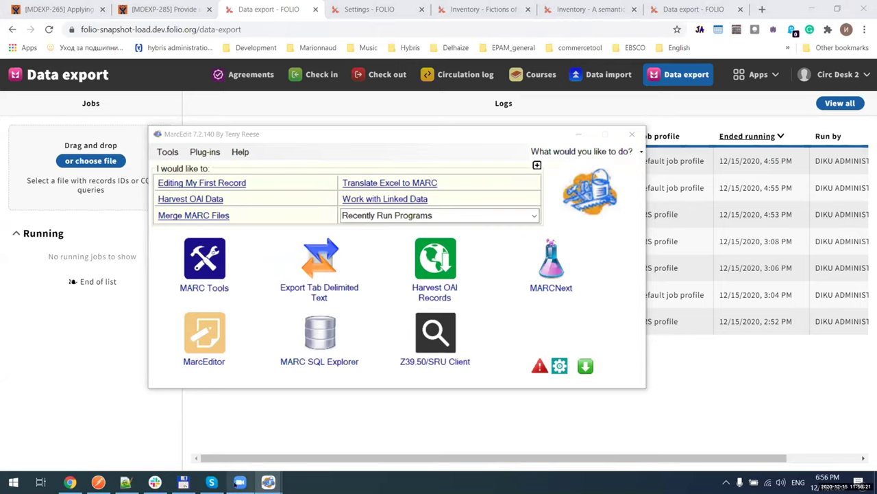
left_click(798, 9)
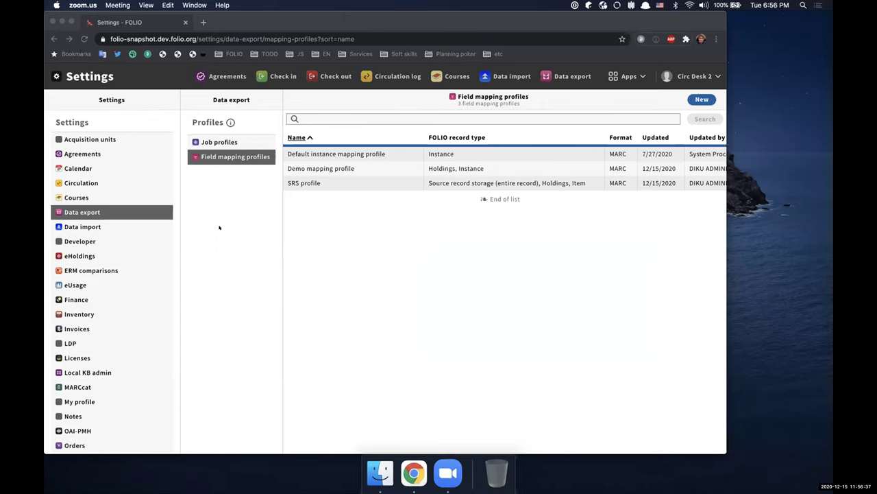
Open the Demo mapping profile for editing and bring up its transformations selection
left_click(226, 229)
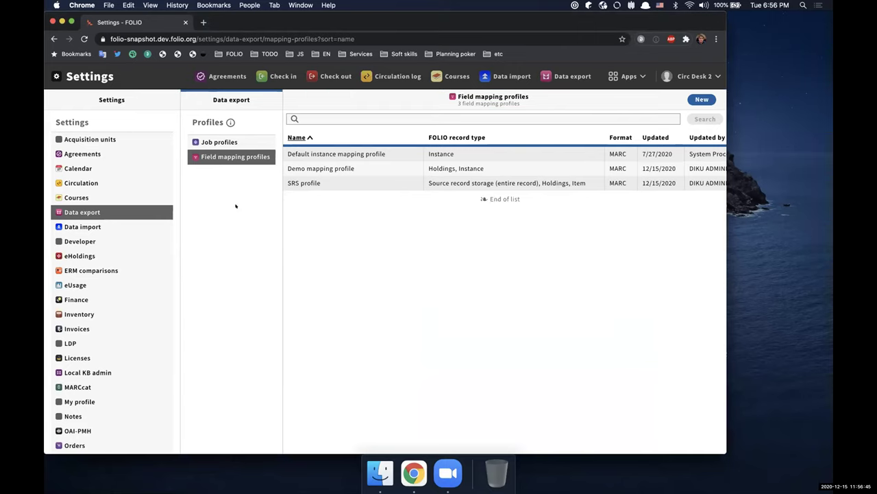
left_click(309, 168)
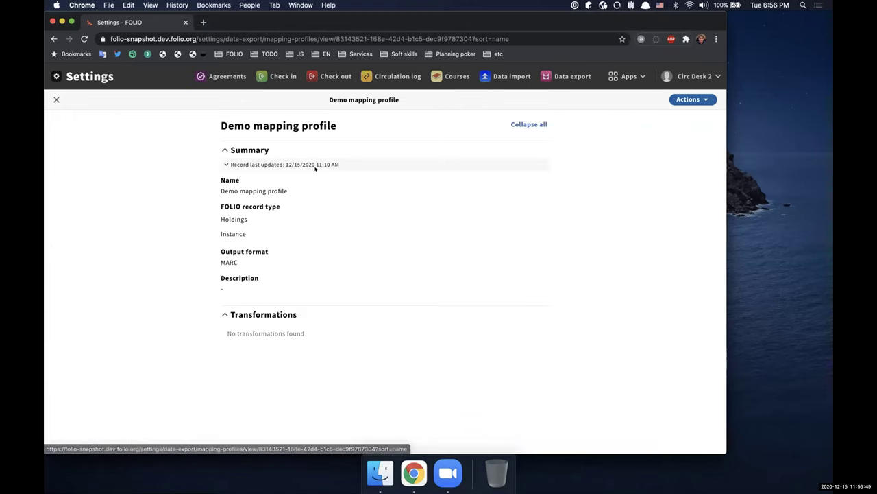
left_click(699, 101)
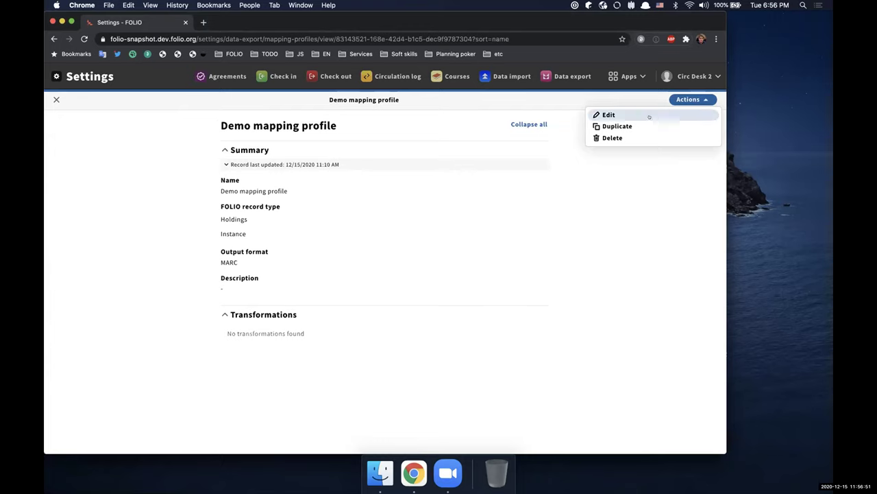
left_click(641, 112)
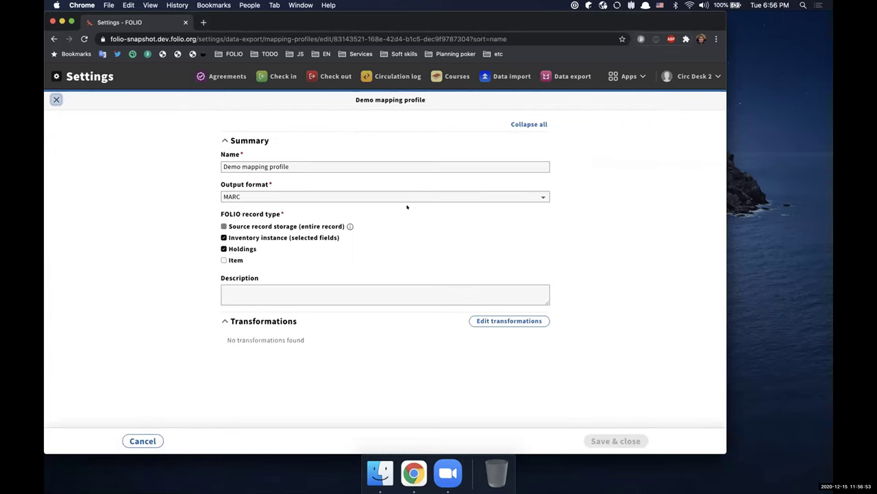
left_click(498, 322)
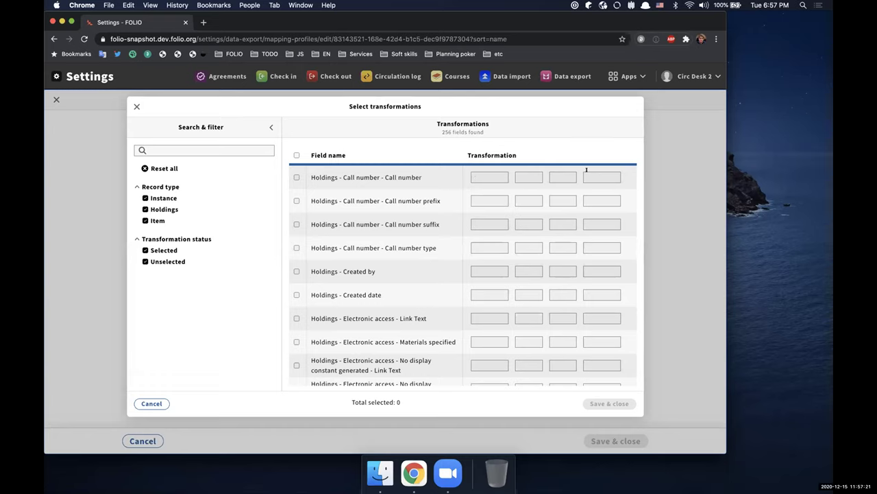
Examine the separate transformation input fields for Holdings - Call number - Call number
left_click(482, 175)
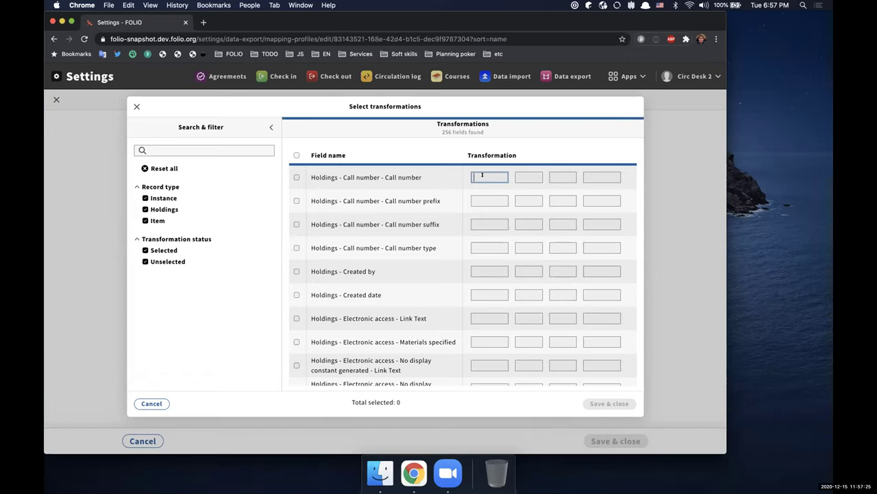
left_click(528, 173)
left_click(558, 172)
left_click(596, 171)
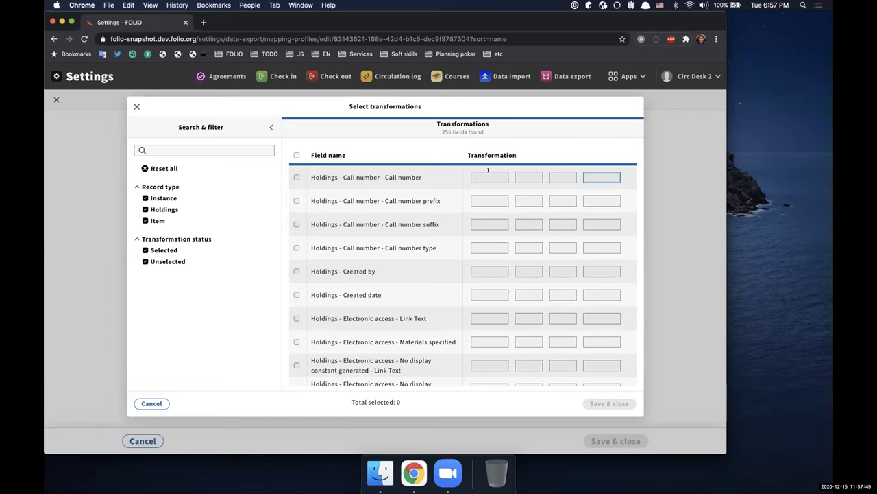
left_click(491, 175)
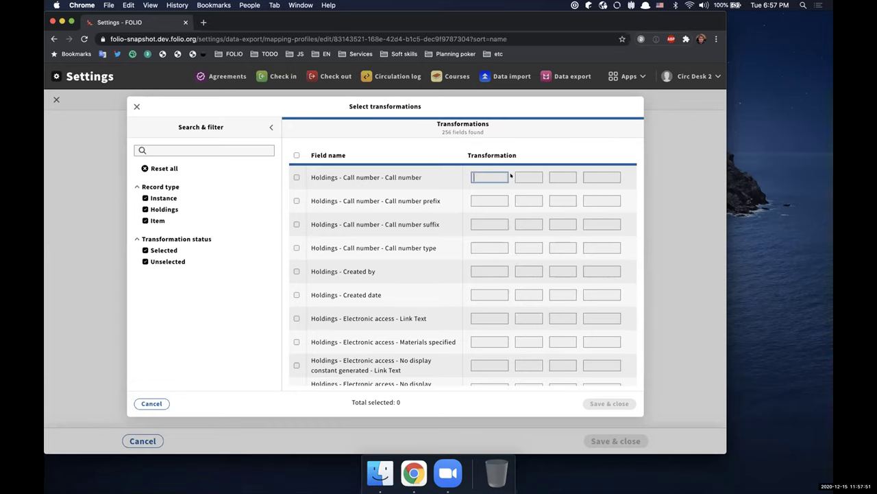
left_click(526, 176)
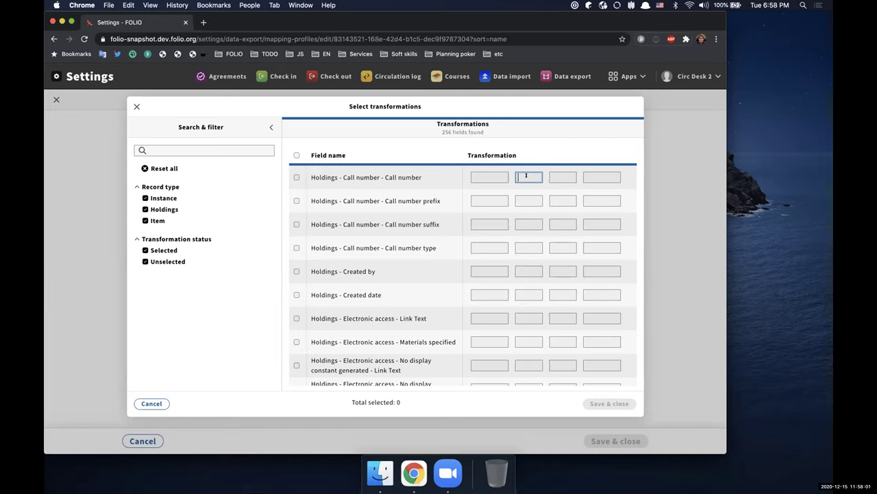
left_click(592, 177)
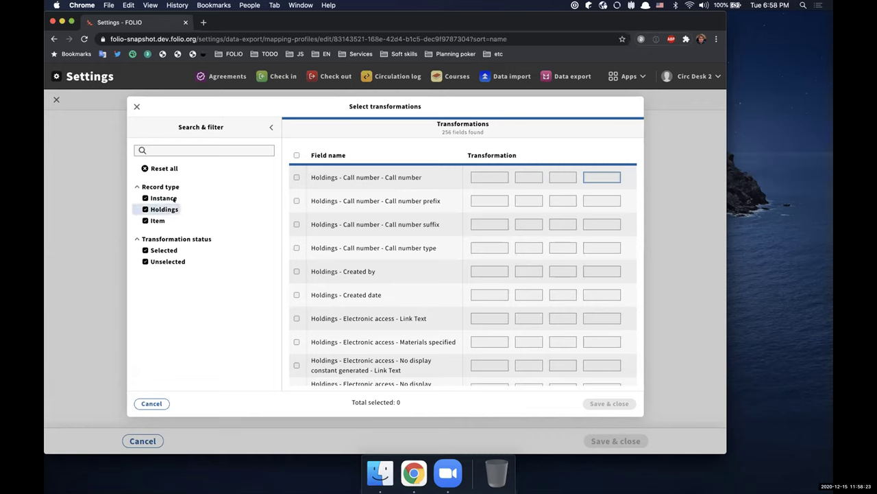
left_click(488, 176)
key("Tab")
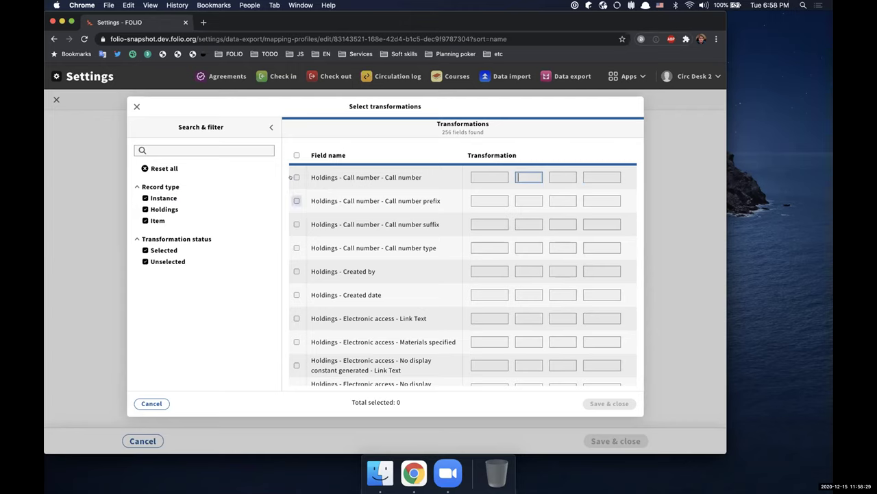
Select Holdings - Call number - Call number and enter 900 as its field and $ as its subfield
left_click(296, 177)
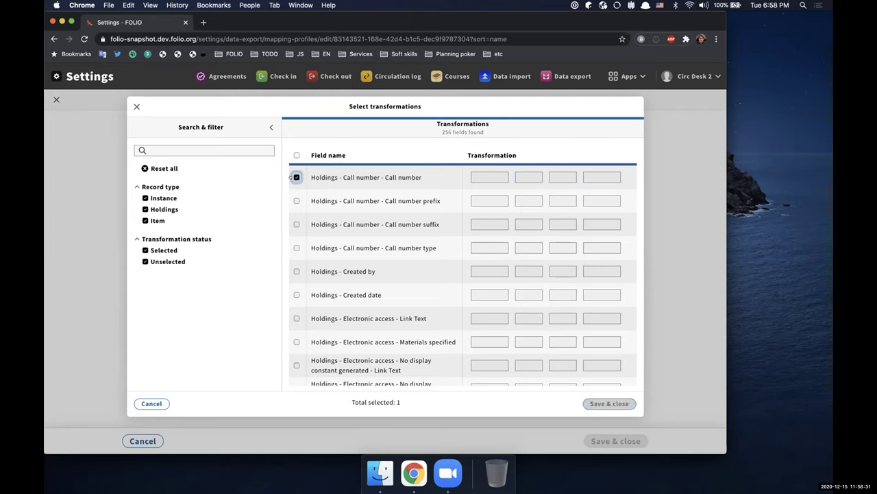
left_click(475, 176)
type("900")
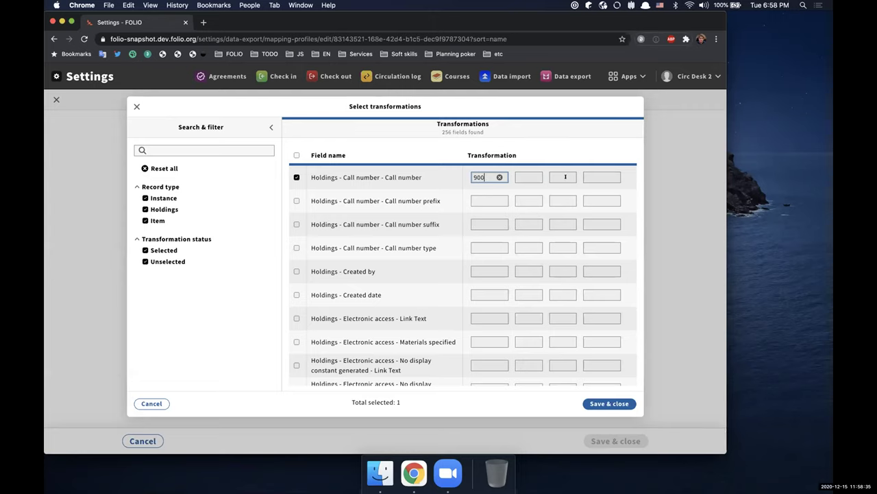
left_click(592, 179)
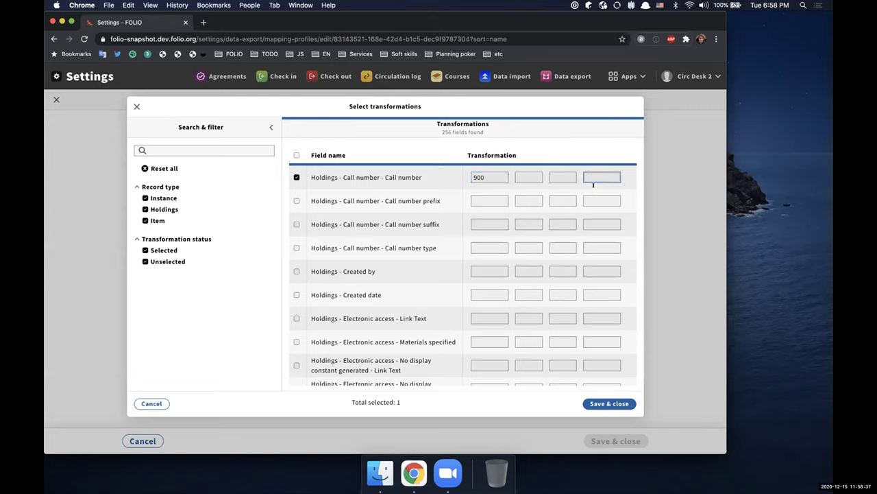
type("$")
Select Instance - Alternative title - Added title page title, and filter the list to selected instance and holdings transformations
left_click(146, 218)
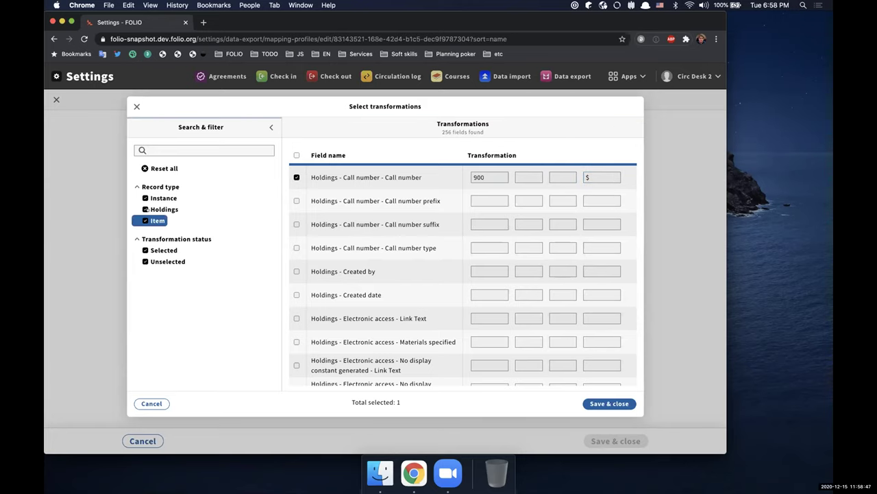
left_click(152, 209)
left_click(296, 176)
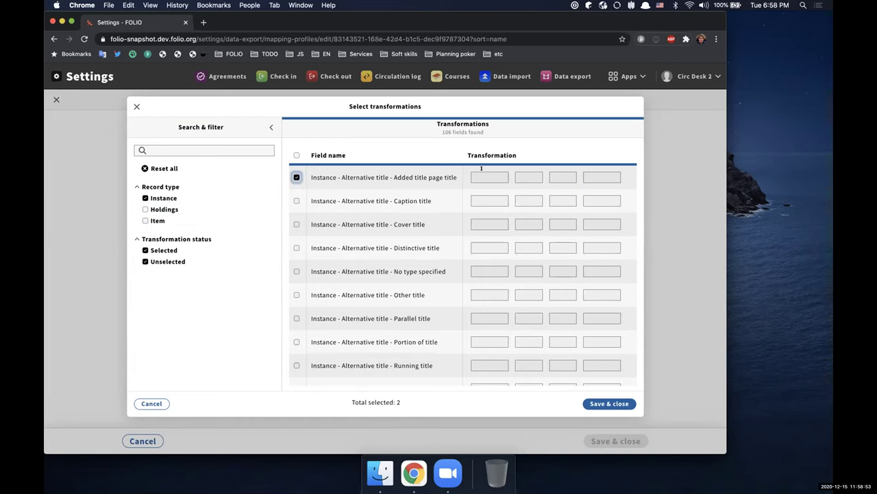
left_click(164, 209)
left_click(165, 261)
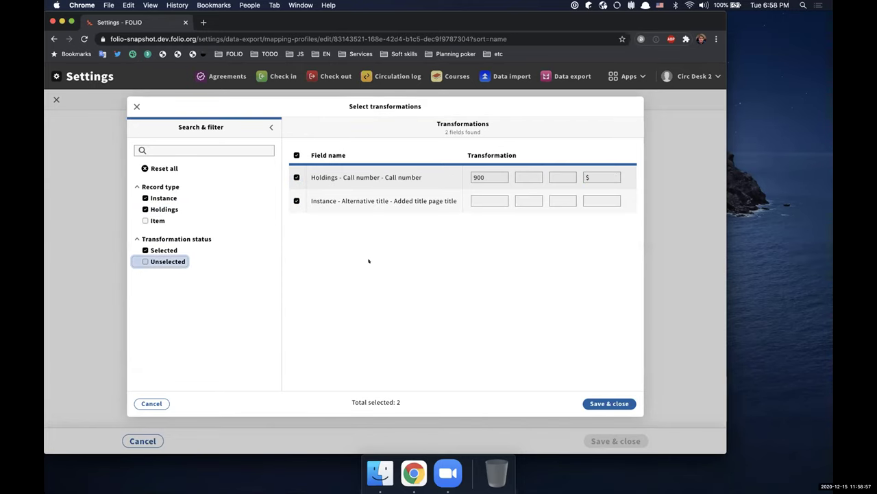
Try to save the selected transformations with the call number's indicators blank and only $ as its subfield
left_click(521, 176)
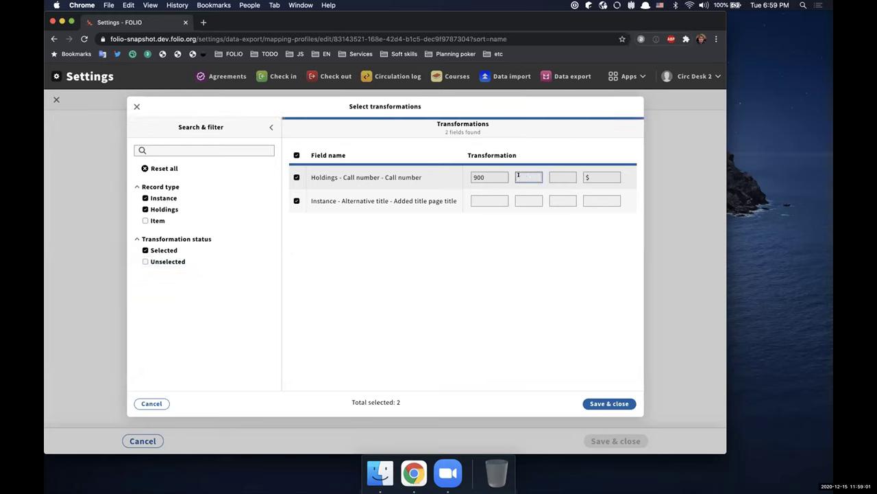
key("Tab")
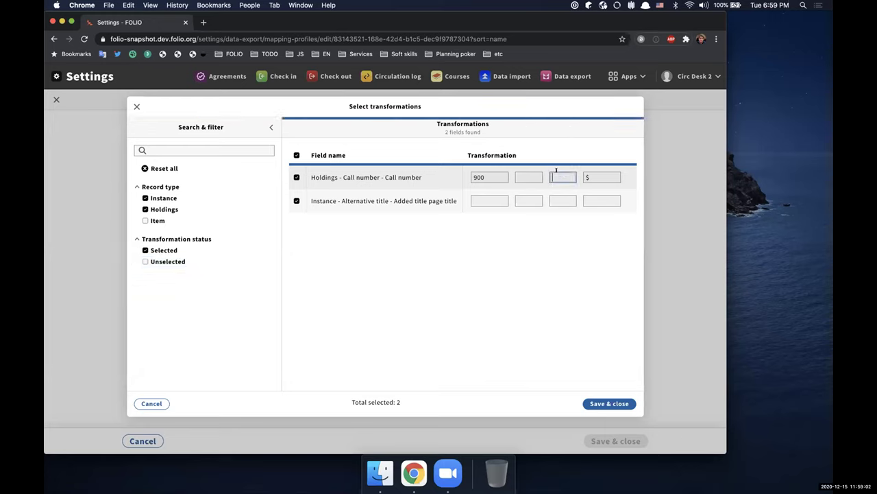
left_click(519, 177)
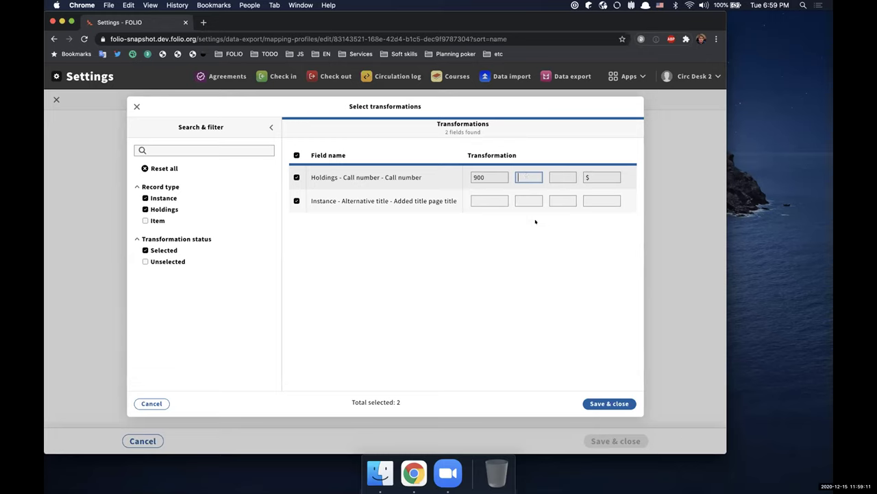
left_click(598, 403)
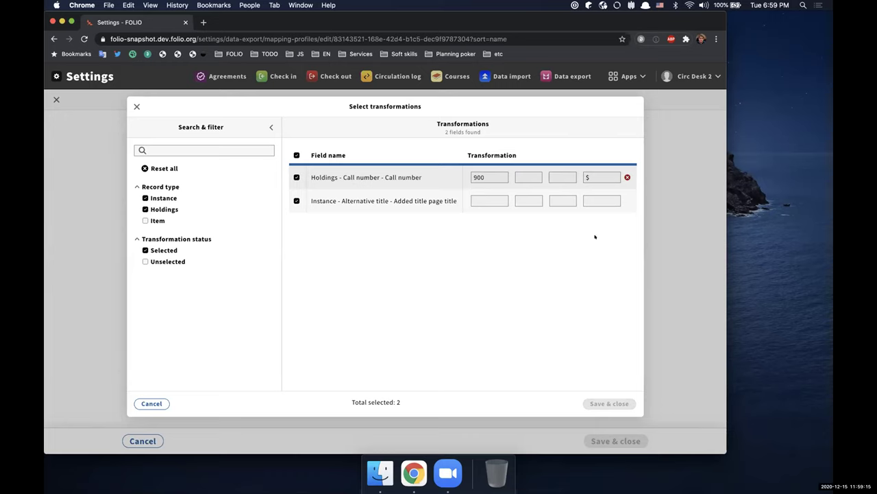
Examine the validation hint shown for the Holdings - Call number - Call number transformation
left_click(626, 177)
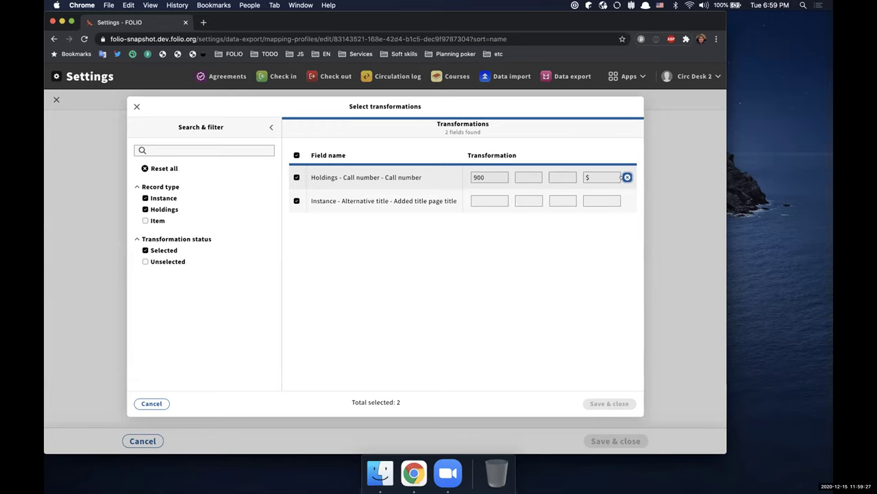
mouse_move(620, 176)
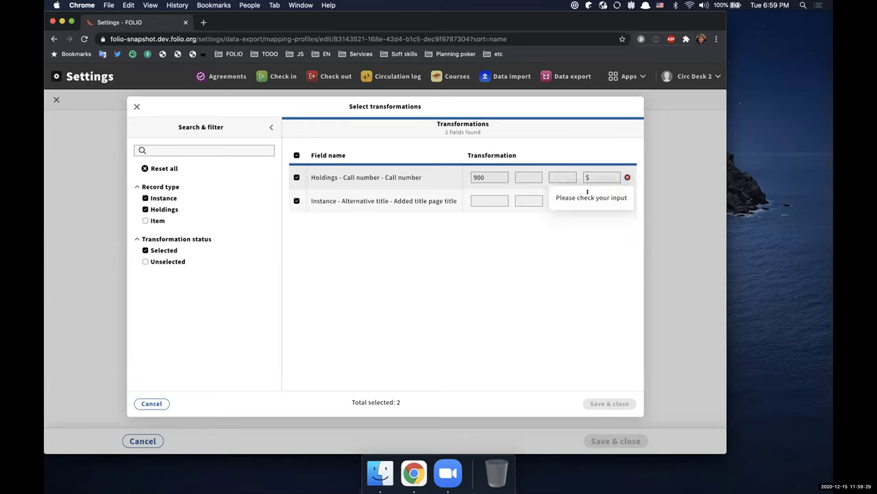
left_click_drag(557, 197, 625, 198)
left_click(557, 193)
left_click_drag(555, 192, 612, 193)
left_click(601, 193)
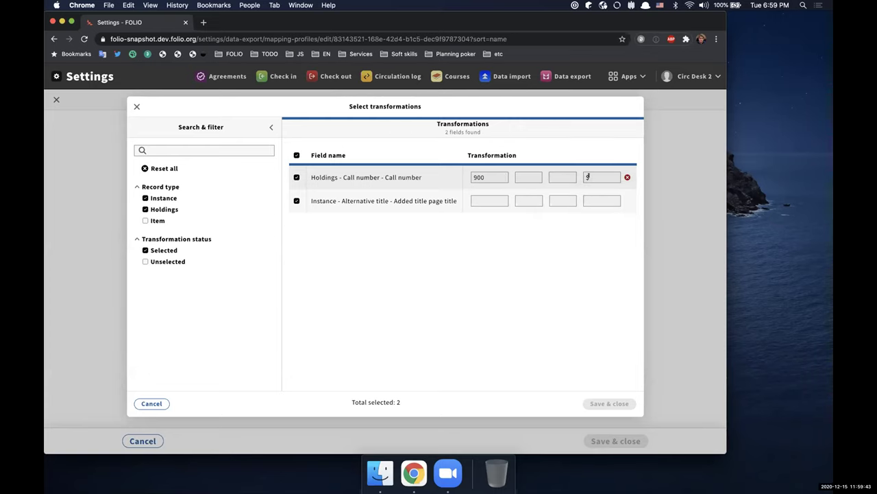
Complete the call number transformation's subfield as $a and save both the transformations and the Demo mapping profile
left_click(593, 177)
type("a")
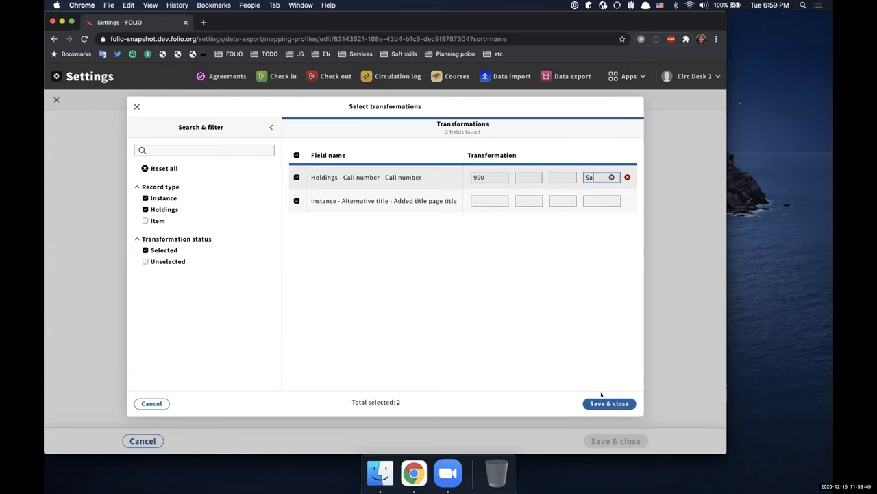
left_click(608, 404)
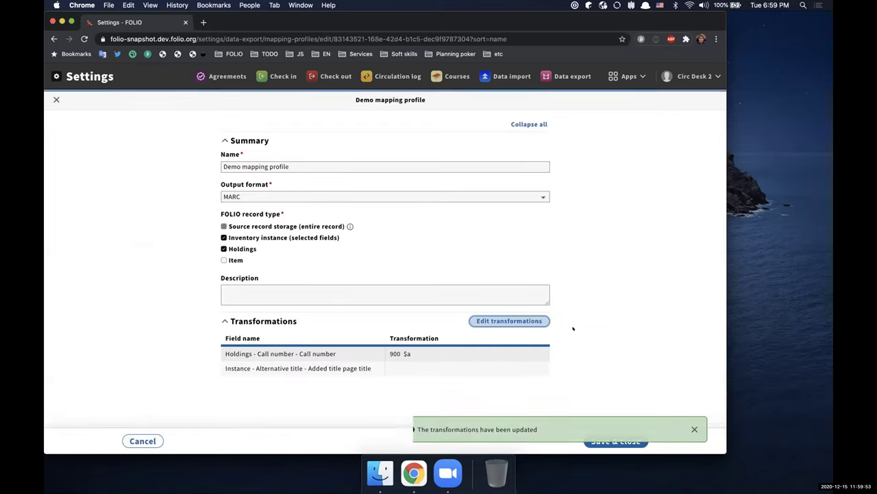
left_click(679, 428)
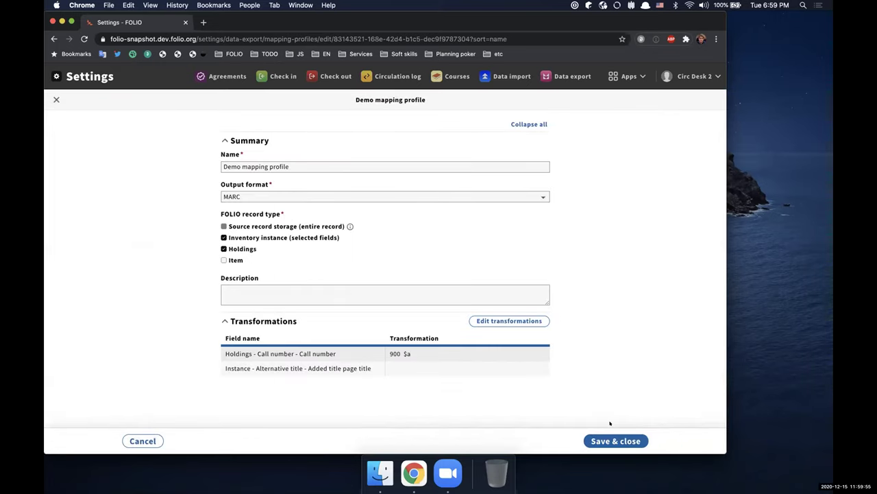
left_click(608, 442)
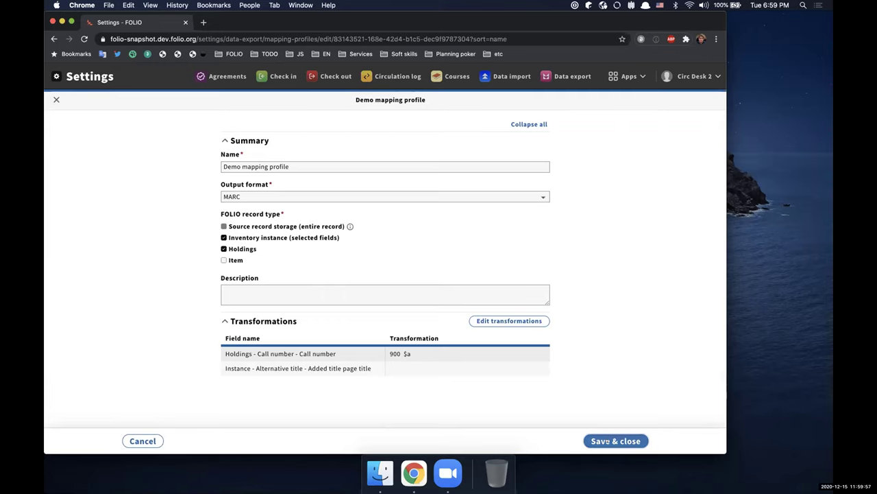
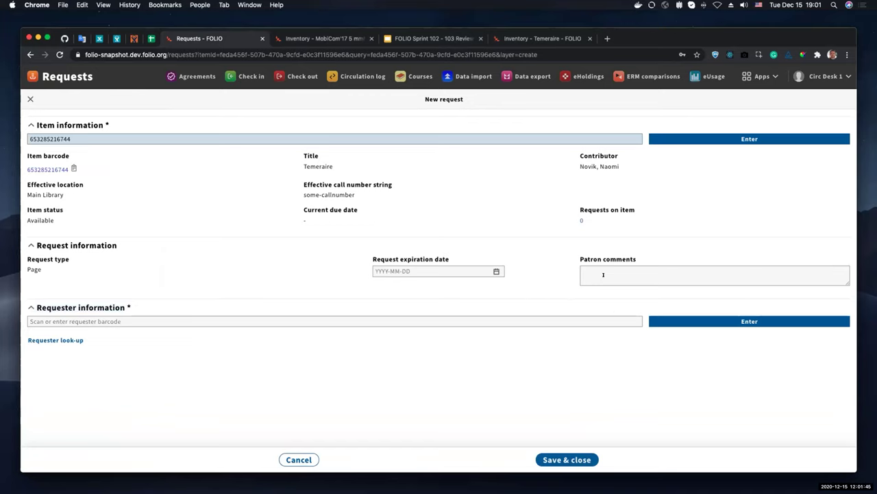
Enter "Test comment" as the new request's patron comments and choose a requester from the active users
left_click(596, 269)
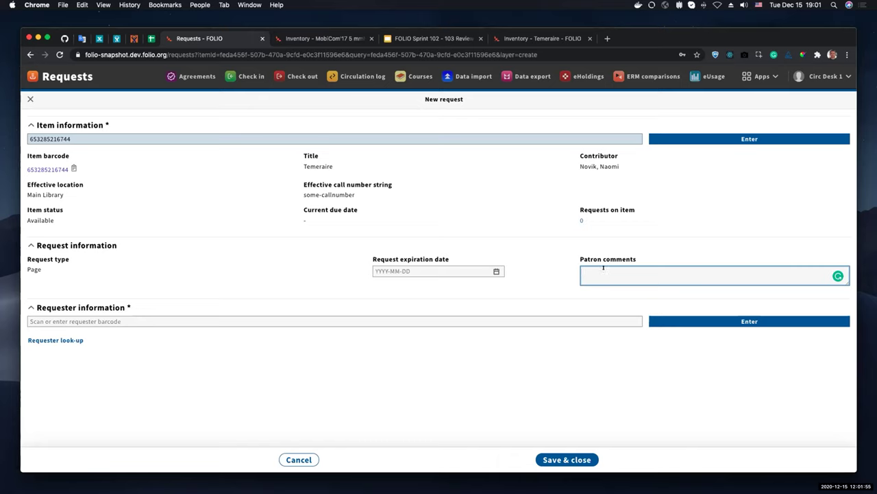
type("Te")
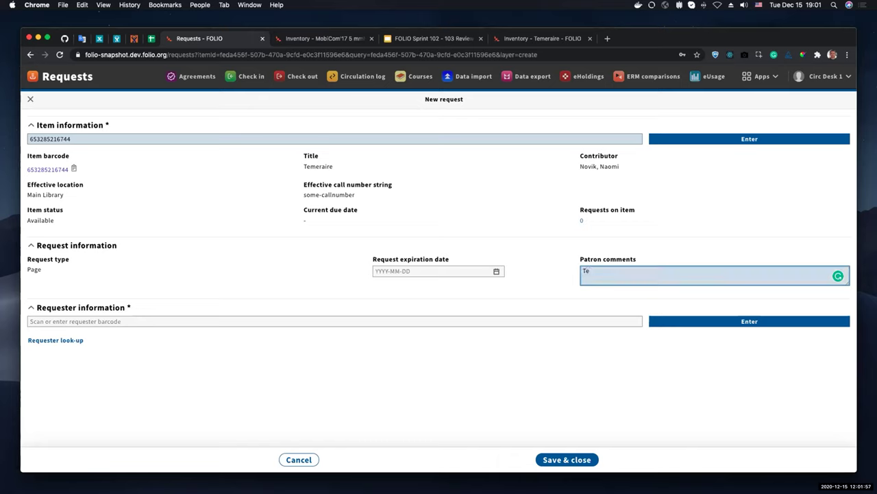
type("st comment")
left_click(61, 337)
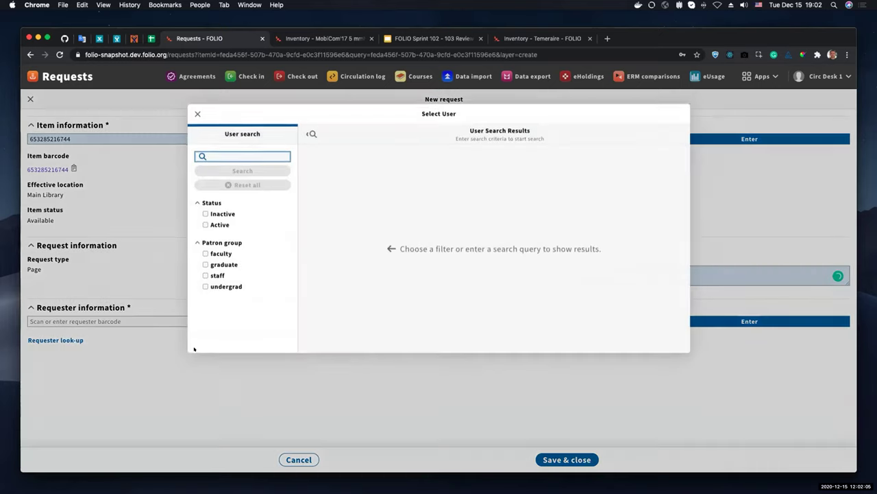
left_click(205, 223)
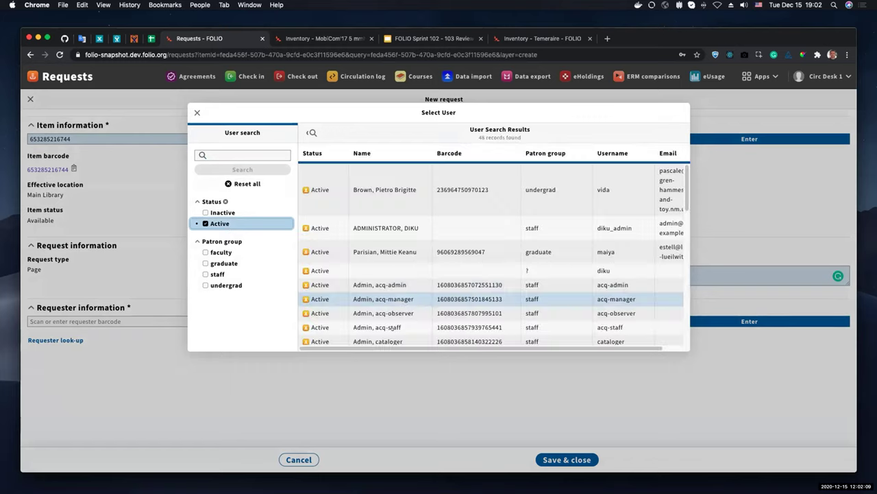
scroll(392, 323, "down", 5)
left_click(378, 309)
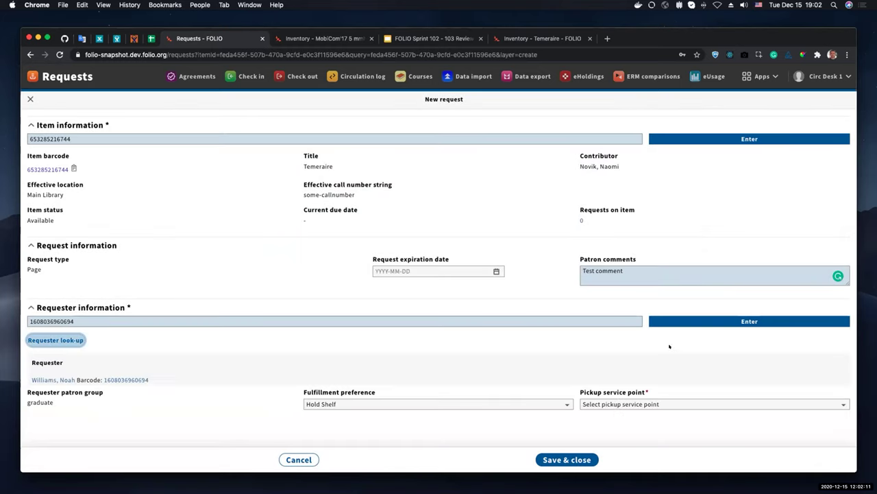
Set the request's pickup service point to Circ Desk 1 and save the request
left_click(610, 404)
left_click(603, 416)
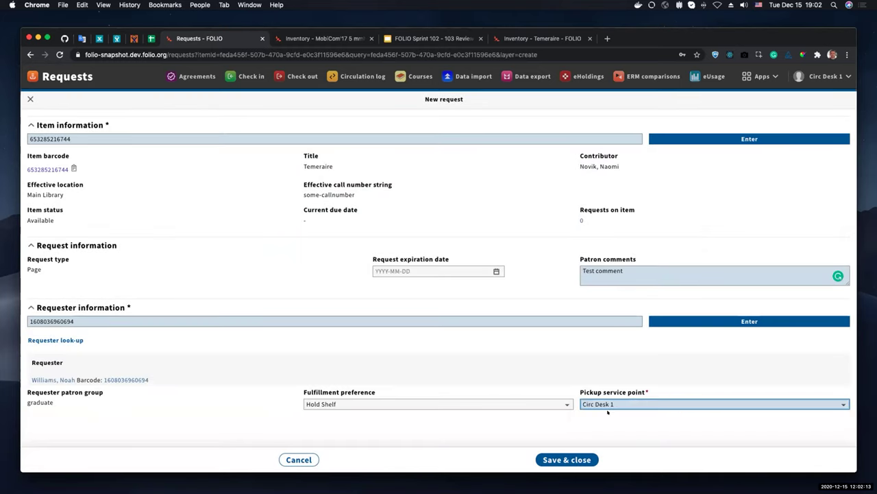
key("Return")
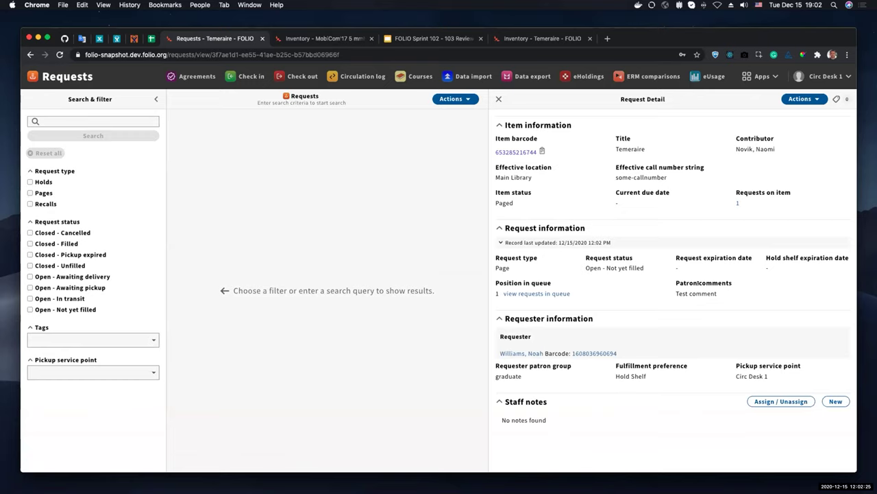
Open the saved Temeraire request for editing to examine its patron comments, and close it without changes
left_click(800, 99)
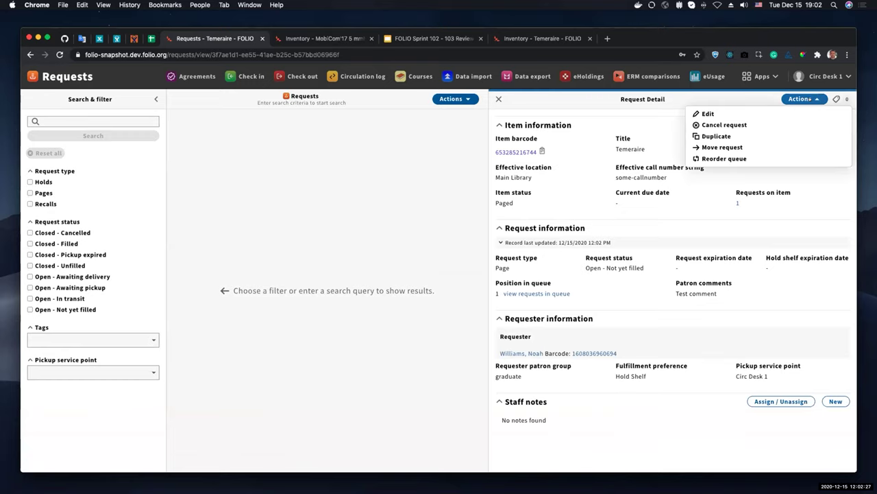
left_click(737, 111)
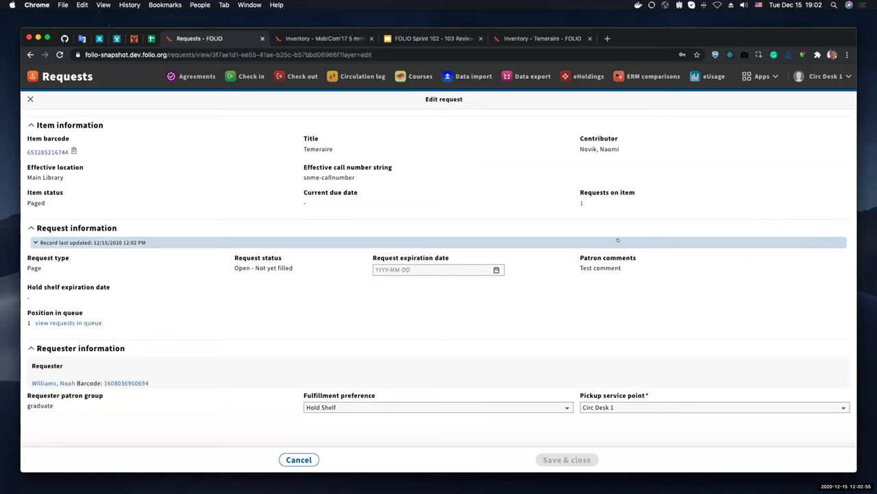
left_click(28, 99)
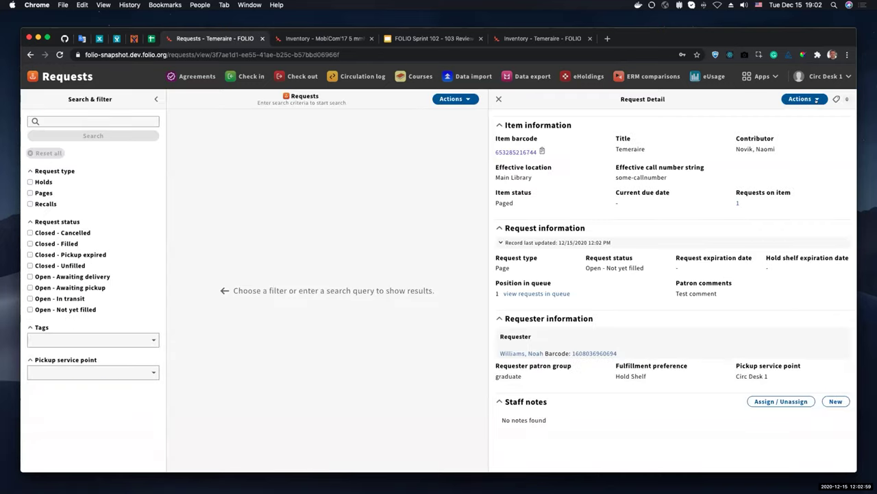
Check in the requested Temeraire item with its copied barcode and close the awaiting-pickup notice
left_click(541, 151)
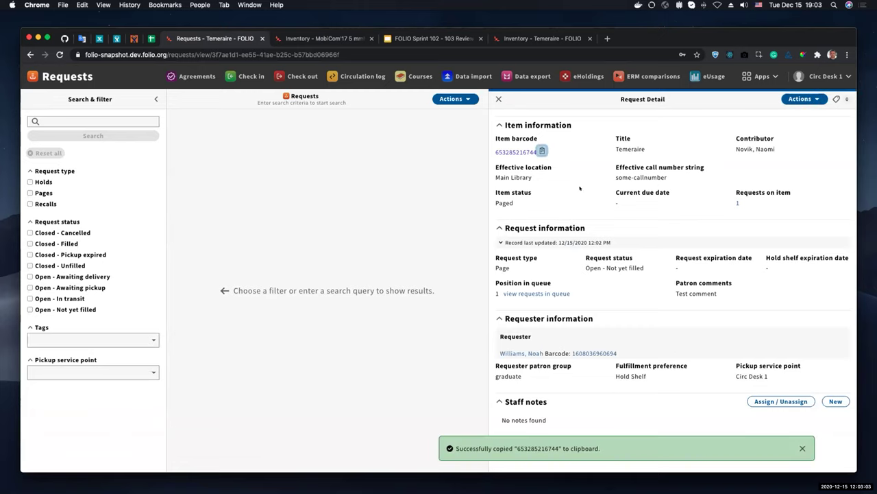
left_click(251, 76)
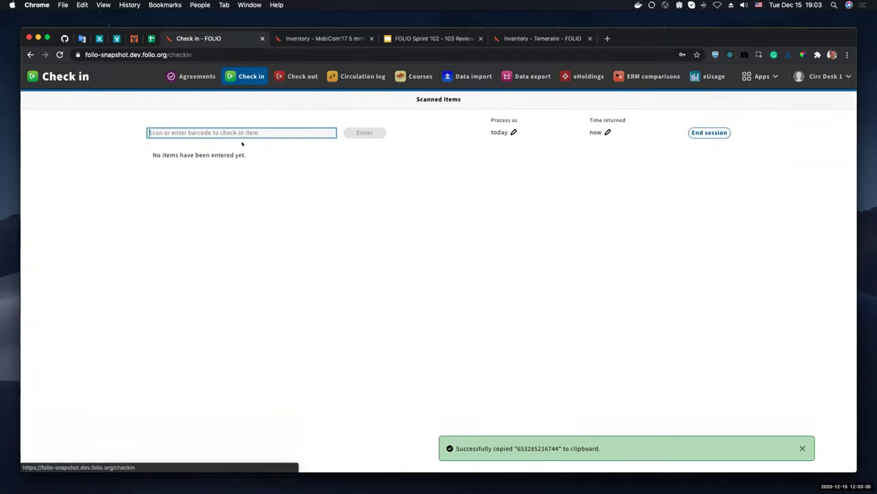
right_click(281, 129)
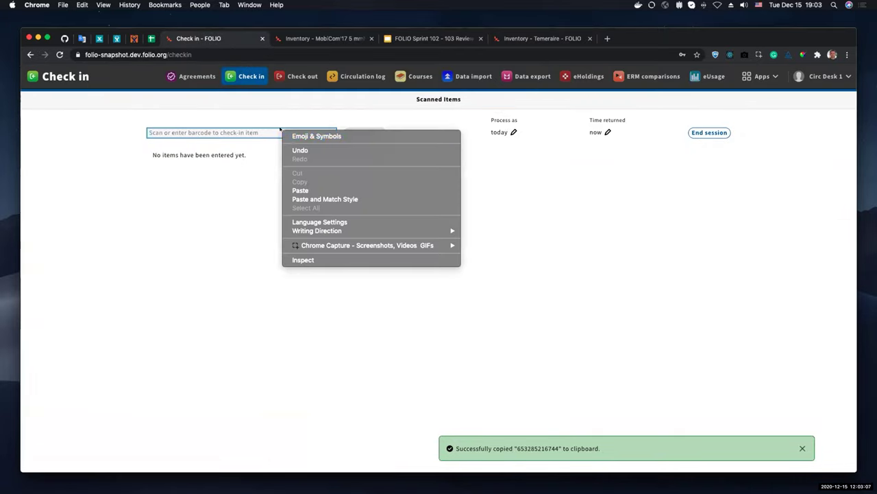
left_click(299, 190)
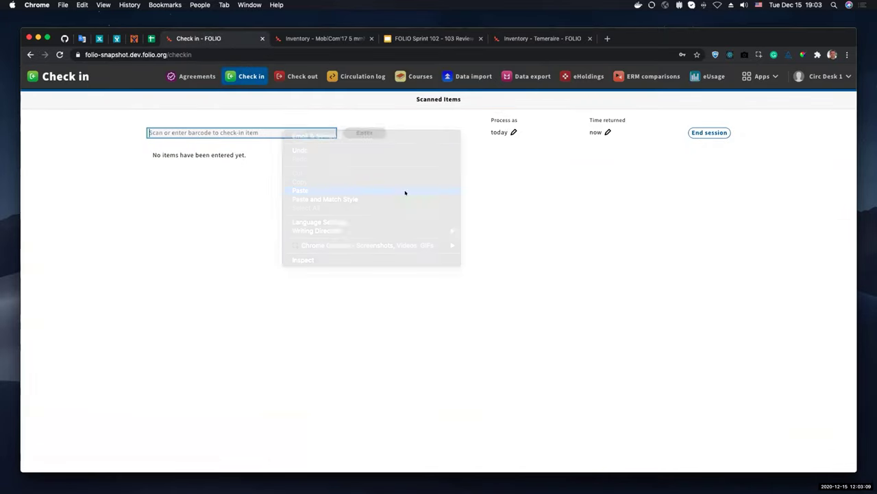
left_click(372, 136)
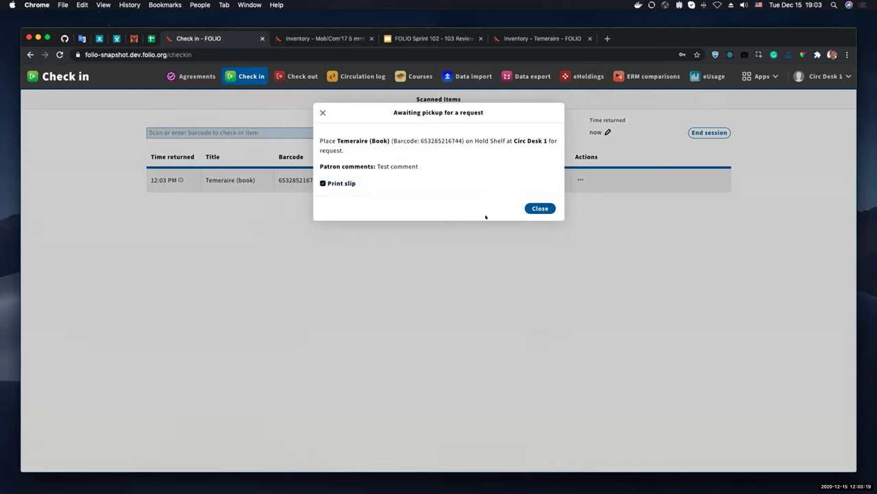
left_click(531, 209)
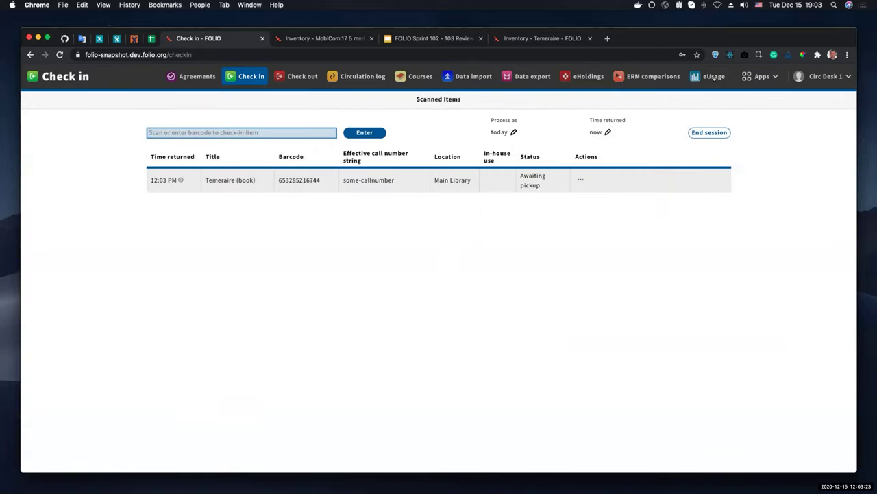
Open the Temeraire request for editing in Requests to examine its hold shelf expiration date and time, and close it without changes
left_click(761, 76)
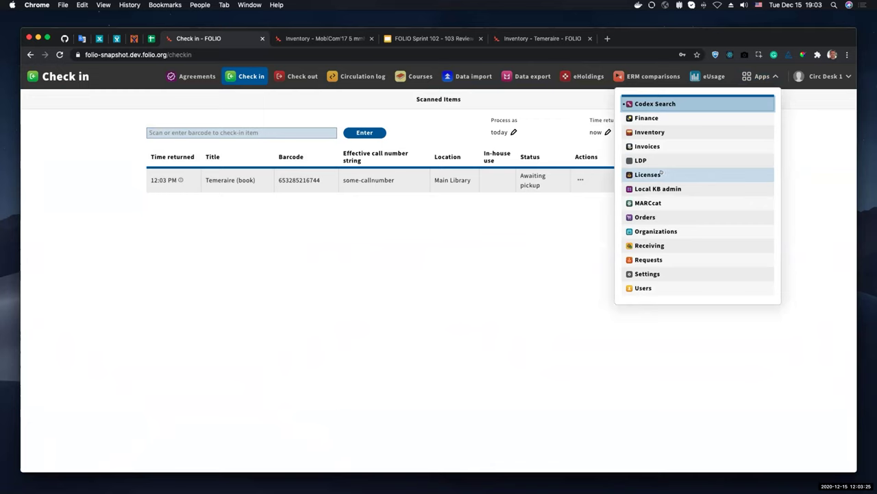
left_click(660, 254)
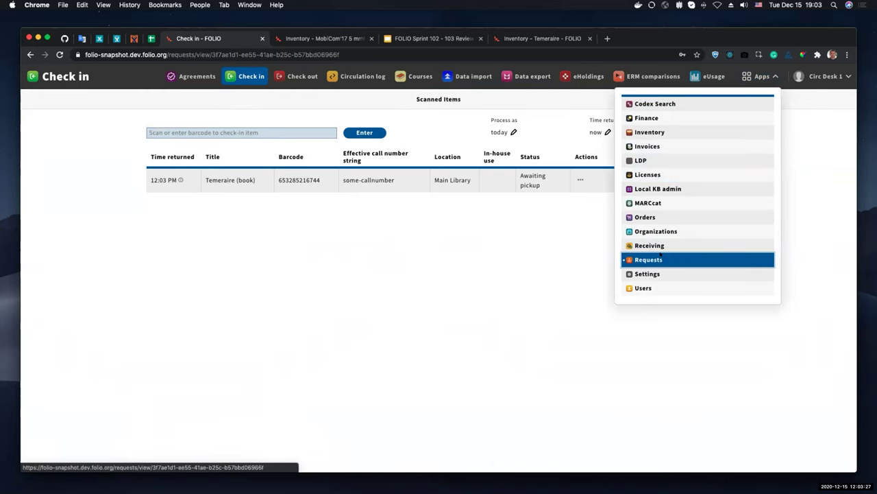
left_click(795, 98)
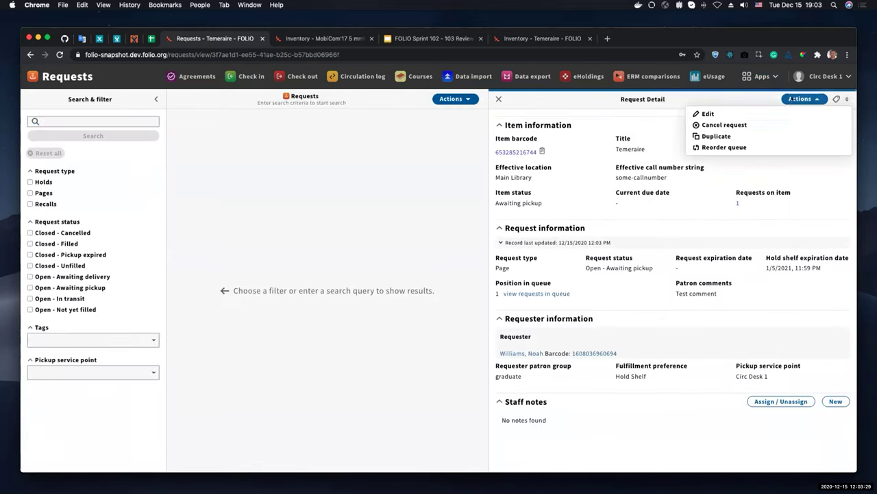
left_click(717, 113)
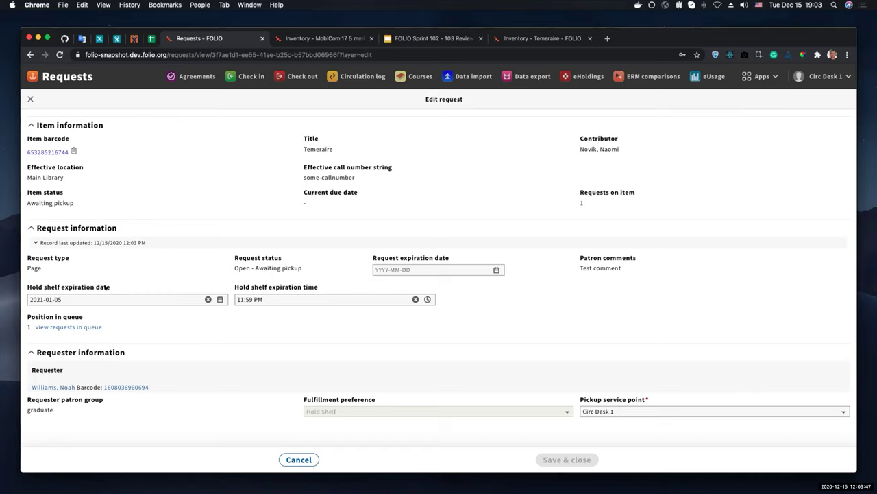
left_click(286, 299)
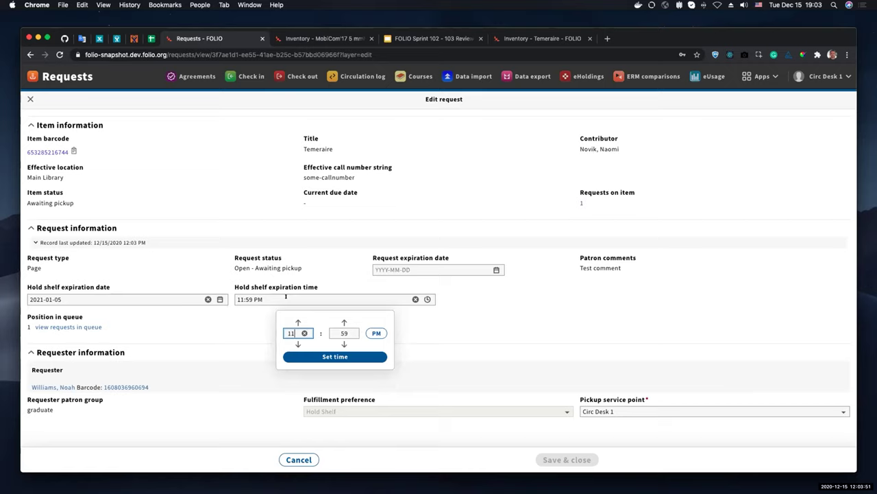
left_click(485, 326)
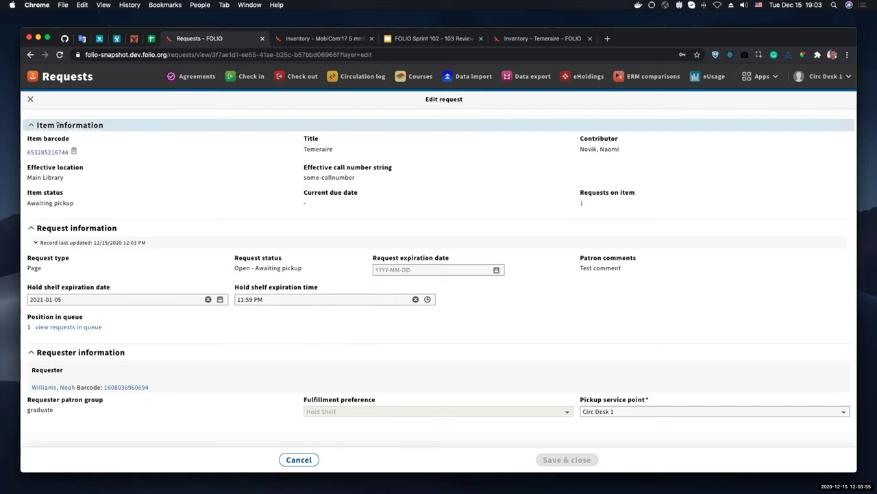
left_click(30, 98)
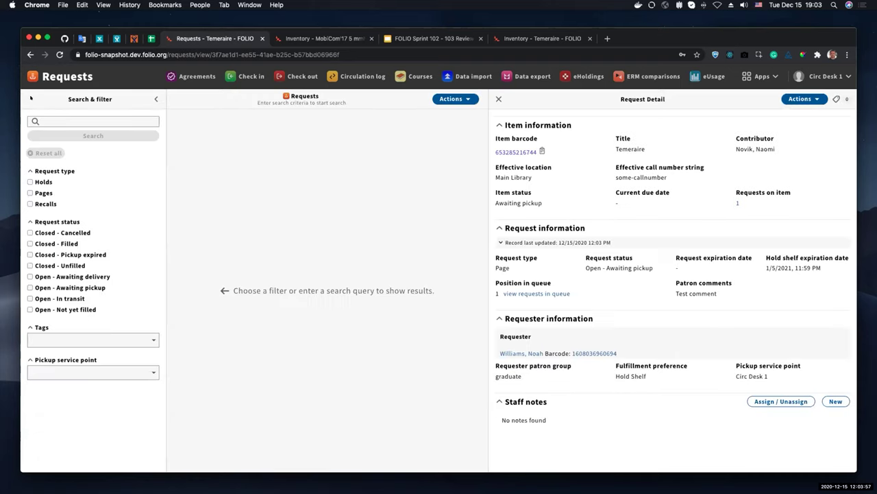
Filter the requests by the open statuses Not yet filled, In transit, Awaiting pickup and Awaiting delivery
left_click(465, 97)
left_click(457, 99)
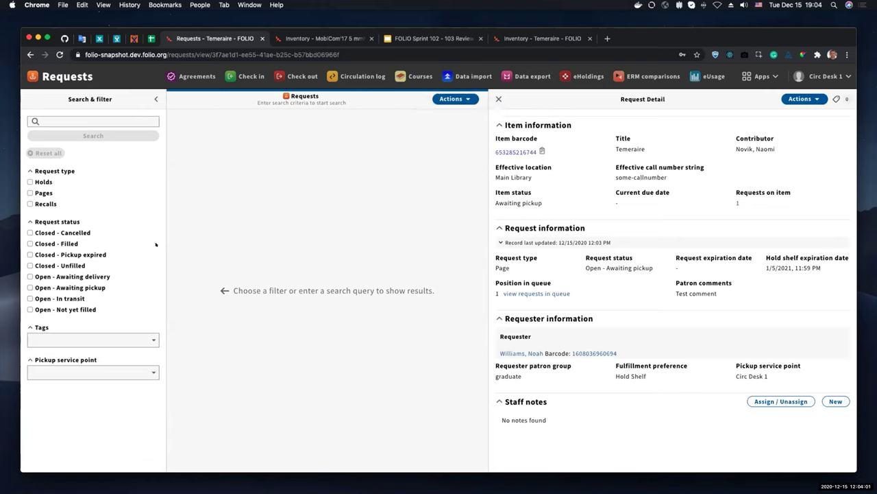
left_click(30, 309)
left_click(31, 298)
left_click(30, 288)
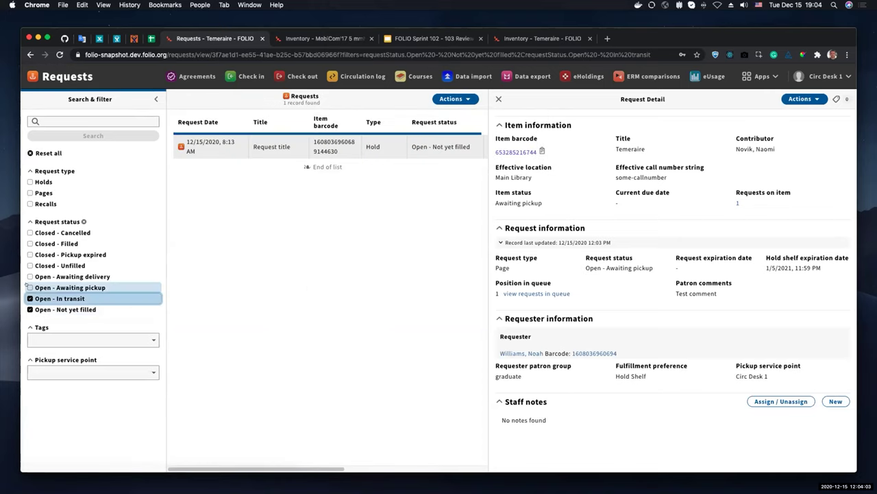
left_click(29, 277)
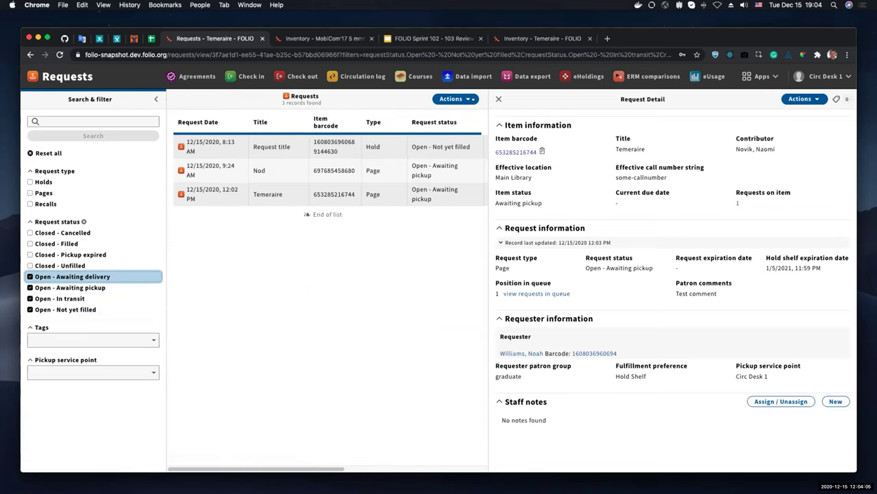
Export the filtered request results to CSV and open the downloaded file in Excel
left_click(465, 97)
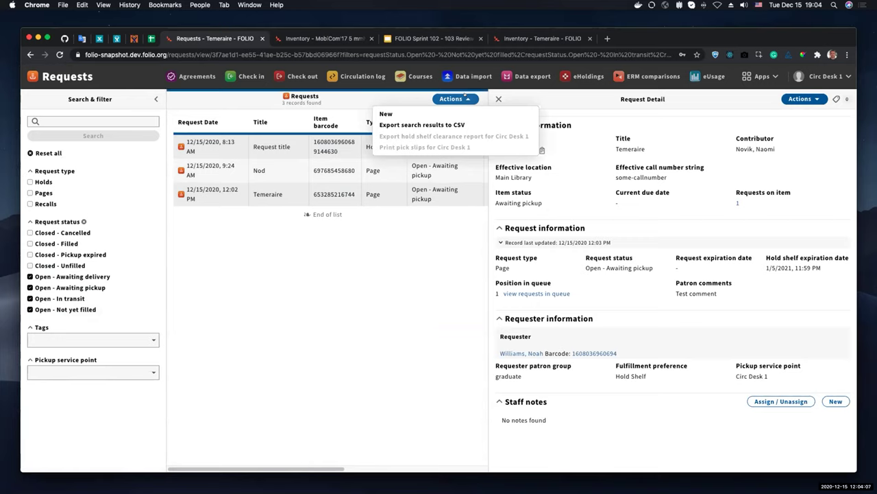
left_click(439, 124)
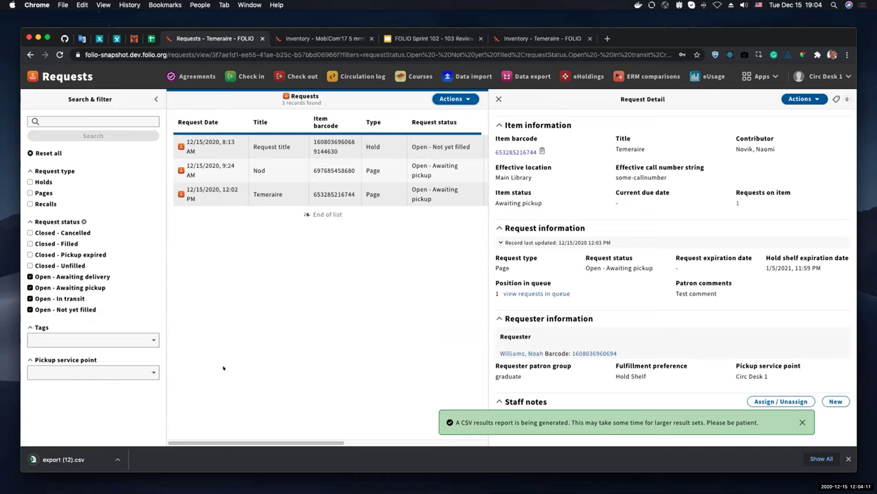
left_click(117, 459)
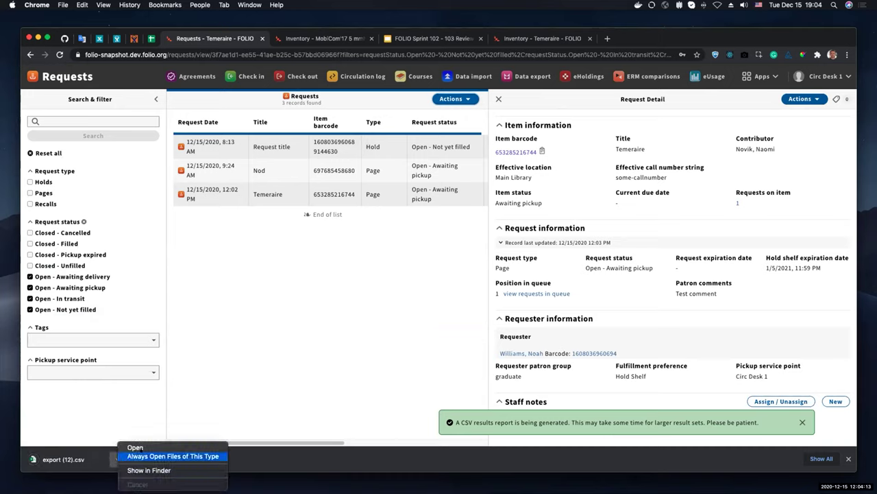
left_click(135, 447)
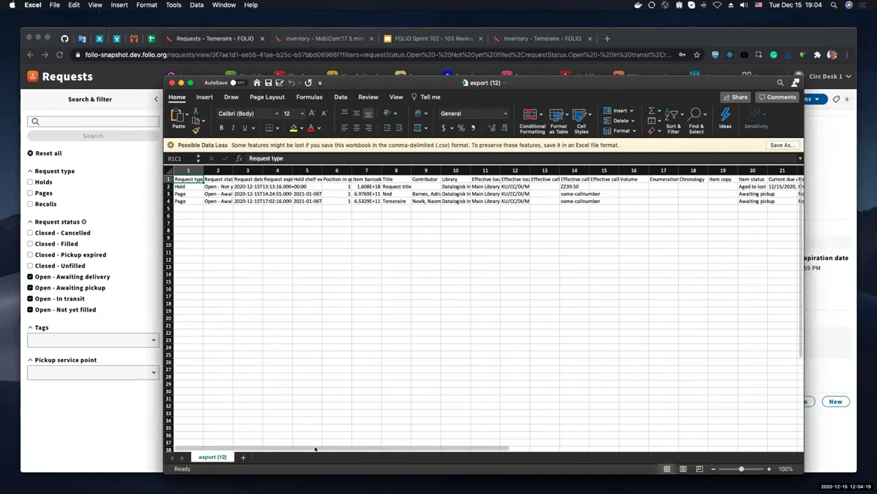
Examine the Patron comments column of the exported requests, widening it to fit its heading, and close the workbook without saving
left_click_drag(316, 448, 604, 437)
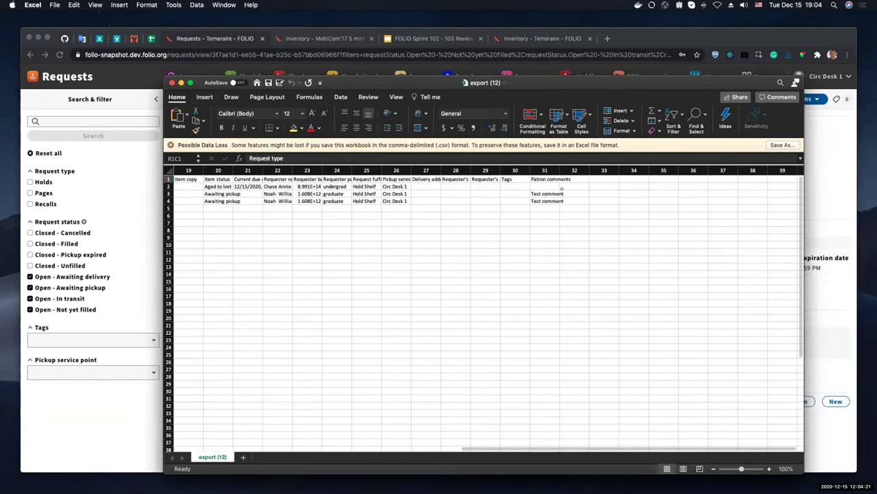
left_click_drag(561, 170, 578, 170)
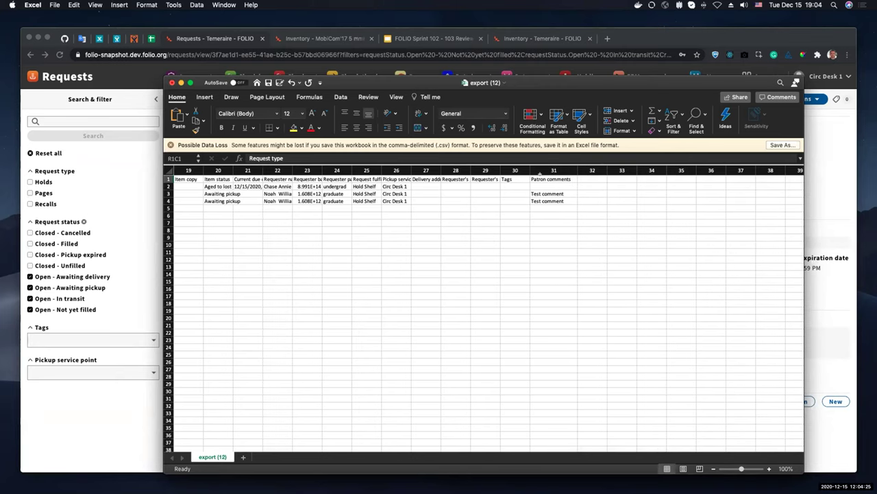
left_click(546, 169)
left_click(172, 82)
left_click(456, 134)
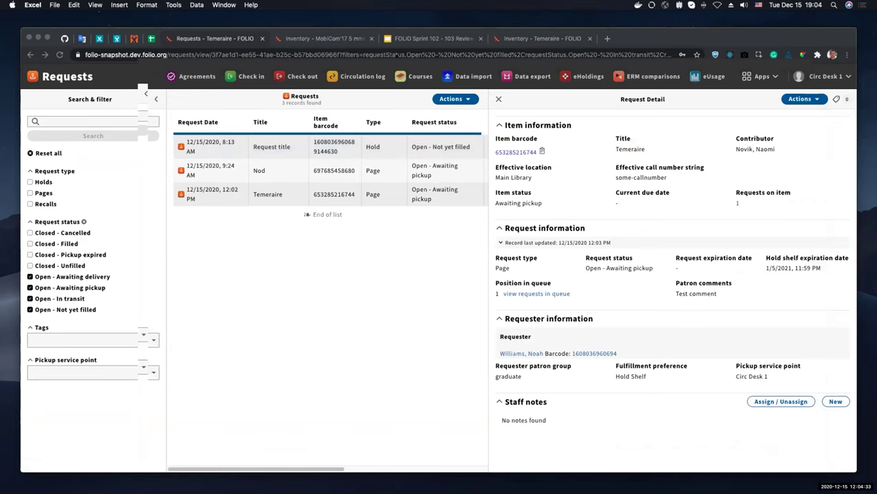
Open the MobiCom'17 instance for editing in Inventory, enlarge the first and last contributor name fields to examine them, and close the form unchanged
left_click(317, 38)
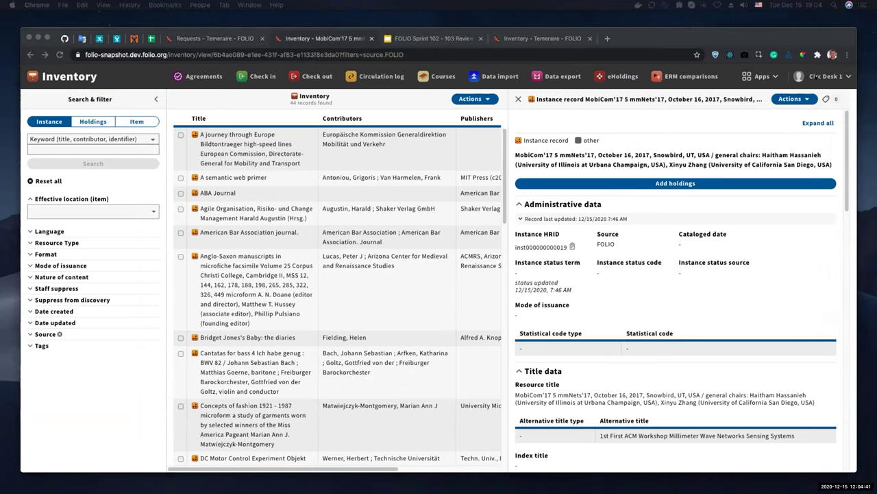
left_click(792, 98)
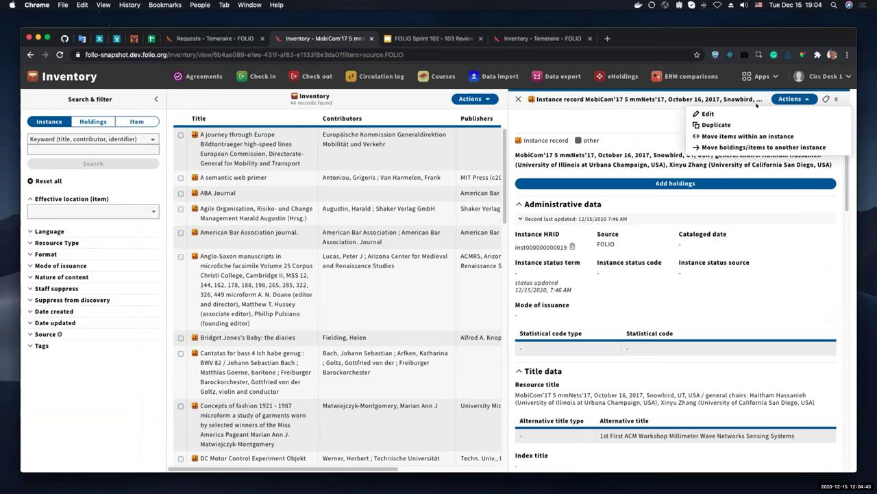
left_click(754, 114)
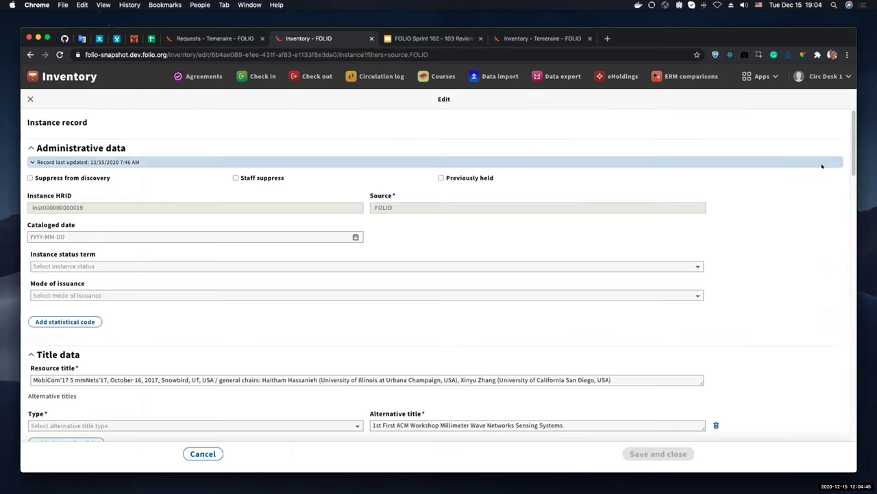
scroll(833, 220, "down", 15)
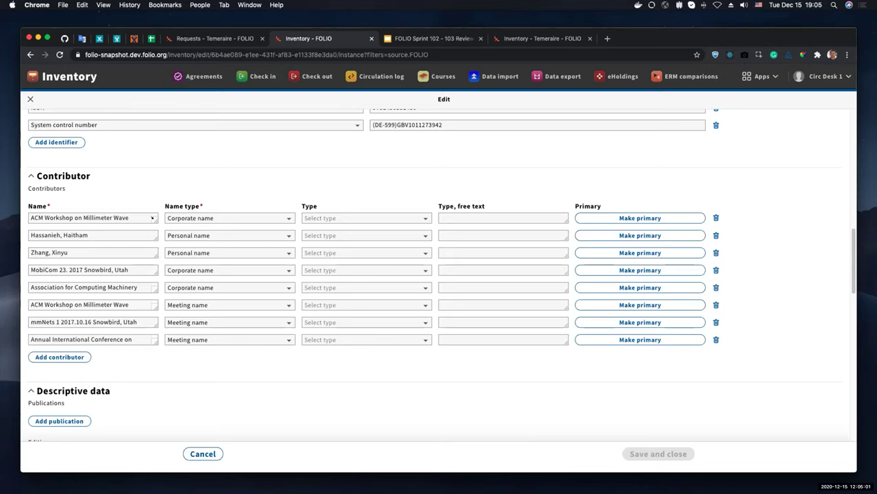
left_click_drag(150, 231, 149, 240)
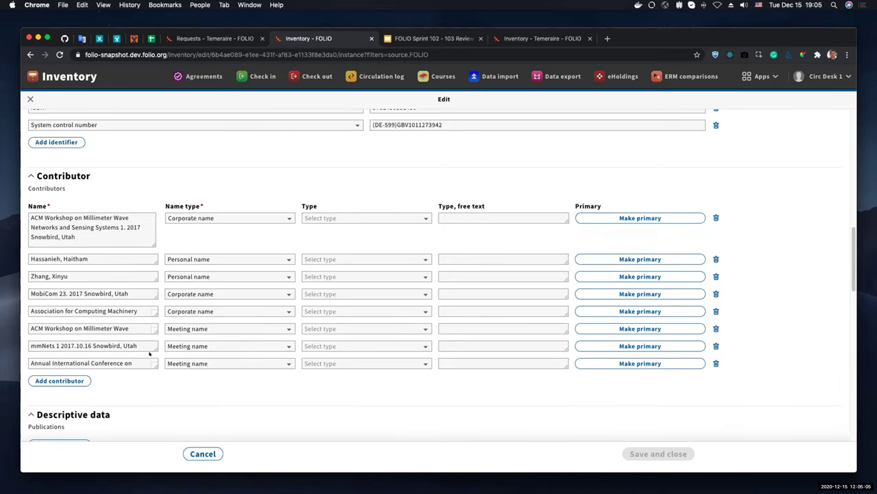
left_click_drag(152, 365, 150, 393)
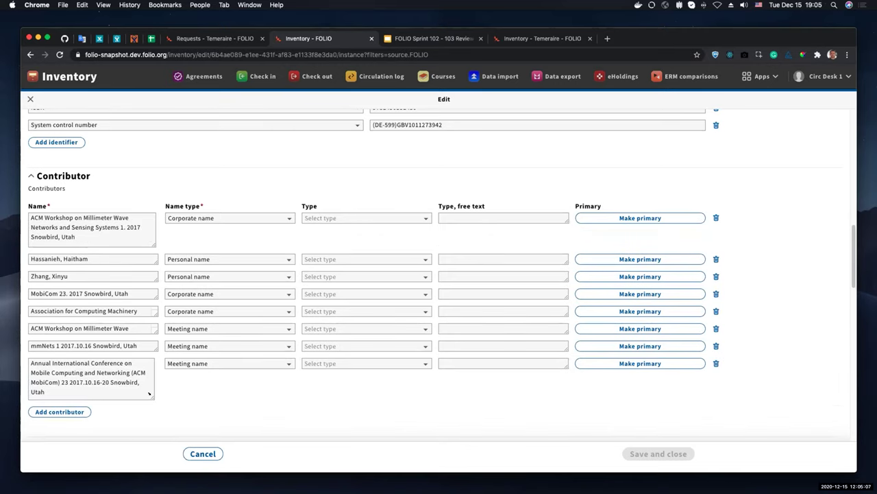
left_click(30, 98)
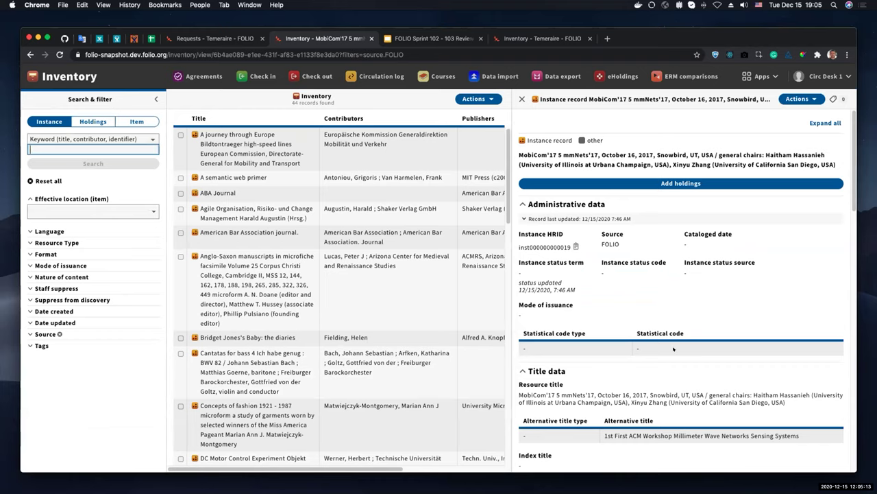
left_click_drag(529, 327, 698, 333)
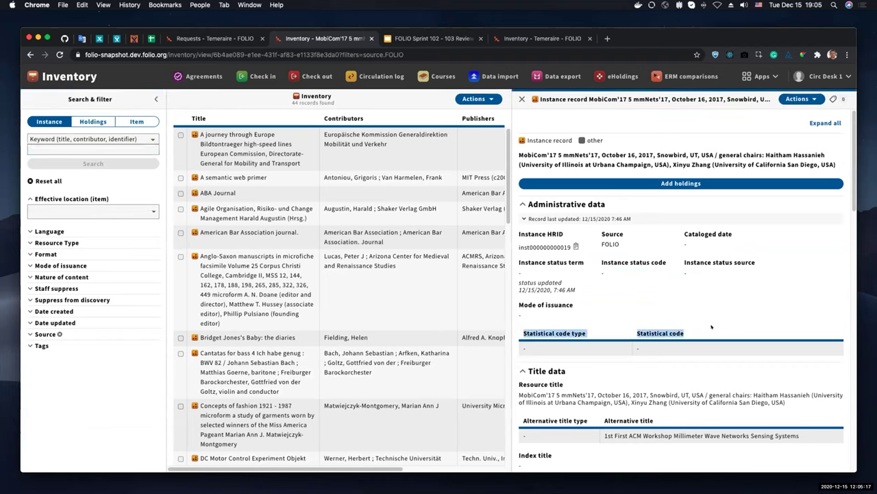
left_click(661, 325)
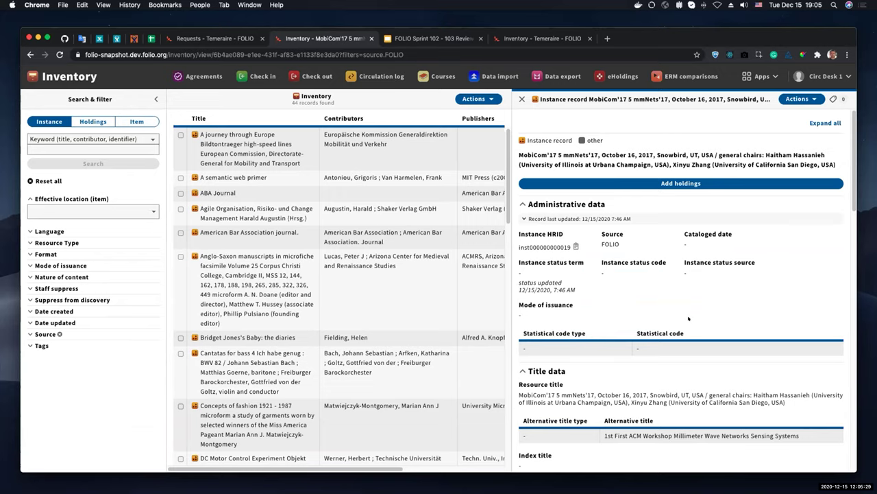
Open the holdings sources in the Inventory settings and examine the source of the FOLIO entry
left_click(761, 76)
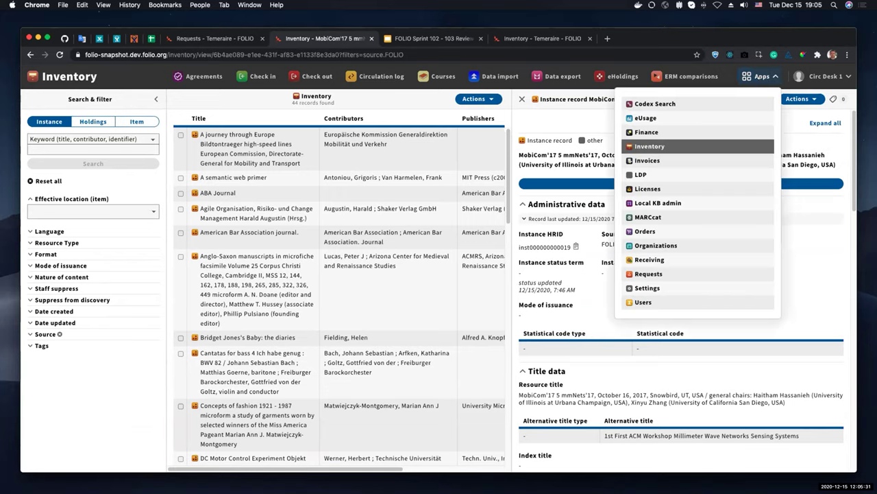
left_click(664, 287)
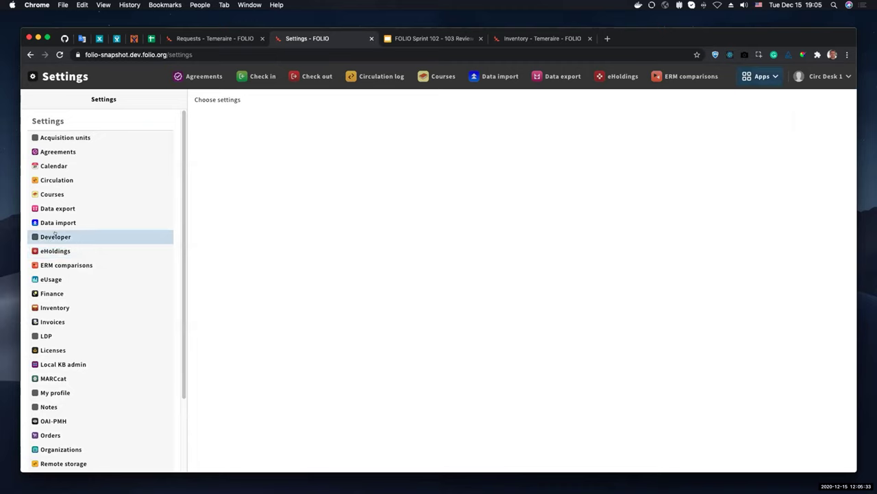
left_click(61, 308)
left_click(231, 321)
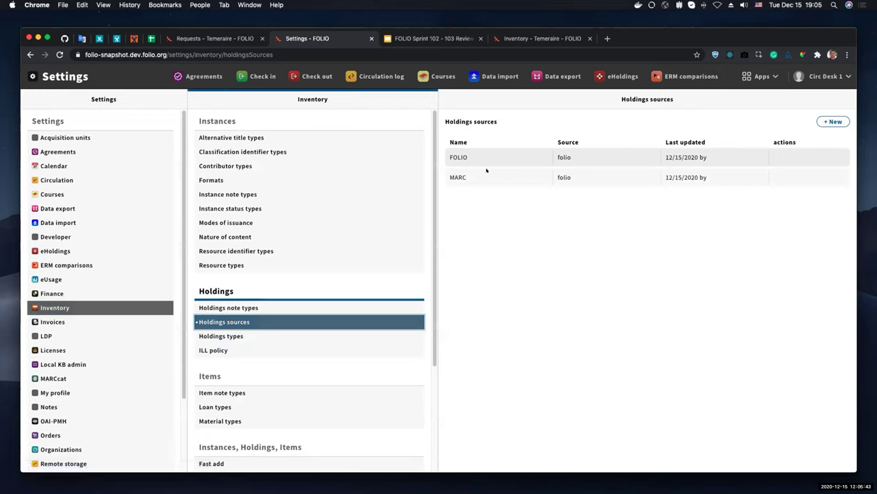
double_click(565, 156)
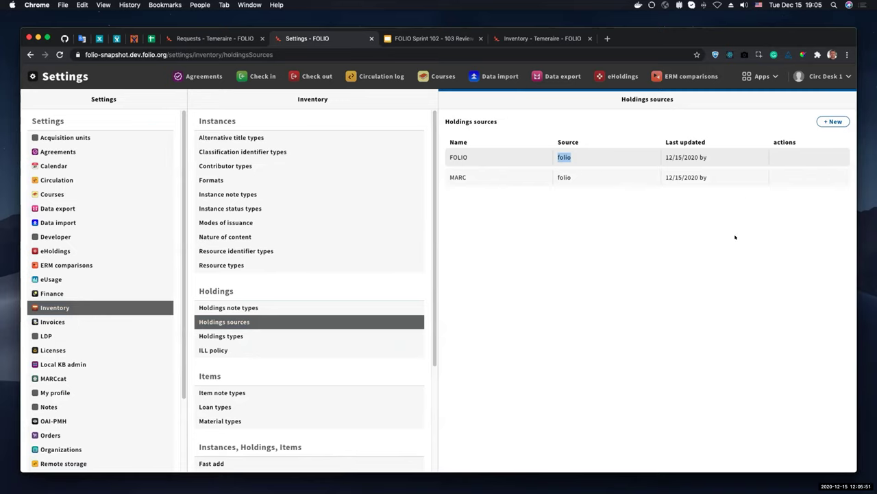
Add a holdings source named TEST and save it
left_click(834, 122)
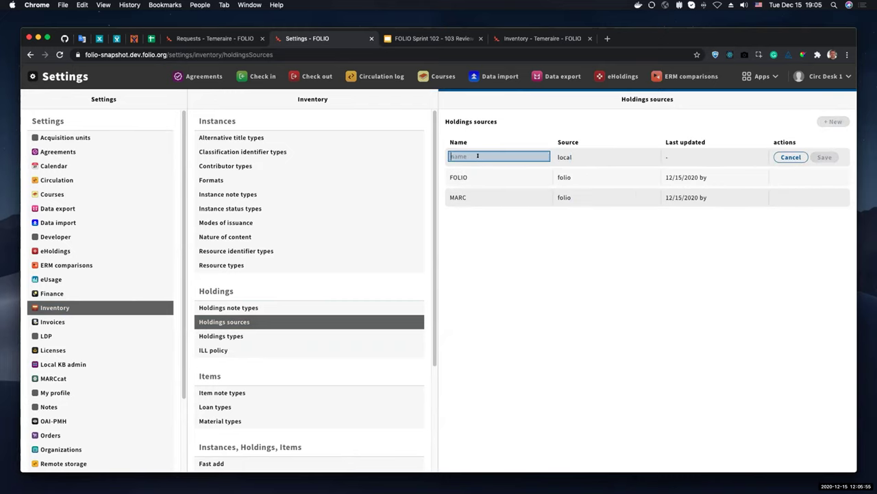
type("TEST")
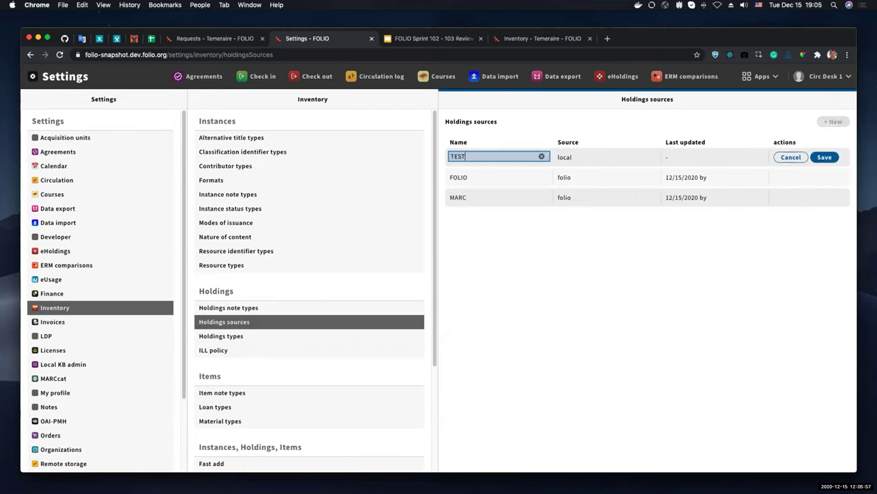
left_click(824, 157)
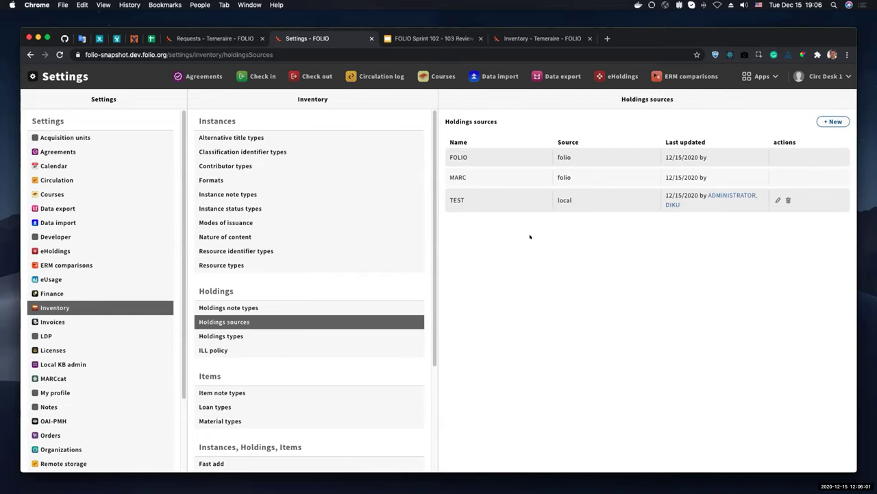
Examine the source of the TEST holdings source, and delete that entry
double_click(566, 198)
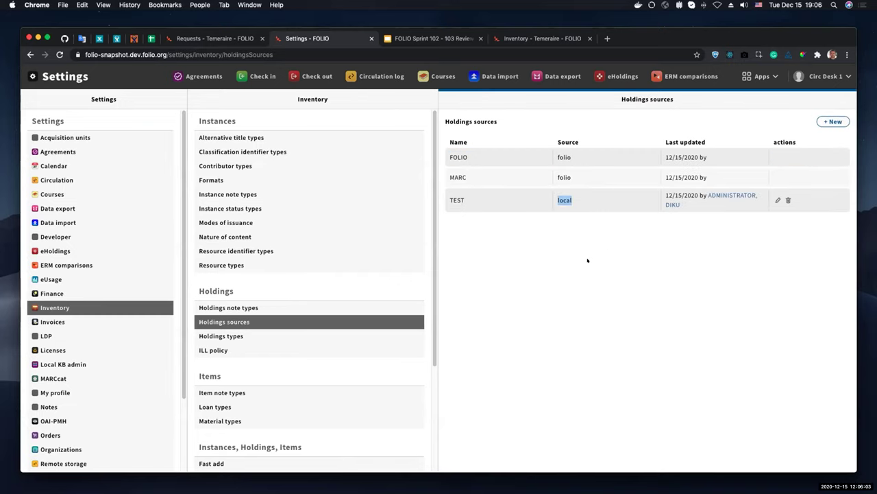
left_click(788, 199)
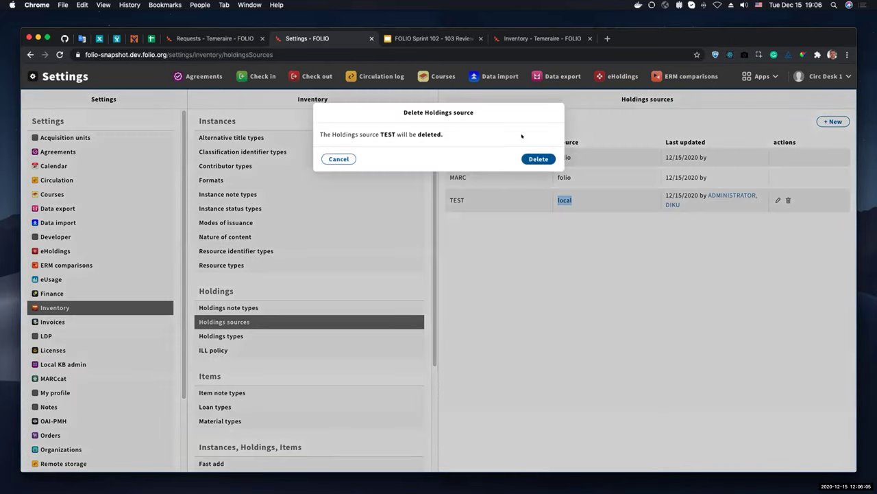
left_click(538, 159)
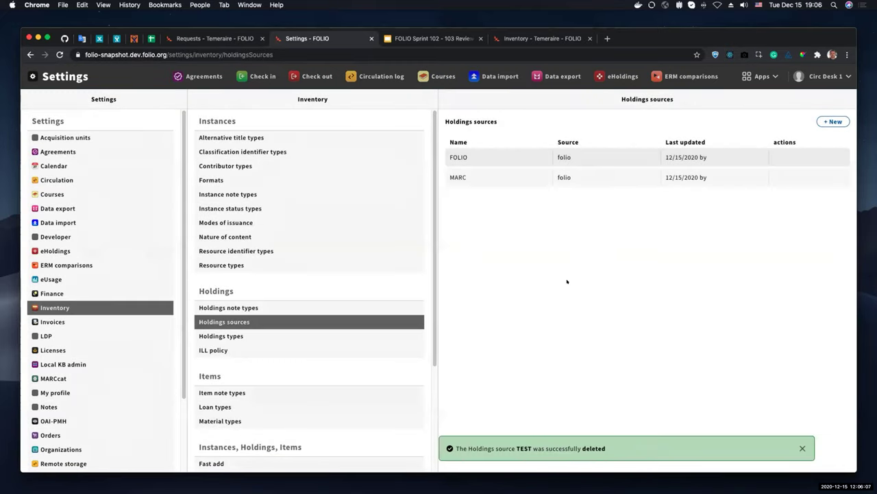